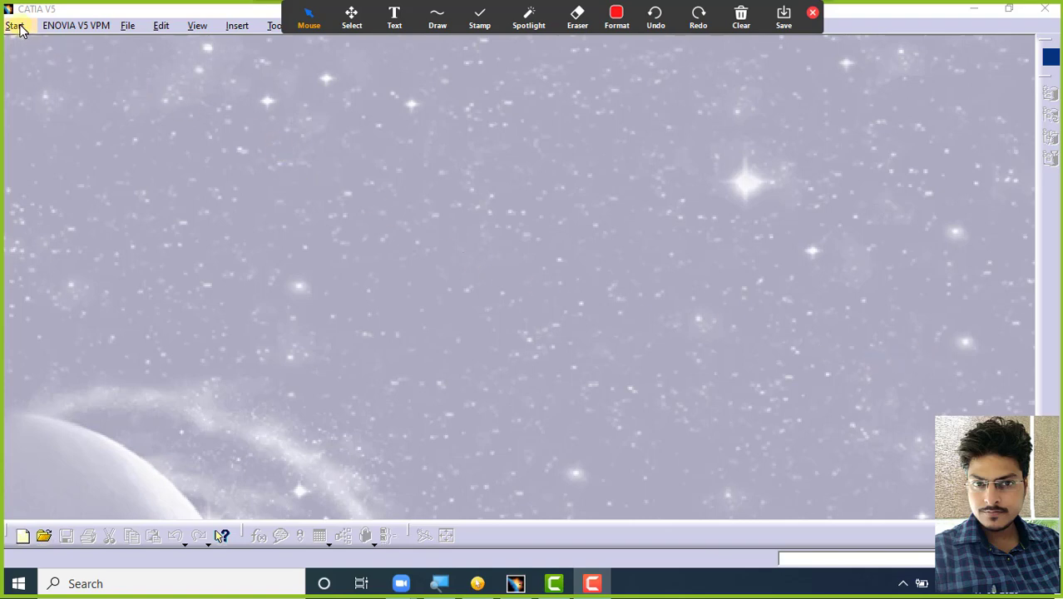
# Open the Sketcher workbench and start a new sketch on the xy plane
pyautogui.click(17, 25)
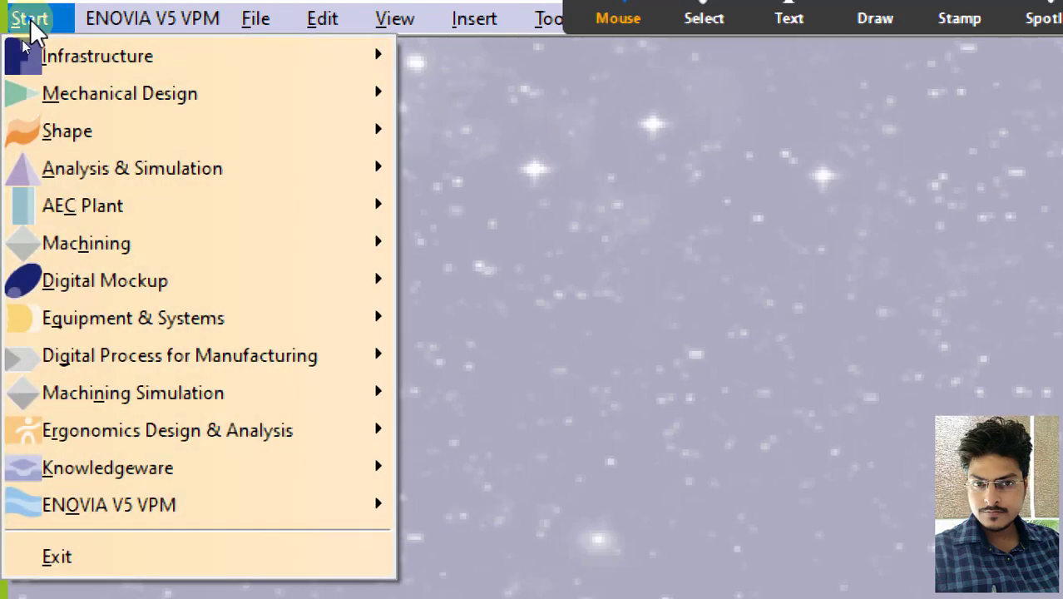
pyautogui.click(72, 91)
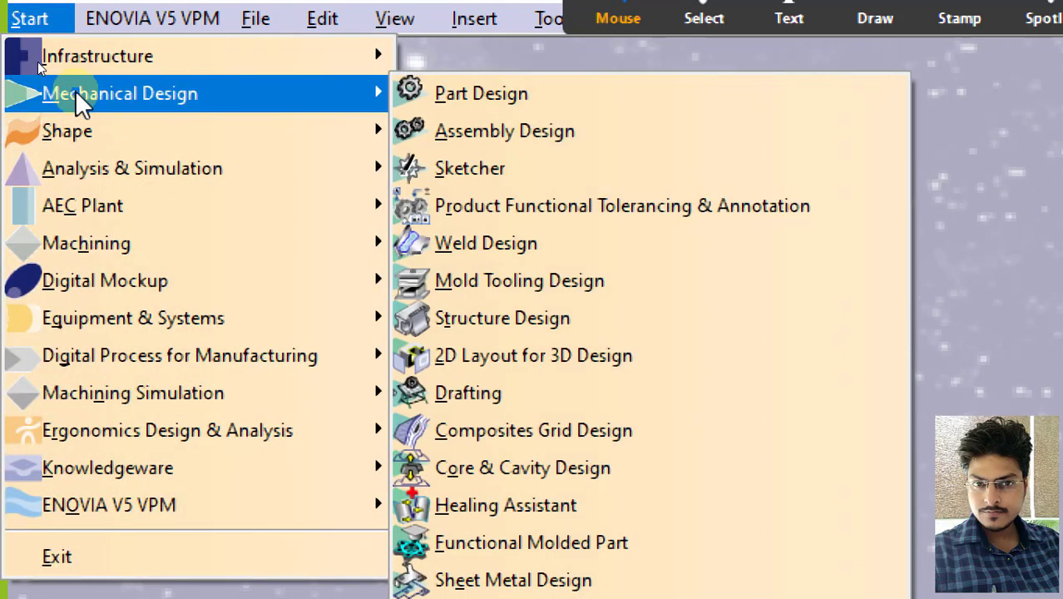
pyautogui.click(678, 170)
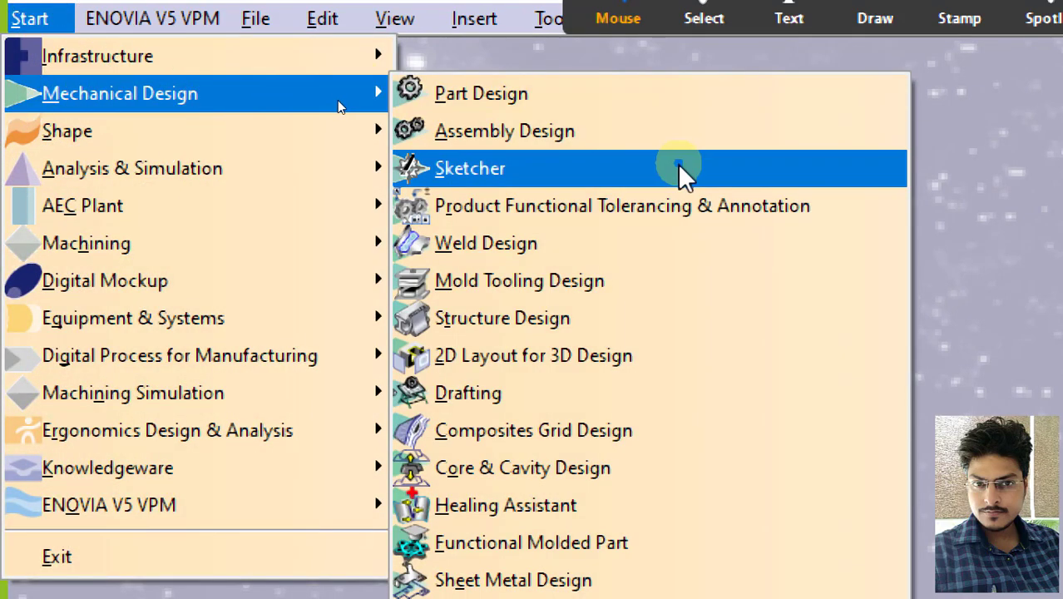
pyautogui.click(616, 173)
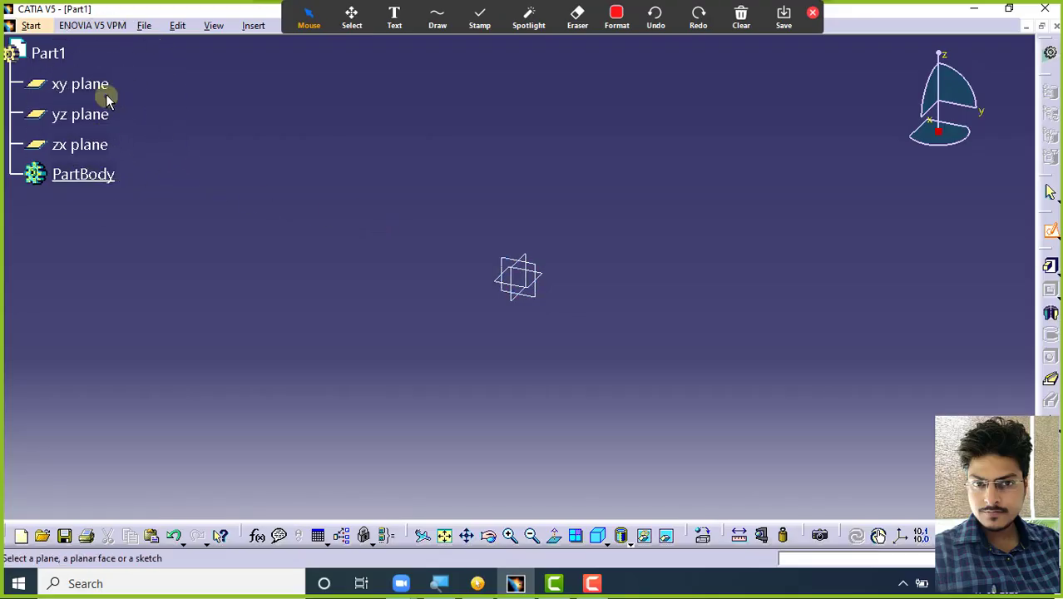
pyautogui.click(103, 87)
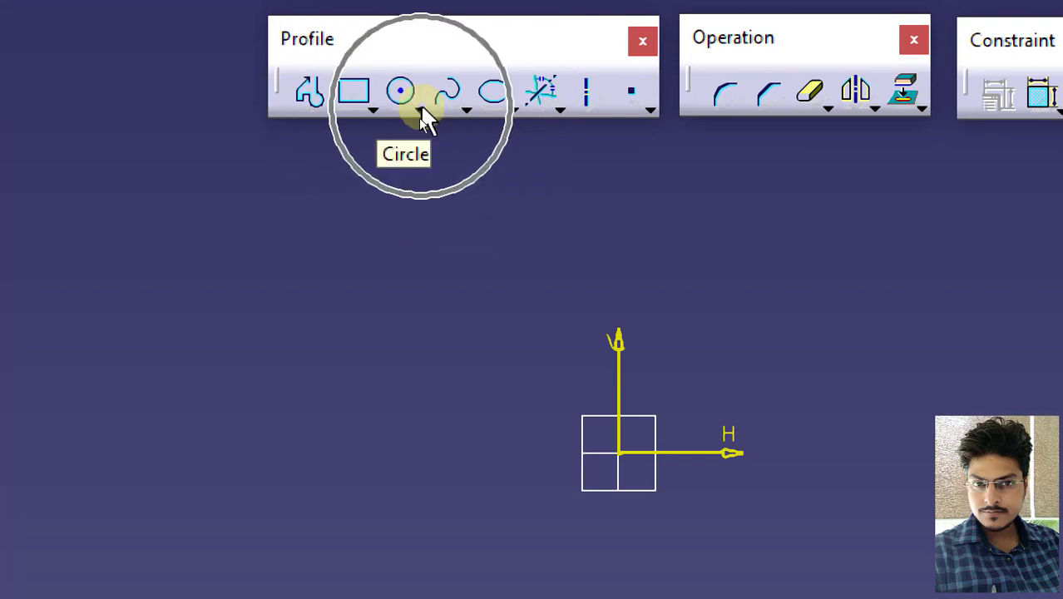
# Detach the set of circle tools so that it floats above the sketch area
pyautogui.click(420, 109)
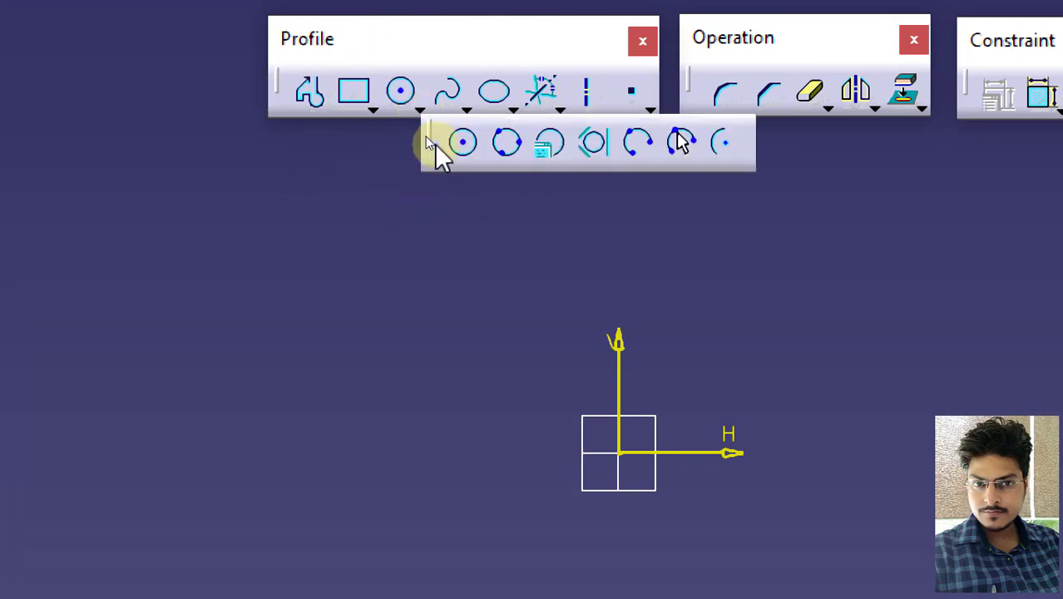
pyautogui.moveTo(429, 143); pyautogui.dragTo(490, 238)
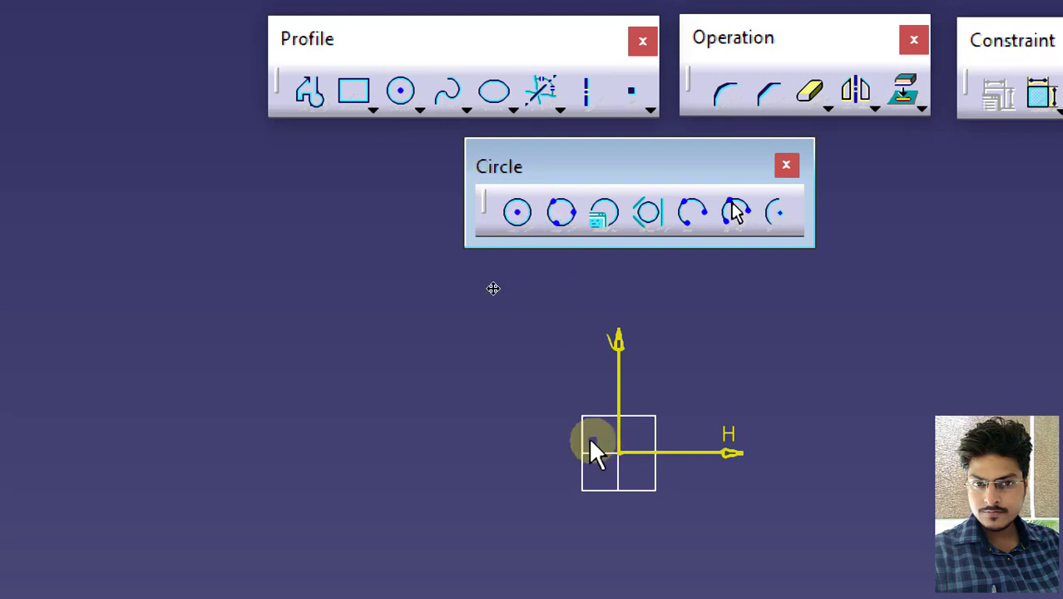
pyautogui.moveTo(588, 446); pyautogui.dragTo(282, 481, button='middle')
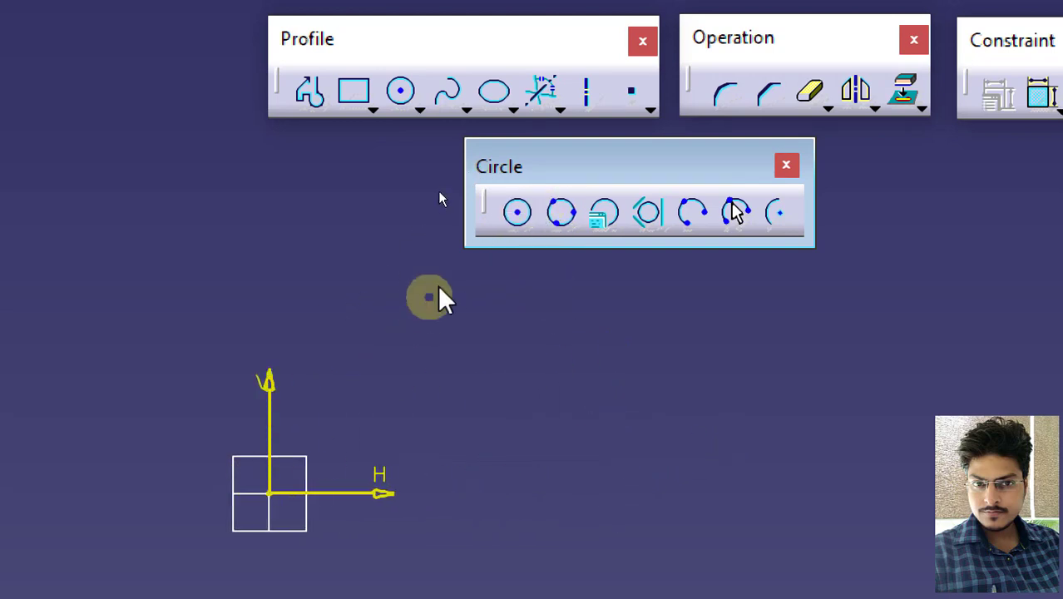
# Draw a circle centred on the sketch origin at H 0 mm and V 0 mm, with a radius of 50 mm
pyautogui.click(517, 213)
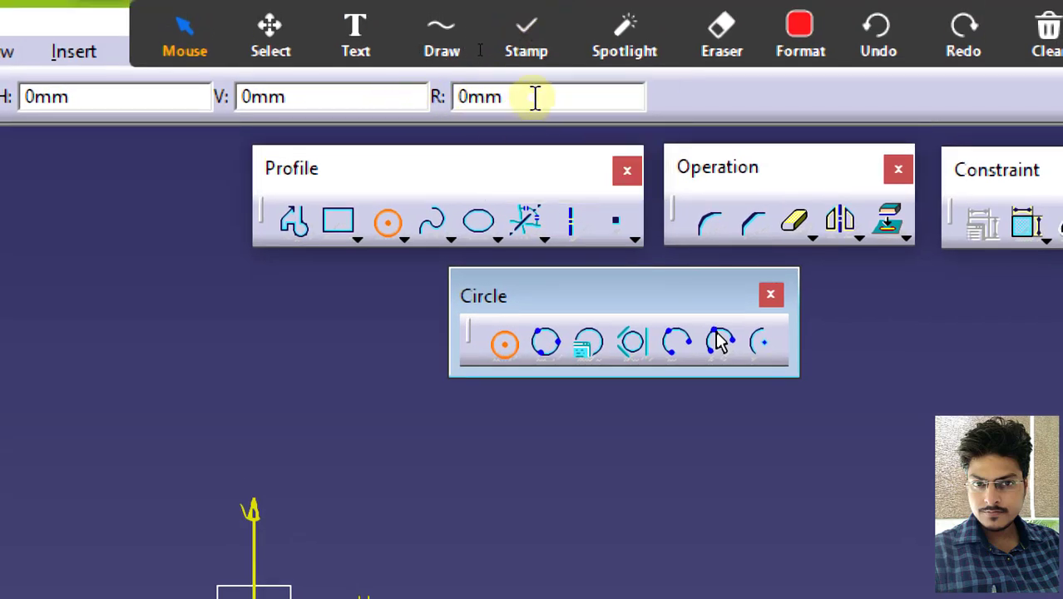
pyautogui.moveTo(534, 97); pyautogui.dragTo(415, 140)
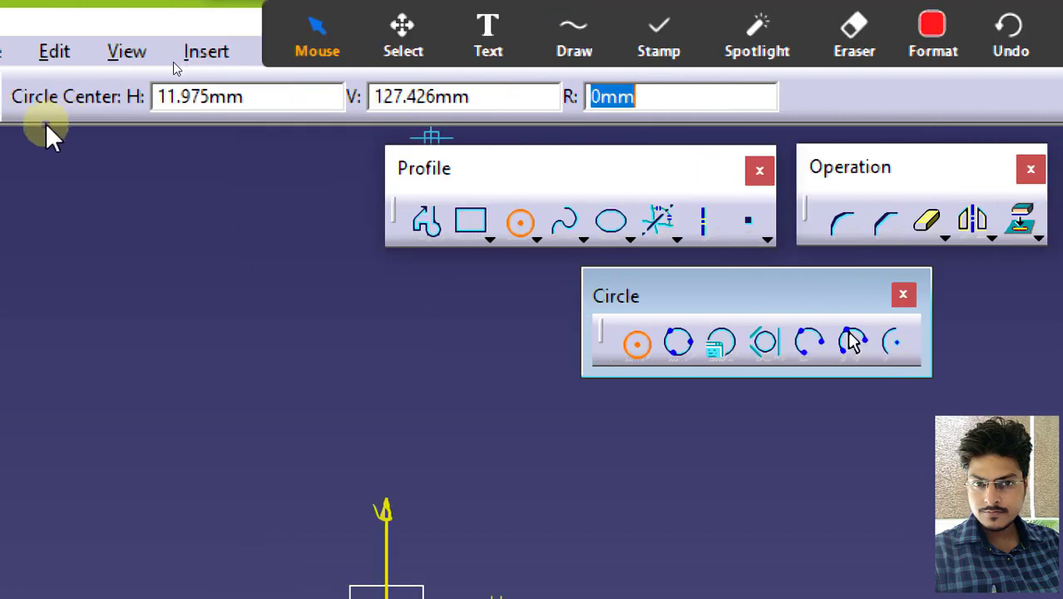
pyautogui.moveTo(260, 97); pyautogui.dragTo(158, 96)
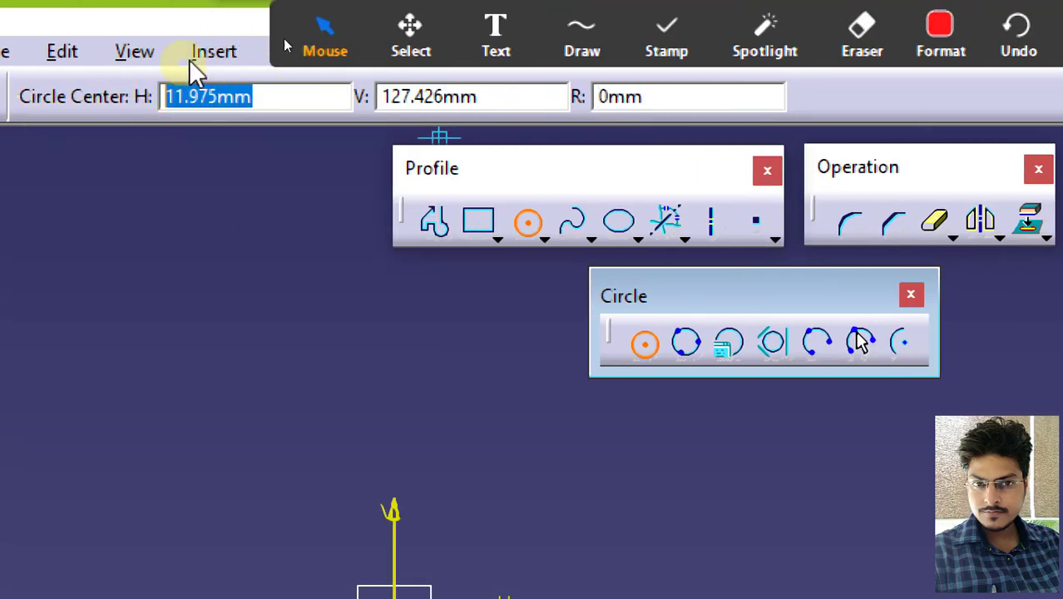
pyautogui.moveTo(482, 95); pyautogui.dragTo(123, 91)
pyautogui.write('0')
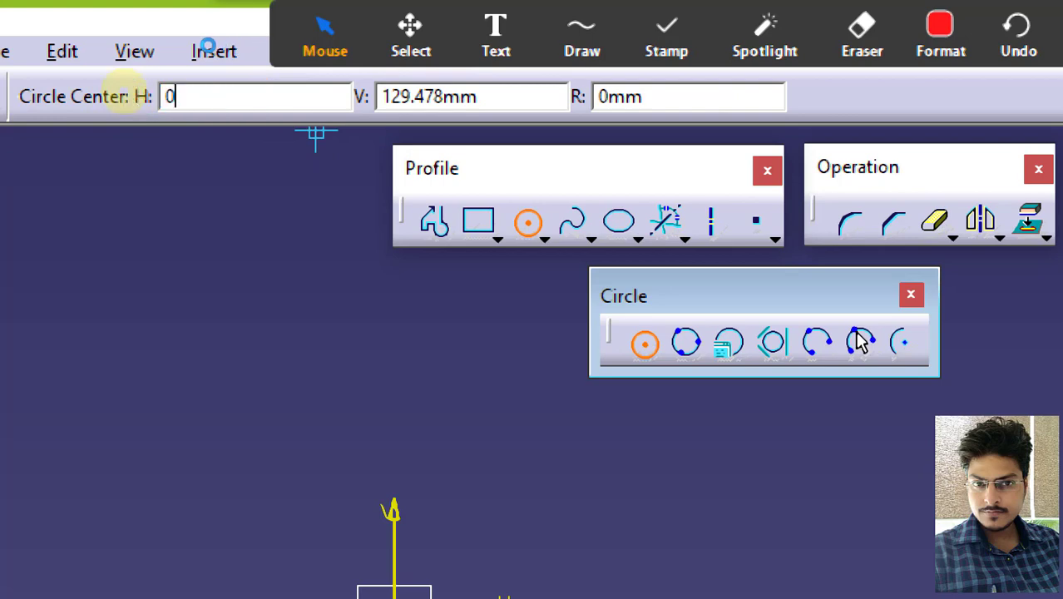
pyautogui.moveTo(491, 97); pyautogui.dragTo(347, 96)
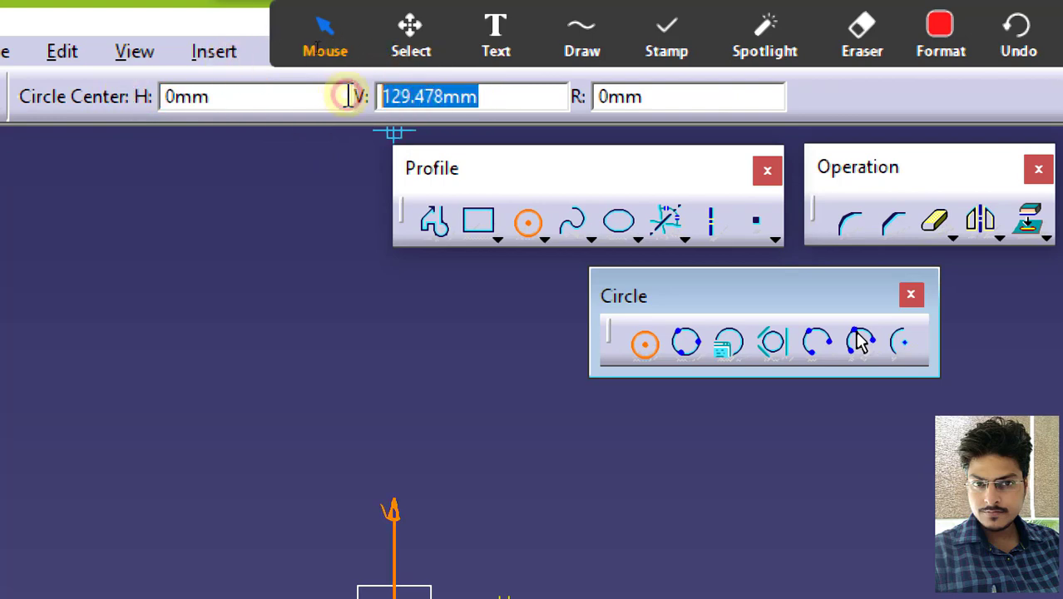
pyautogui.write('0')
pyautogui.press('Return')
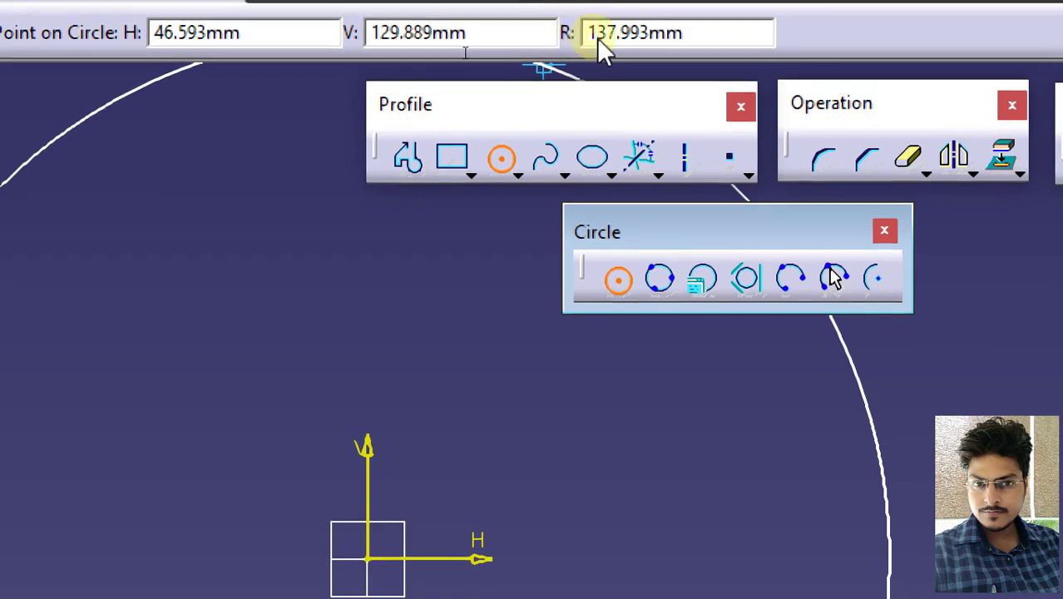
pyautogui.moveTo(703, 32); pyautogui.dragTo(569, 30)
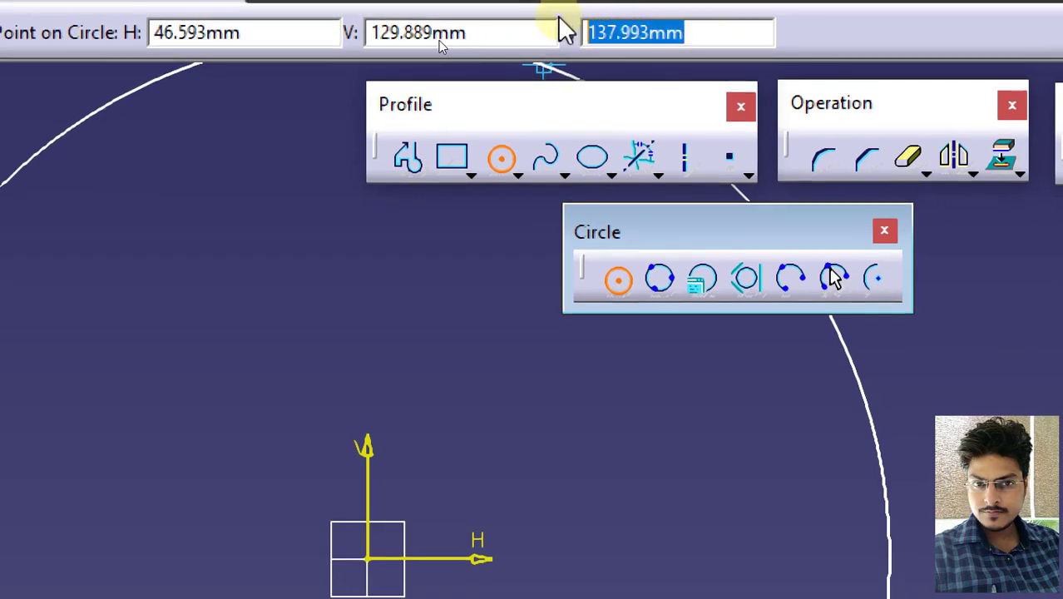
pyautogui.write('50')
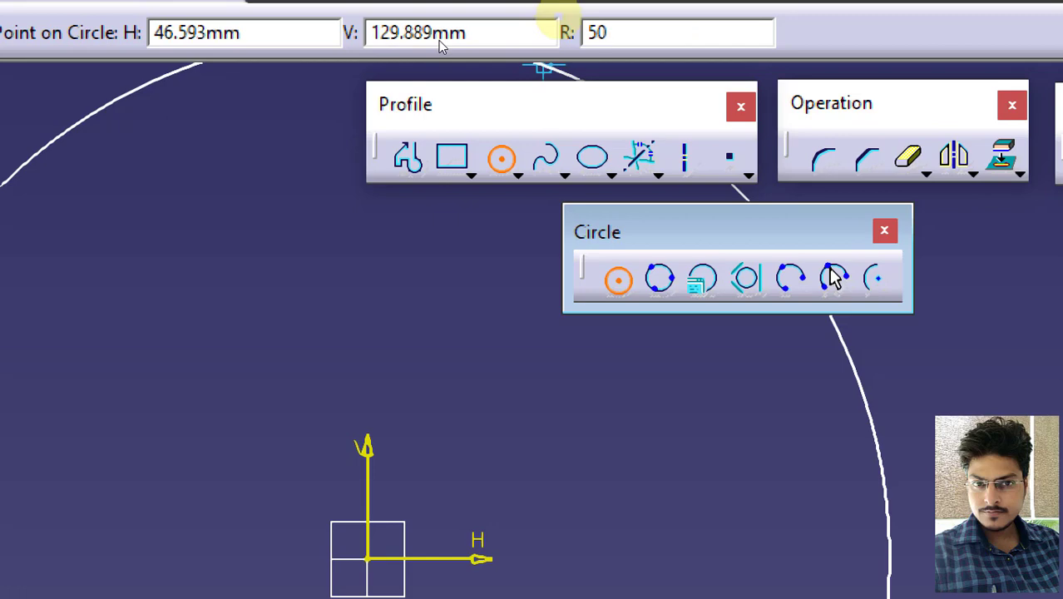
pyautogui.press('Return')
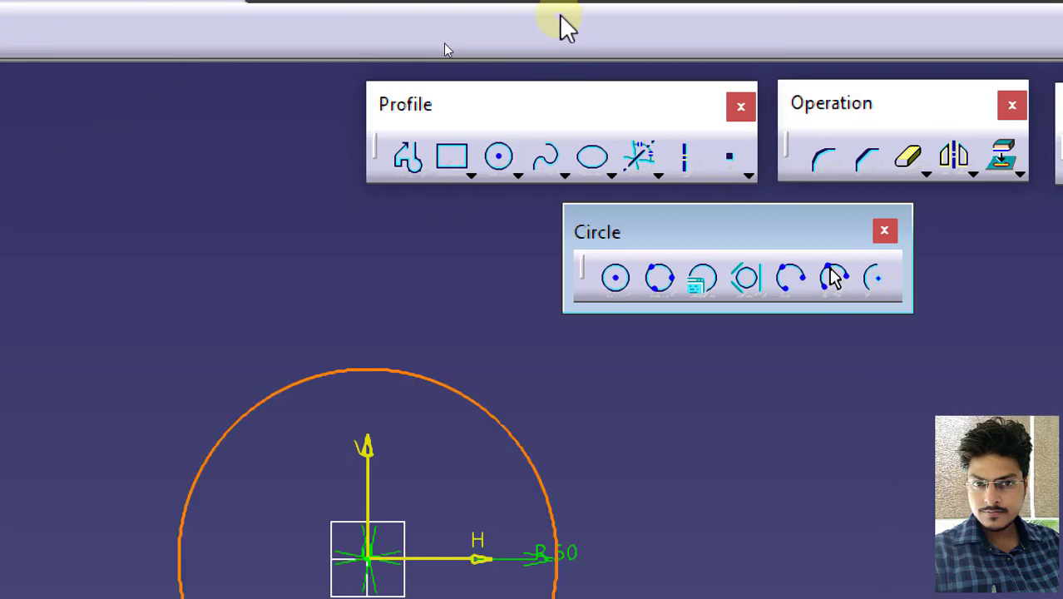
# Delete the circle around the sketch origin
pyautogui.moveTo(480, 549)
pyautogui.mouseDown(button='middle')
pyautogui.moveTo(559, 488)
pyautogui.moveTo(582, 555)
pyautogui.moveTo(546, 536)
pyautogui.mouseUp(button='middle')
pyautogui.click(559, 488)
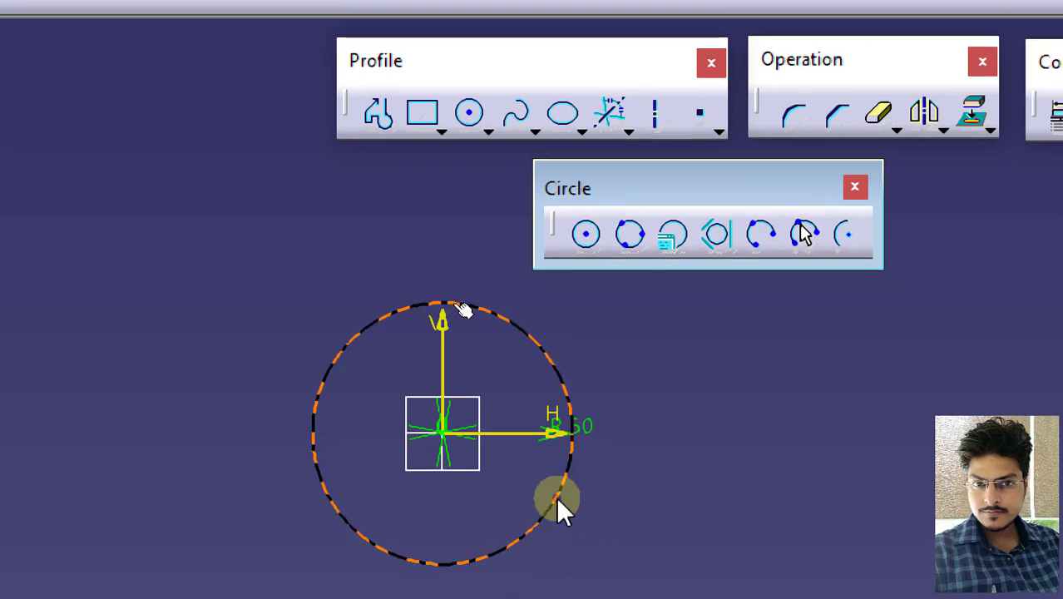
pyautogui.click(557, 499)
pyautogui.press('Delete')
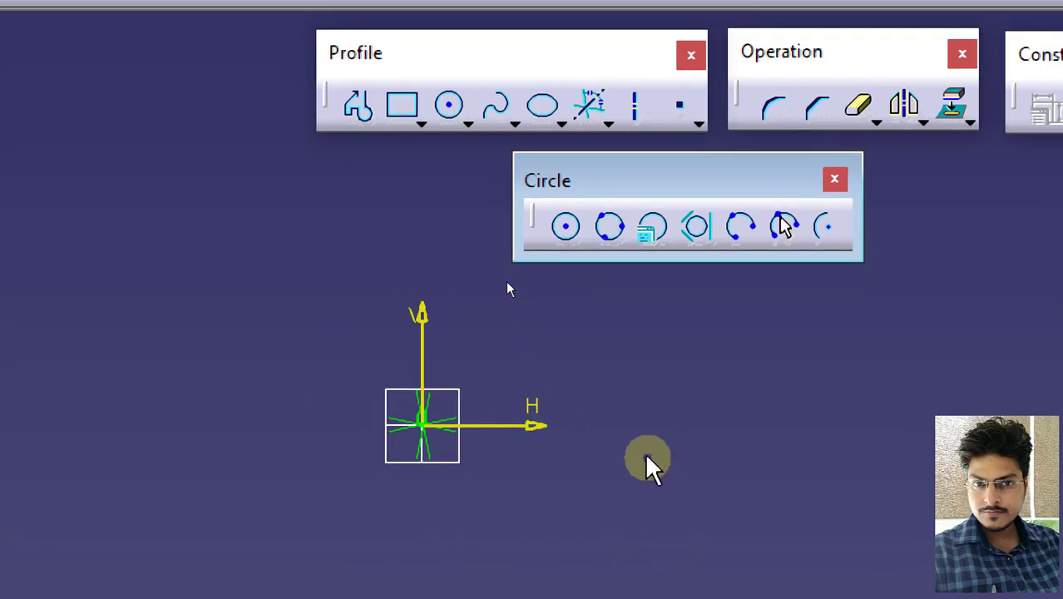
# Draw a triangle of three connected lines, with its apex at about (154, 11) and one lower corner at about (275, -107)
pyautogui.moveTo(647, 462)
pyautogui.mouseDown(button='middle')
pyautogui.moveTo(522, 456)
pyautogui.moveTo(408, 469)
pyautogui.mouseUp(button='middle')
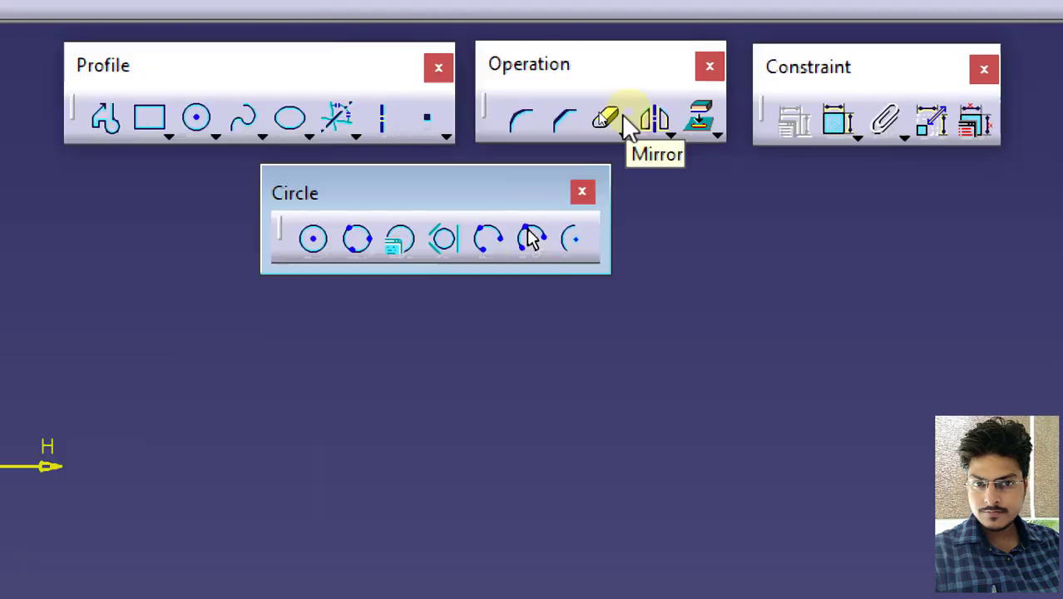
pyautogui.click(355, 135)
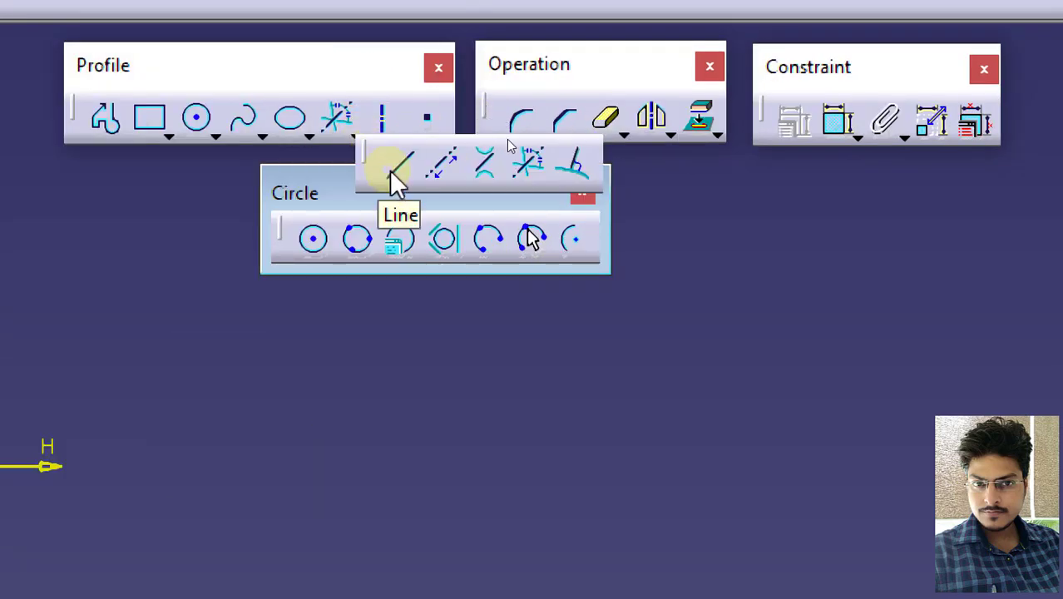
pyautogui.click(394, 170)
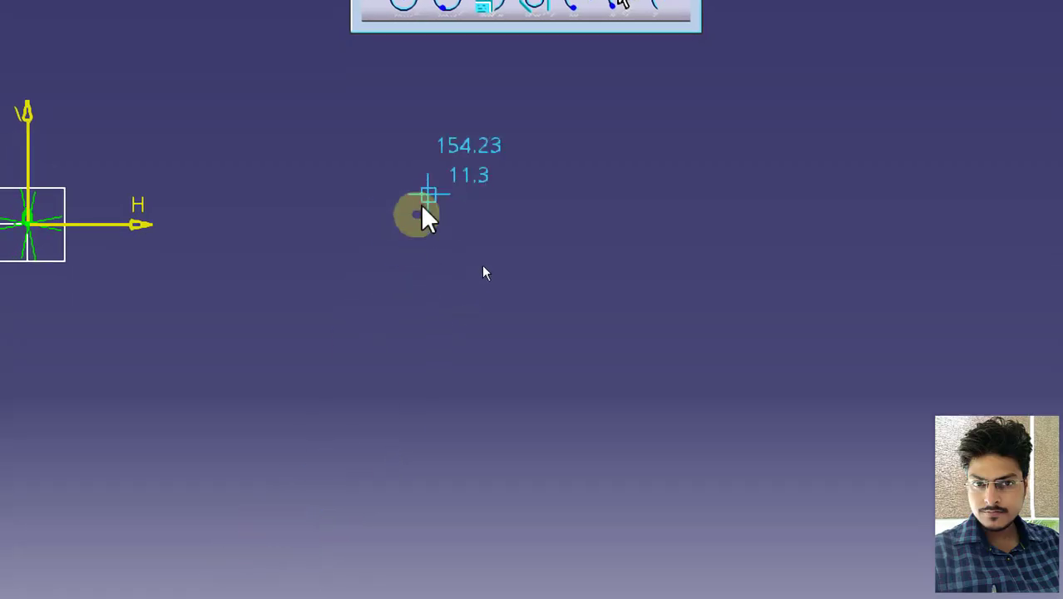
pyautogui.click(429, 192)
pyautogui.click(90, 471)
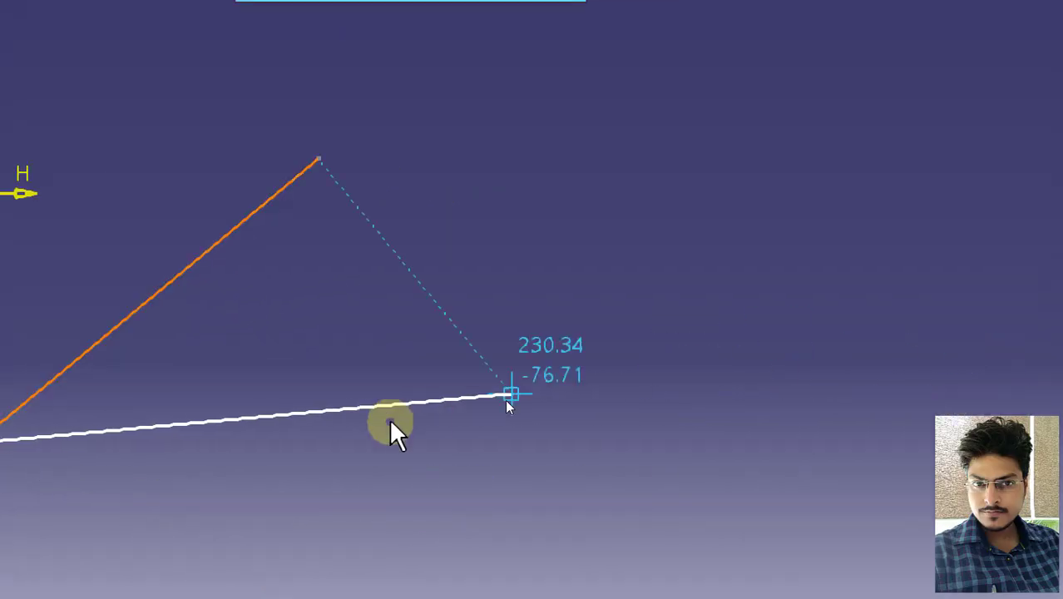
pyautogui.click(627, 469)
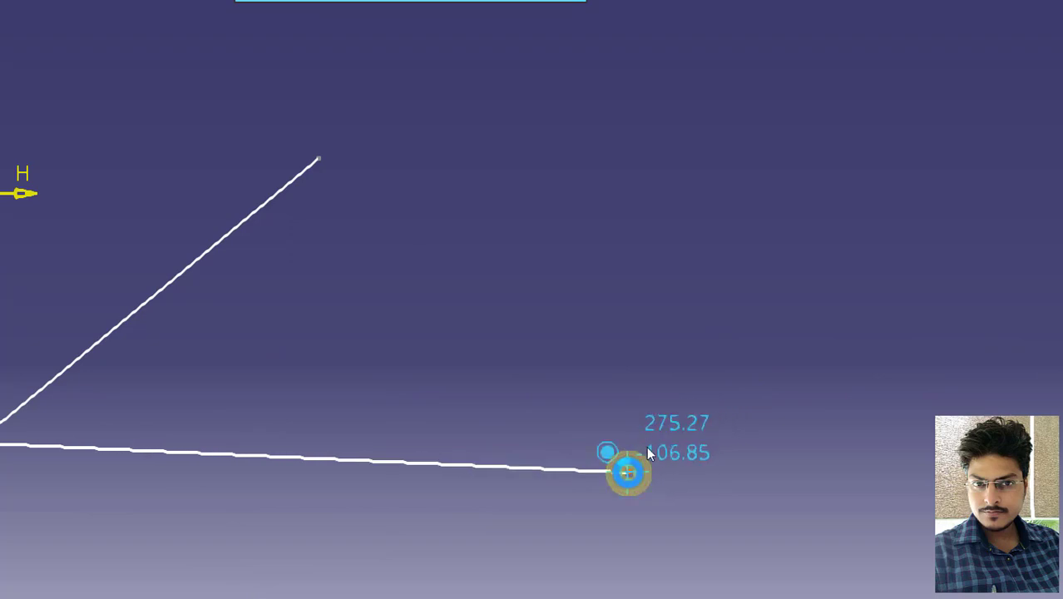
pyautogui.click(321, 155)
pyautogui.moveTo(426, 177)
pyautogui.mouseDown(button='middle')
pyautogui.moveTo(498, 123)
pyautogui.moveTo(503, 247)
pyautogui.moveTo(488, 251)
pyautogui.moveTo(505, 243)
pyautogui.moveTo(384, 184)
pyautogui.moveTo(434, 184)
pyautogui.mouseUp(button='middle')
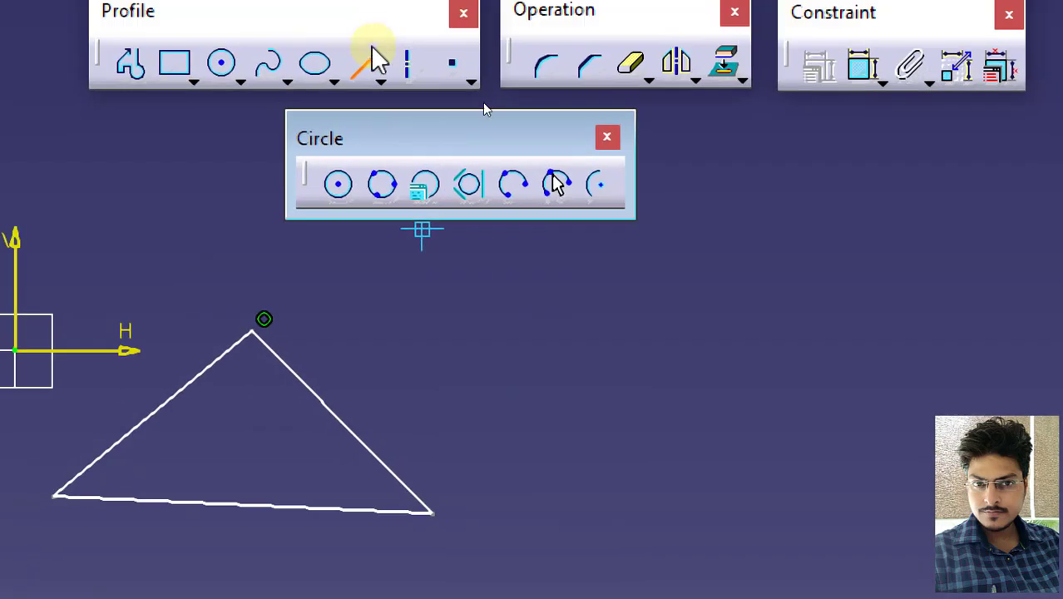
# Draw two separate horizontal lines beyond the triangle at V about -28 mm, plus a vertical line below them at H about 525 mm
pyautogui.click(367, 61)
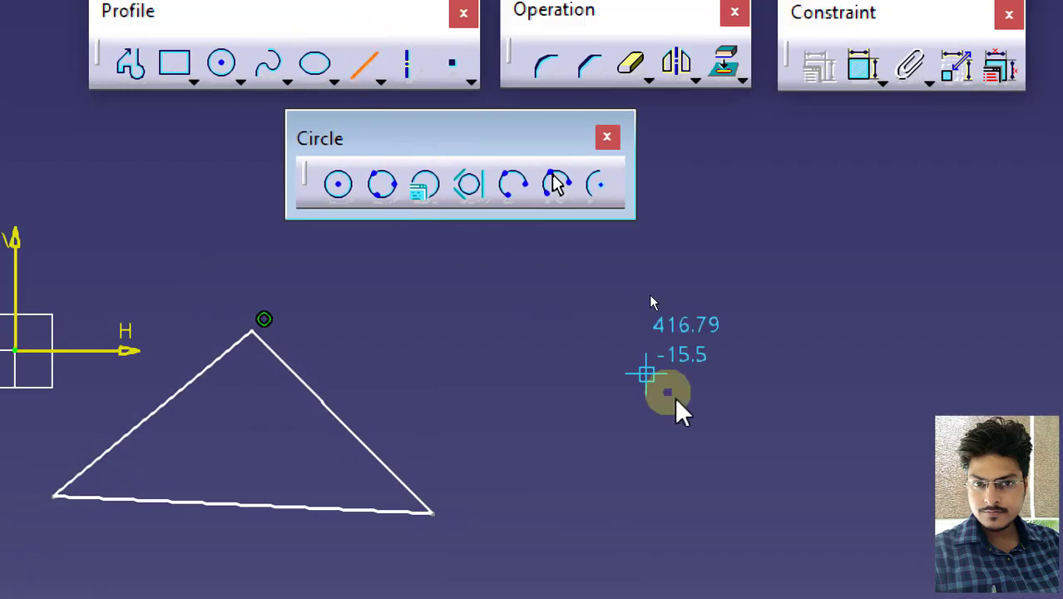
pyautogui.click(579, 282)
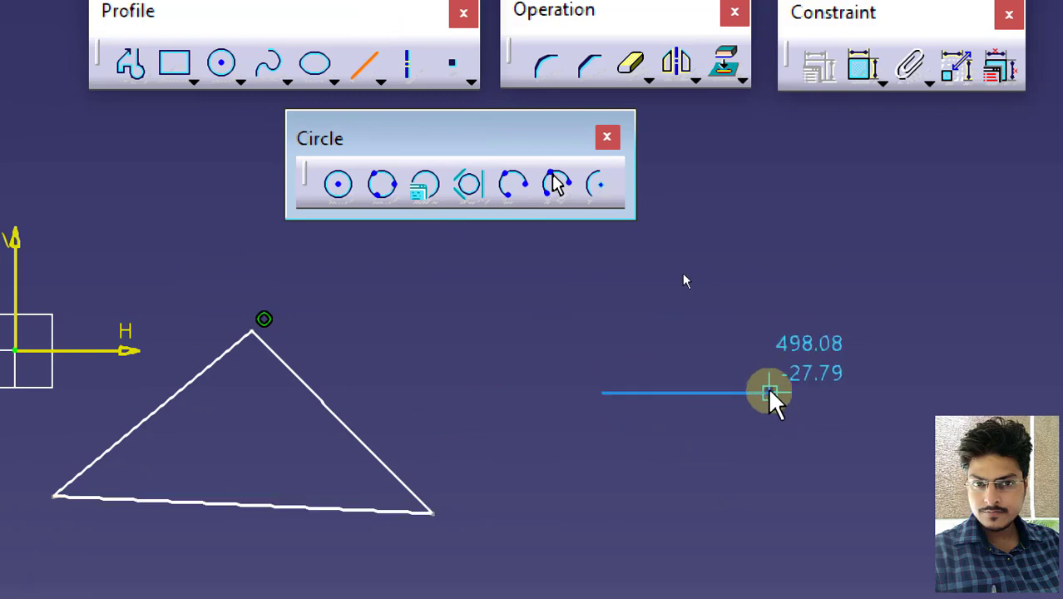
pyautogui.click(771, 392)
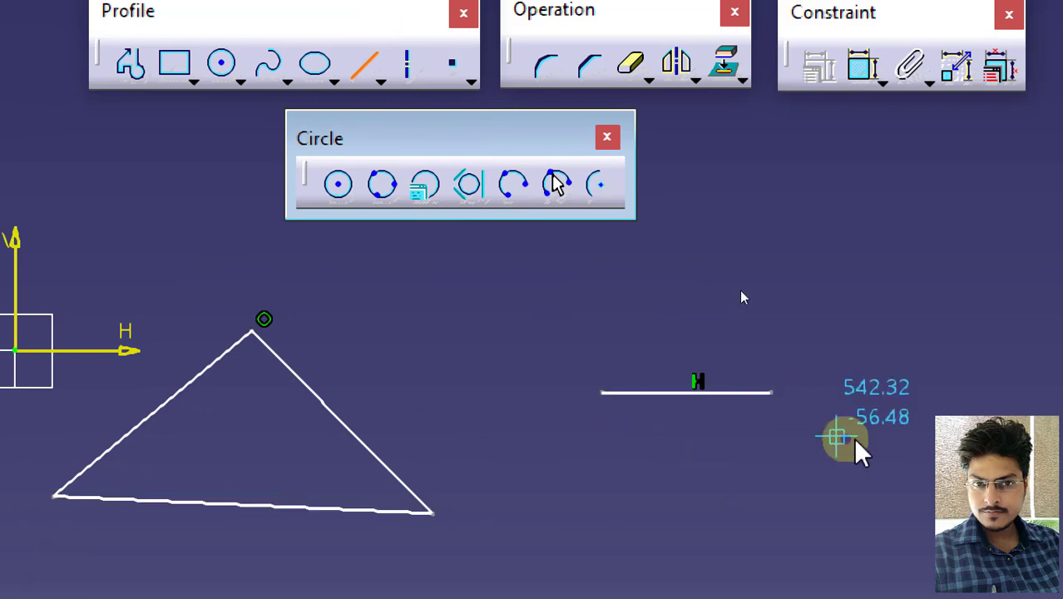
pyautogui.click(850, 392)
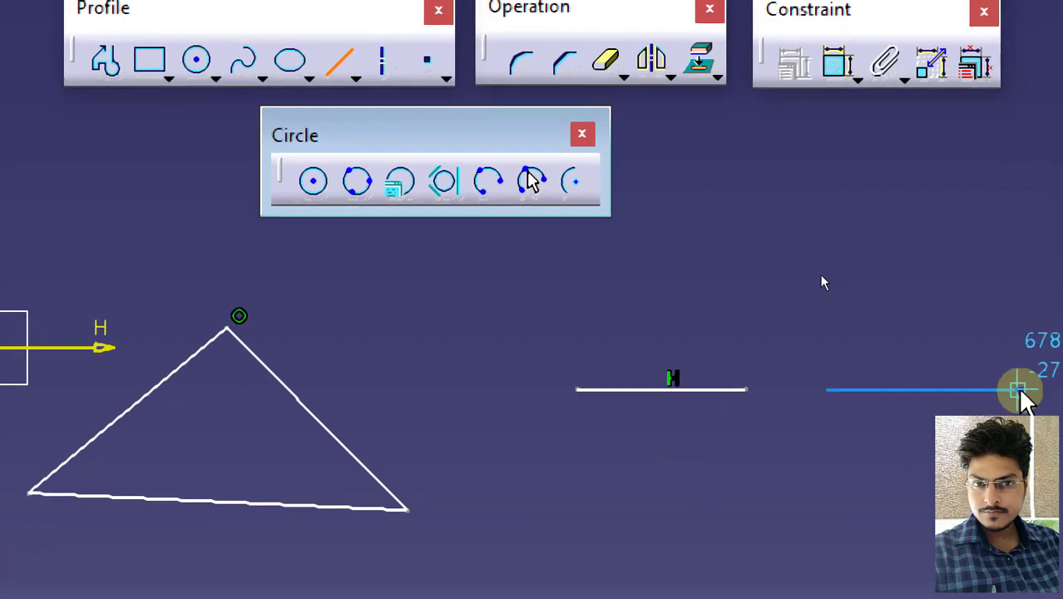
pyautogui.click(1019, 389)
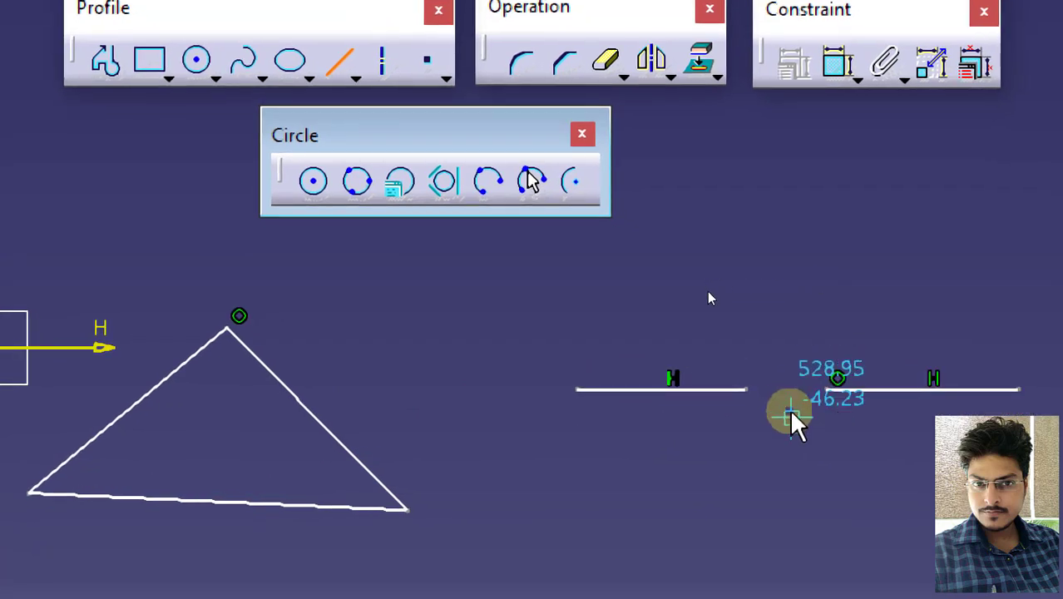
pyautogui.click(786, 451)
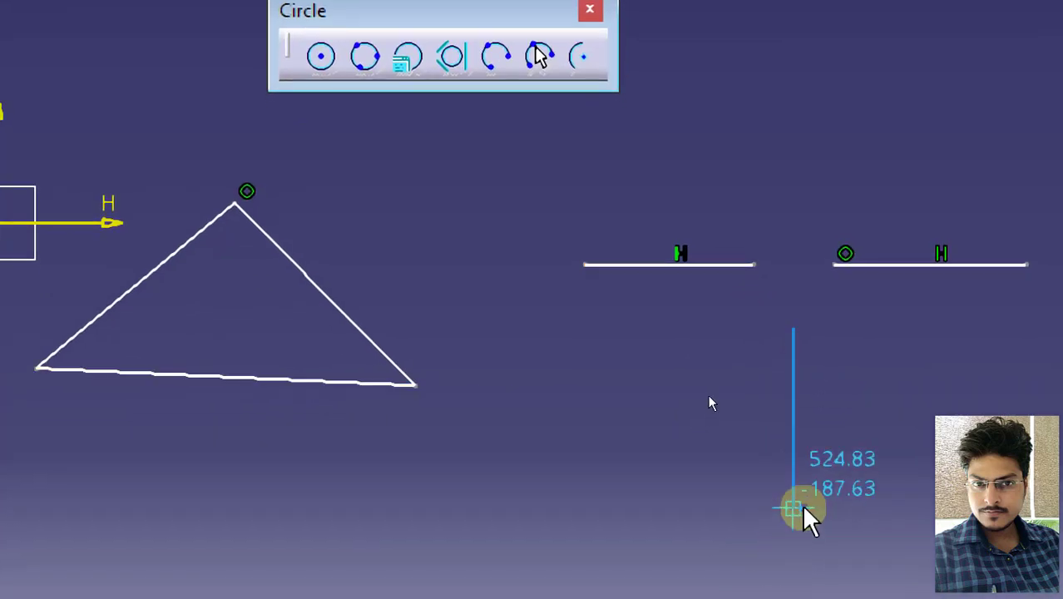
pyautogui.click(792, 505)
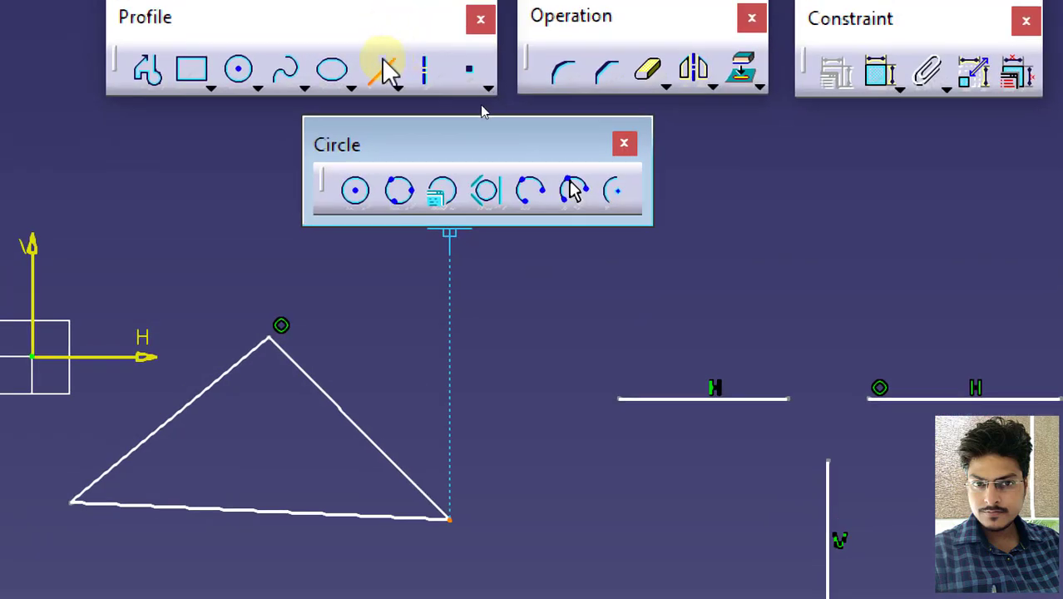
pyautogui.click(380, 62)
# Draw a three-point circle through the three corners of the triangle
pyautogui.moveTo(802, 353); pyautogui.dragTo(836, 320, button='middle')
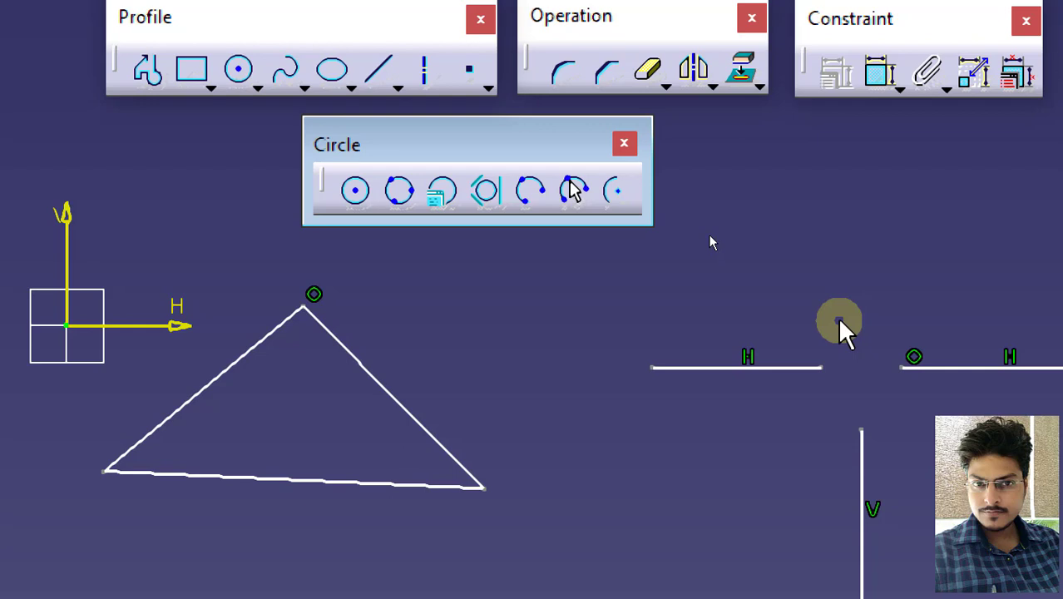
pyautogui.click(396, 196)
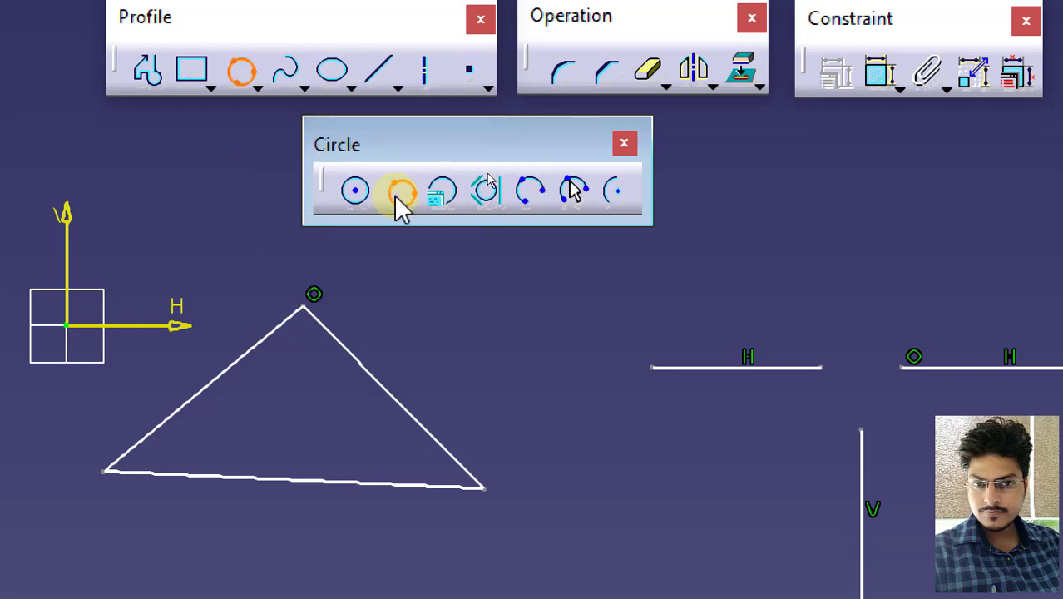
pyautogui.click(305, 307)
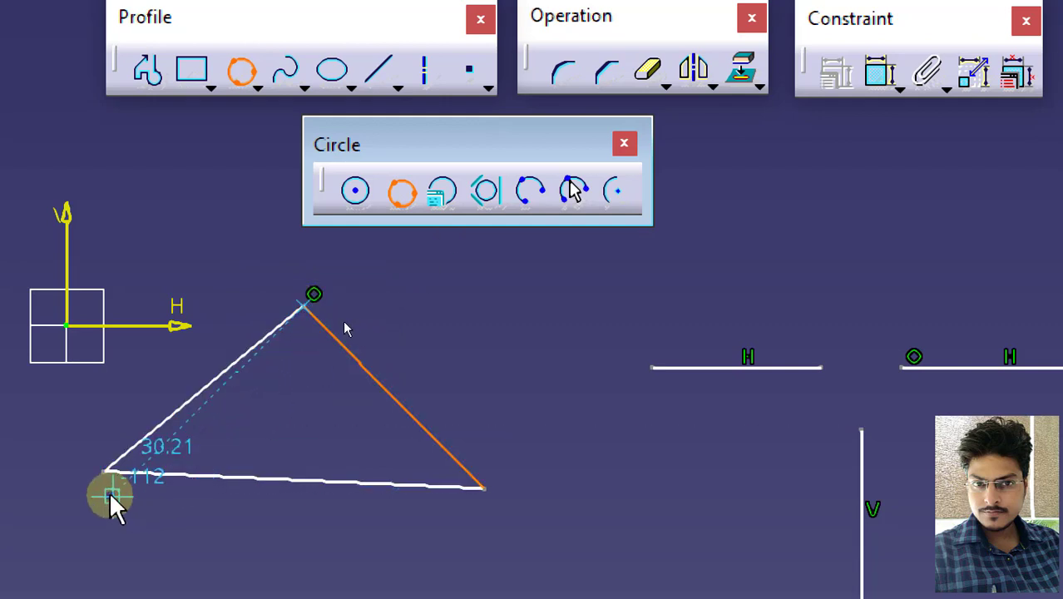
pyautogui.click(103, 470)
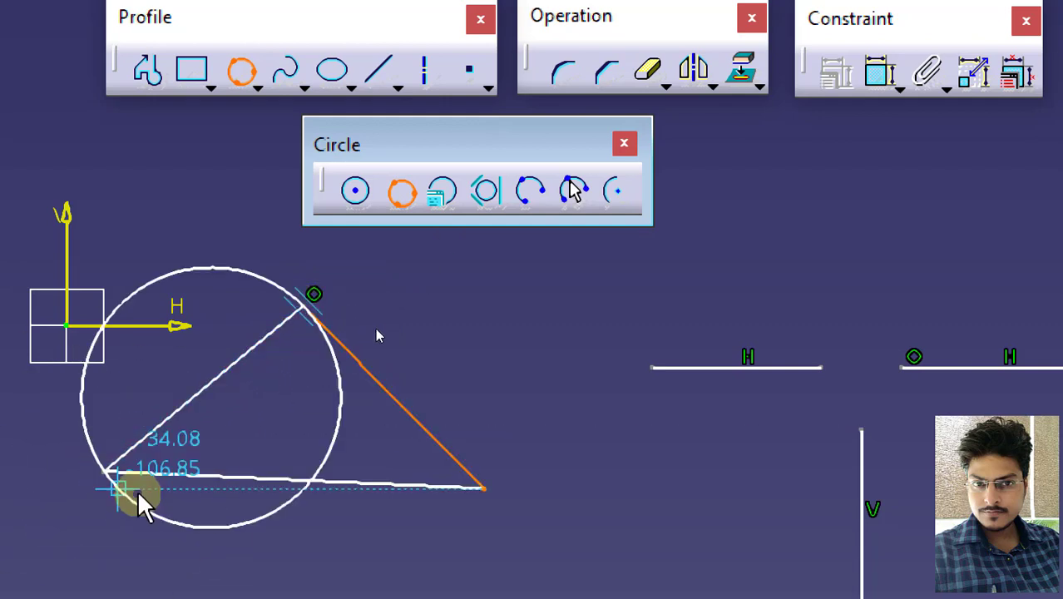
pyautogui.click(483, 488)
pyautogui.moveTo(509, 479); pyautogui.dragTo(554, 470, button='middle')
pyautogui.click(578, 465)
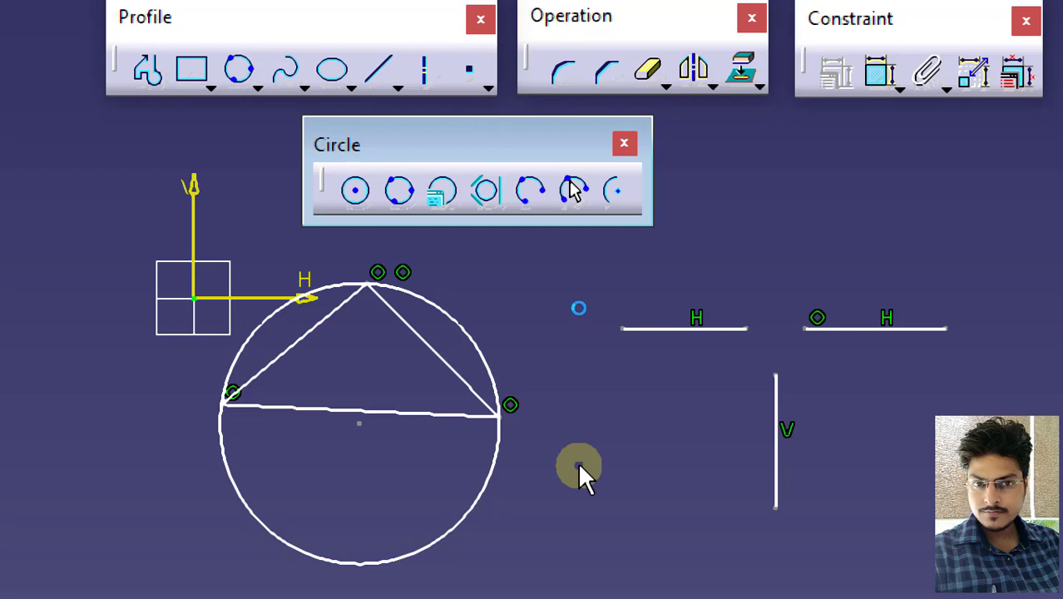
# Draw a three-point circle through the facing ends of the two horizontal lines and the upper end of the vertical line
pyautogui.moveTo(680, 406)
pyautogui.mouseDown(button='middle')
pyautogui.moveTo(735, 415)
pyautogui.moveTo(716, 403)
pyautogui.moveTo(784, 228)
pyautogui.moveTo(613, 370)
pyautogui.moveTo(542, 395)
pyautogui.mouseUp(button='middle')
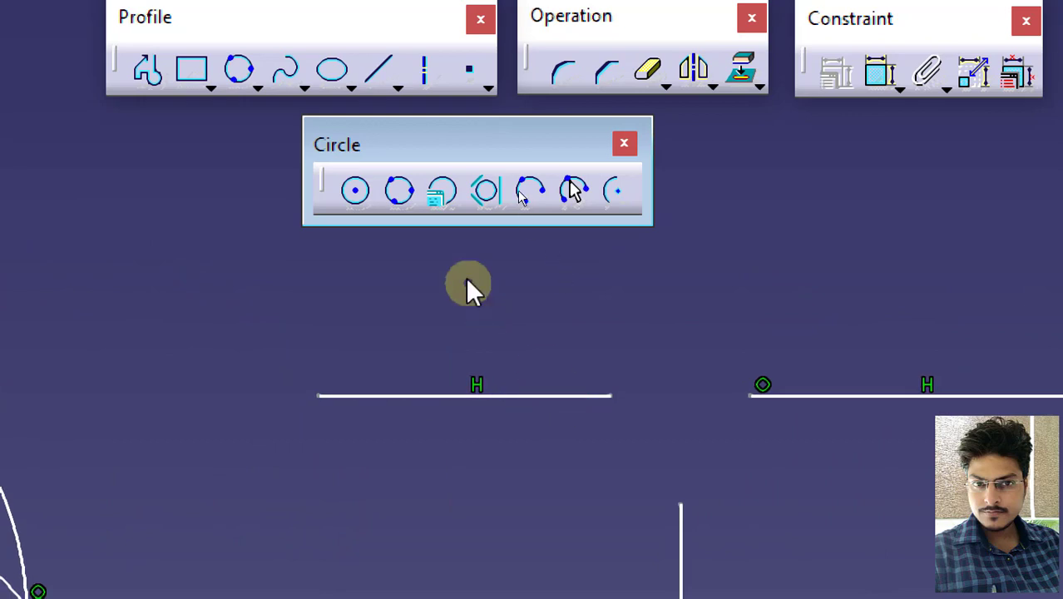
pyautogui.click(400, 195)
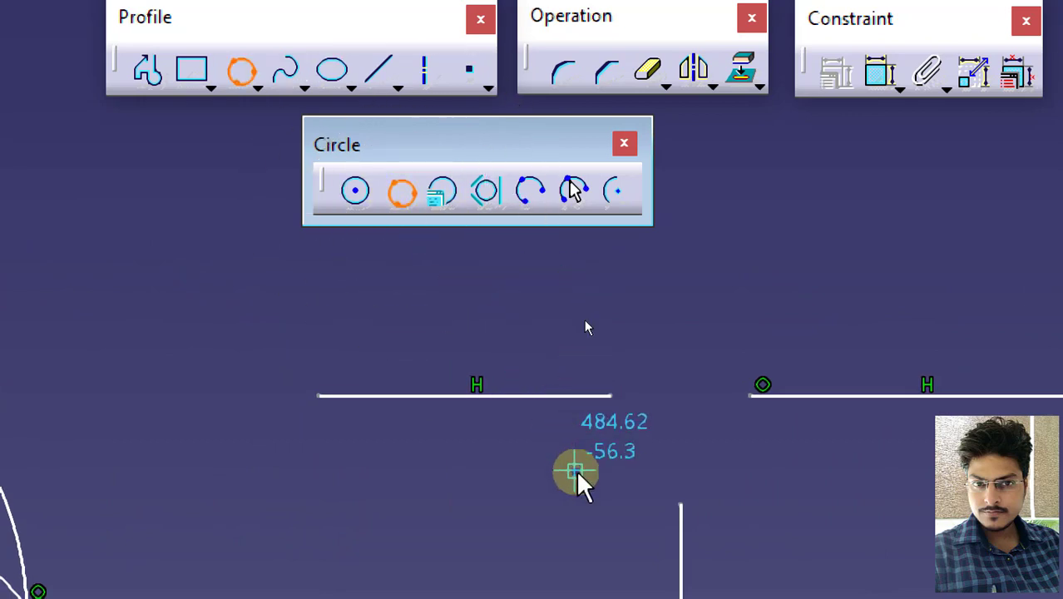
pyautogui.click(609, 396)
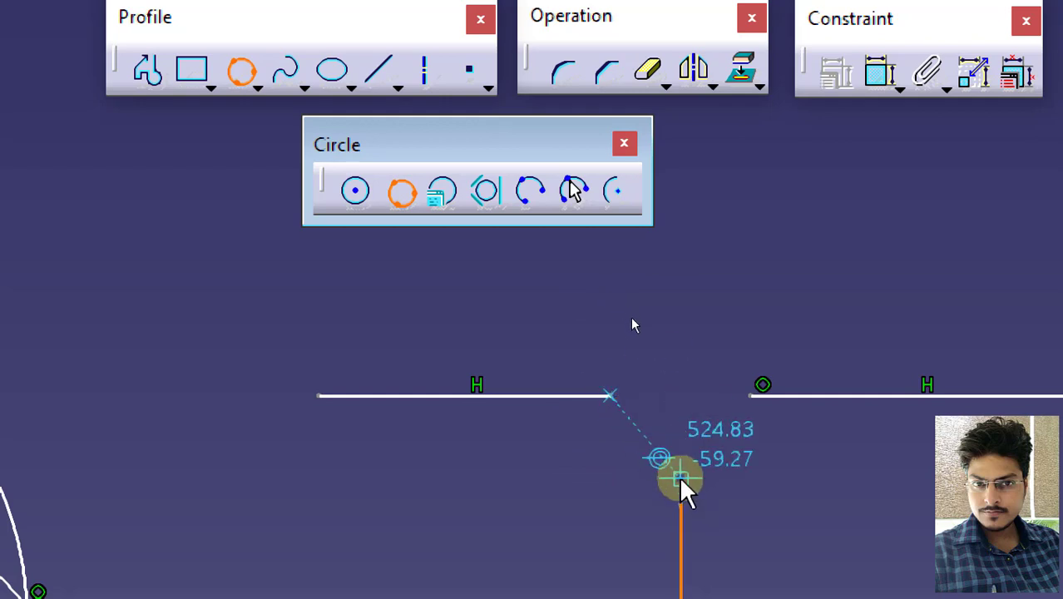
pyautogui.click(680, 503)
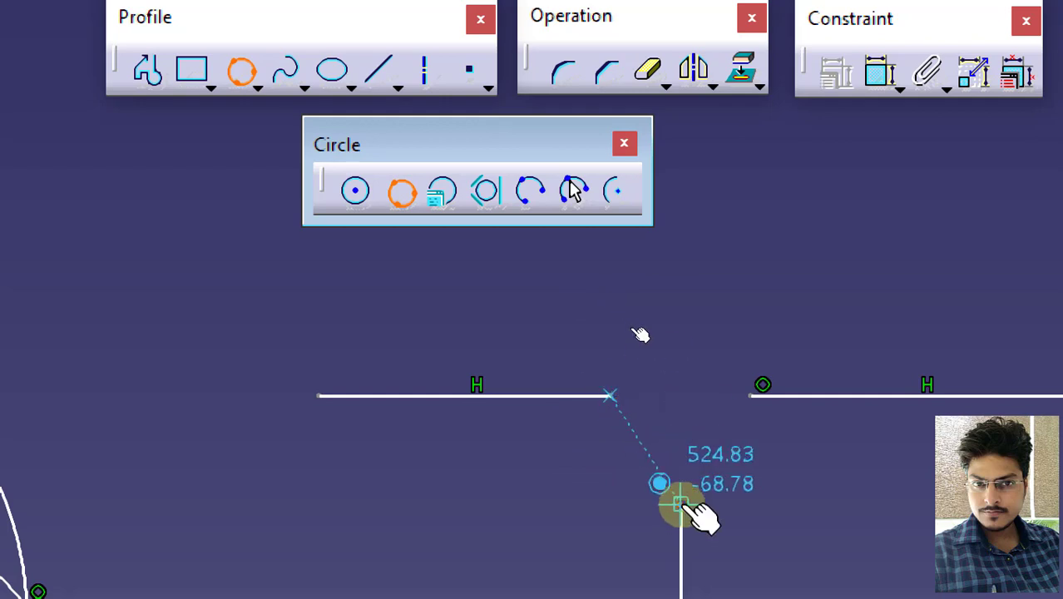
pyautogui.click(749, 397)
pyautogui.moveTo(815, 519)
pyautogui.mouseDown(button='middle')
pyautogui.moveTo(660, 472)
pyautogui.moveTo(688, 530)
pyautogui.moveTo(695, 597)
pyautogui.mouseUp(button='middle')
pyautogui.moveTo(665, 484)
pyautogui.mouseDown(button='middle')
pyautogui.moveTo(791, 479)
pyautogui.moveTo(909, 449)
pyautogui.mouseUp(button='middle')
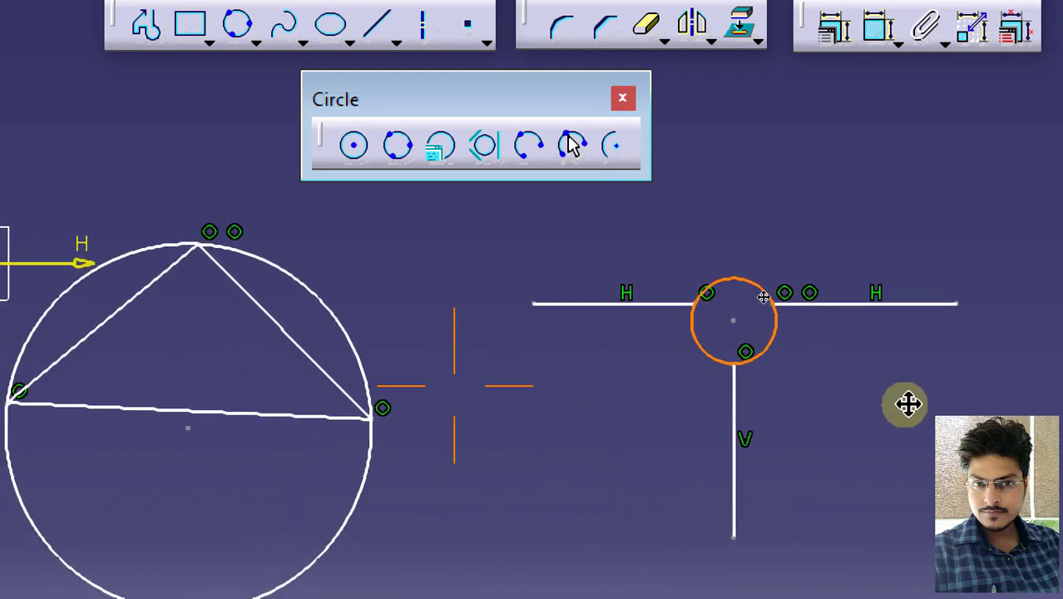
pyautogui.moveTo(907, 404); pyautogui.dragTo(971, 396, button='middle')
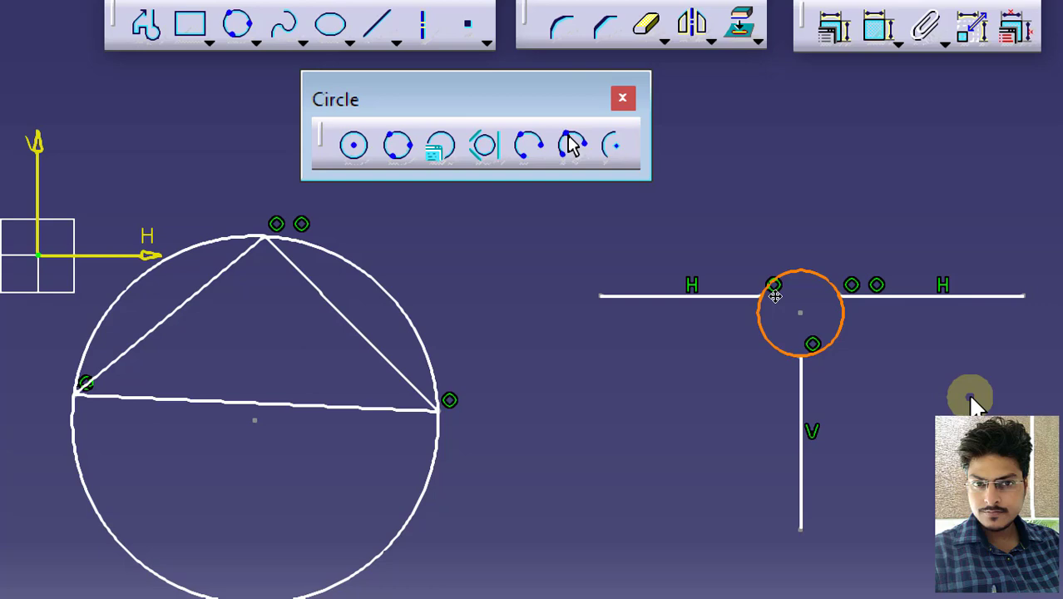
# Delete all the sketched geometry: the triangle, the three separate lines and both circles
pyautogui.moveTo(919, 374); pyautogui.dragTo(950, 479, button='middle')
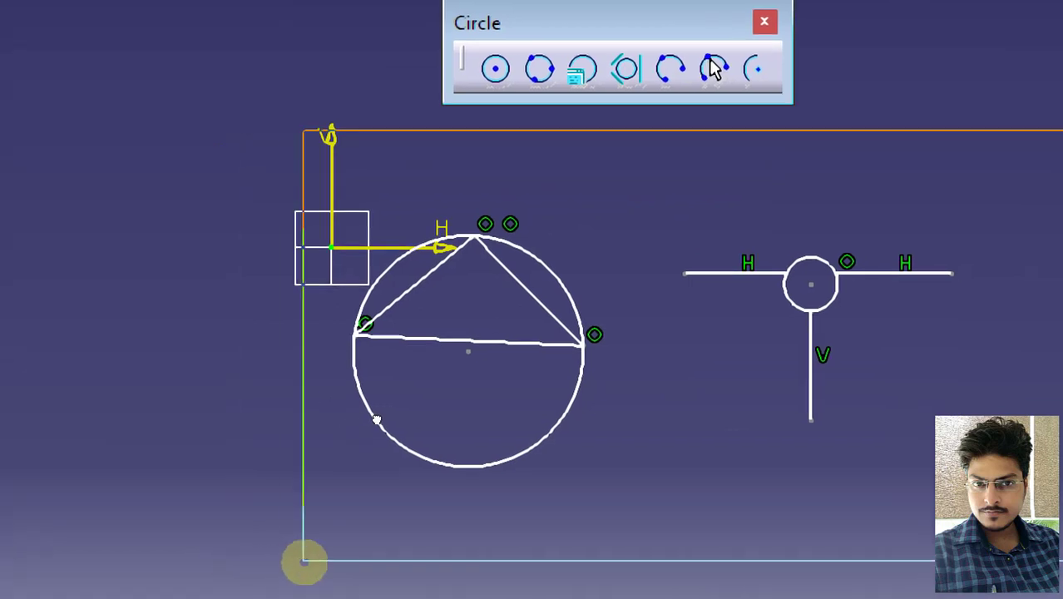
pyautogui.moveTo(304, 562); pyautogui.dragTo(325, 565)
pyautogui.press('Delete')
# Draw a line from the sketch origin at H 0 mm, V 0 mm to an end point at H 10 mm, V 0 mm
pyautogui.moveTo(512, 366); pyautogui.dragTo(391, 406, button='middle')
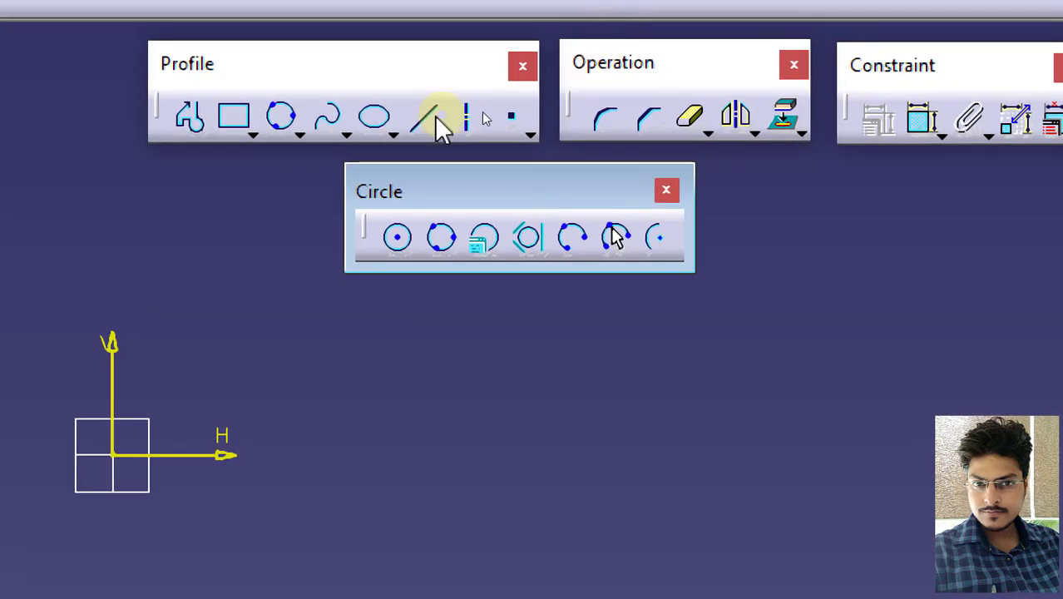
pyautogui.click(422, 119)
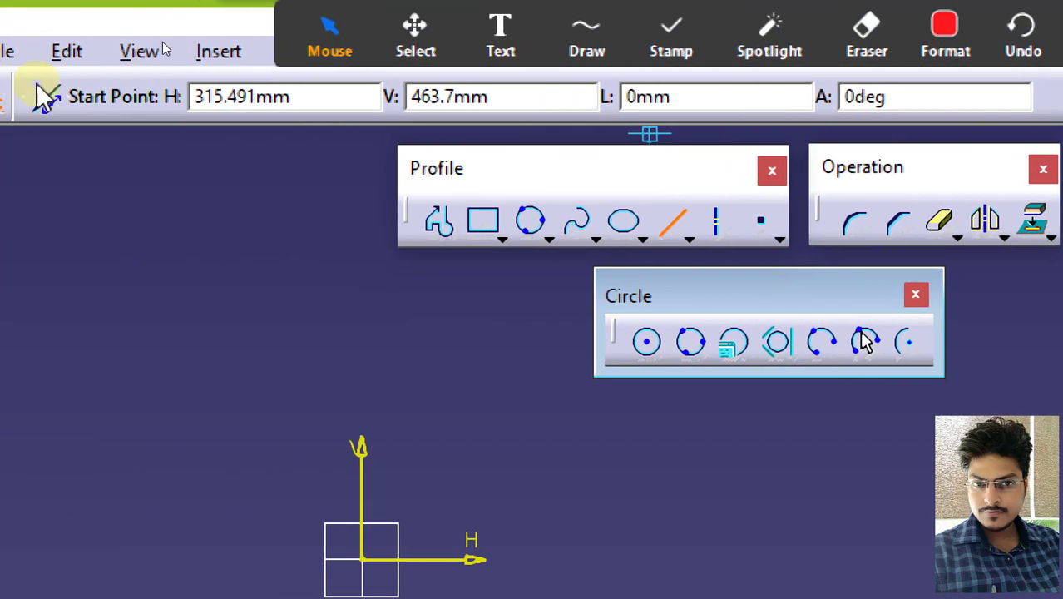
pyautogui.doubleClick(323, 101)
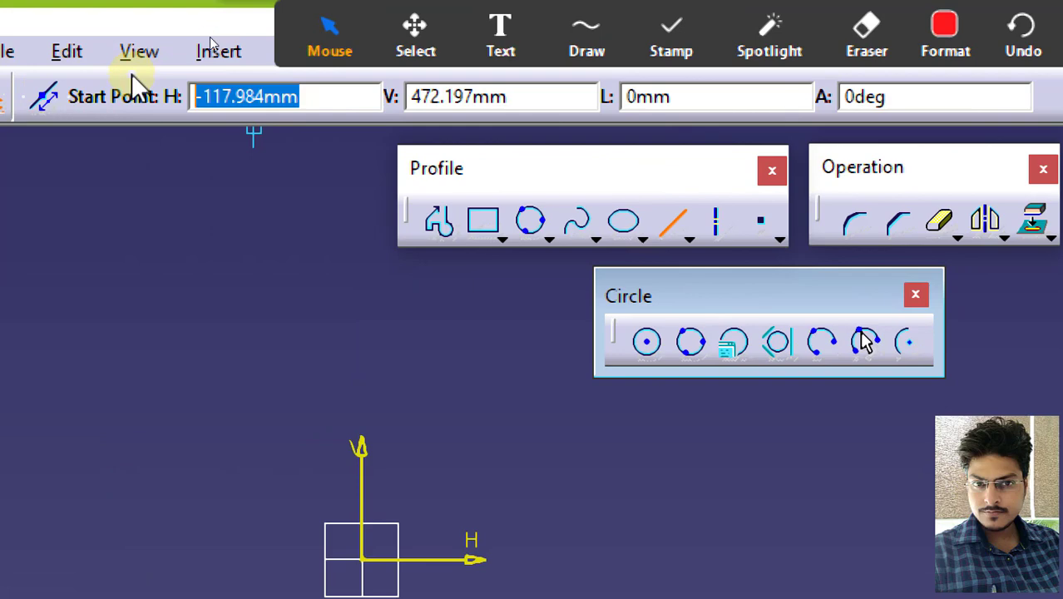
pyautogui.write('0')
pyautogui.doubleClick(465, 96)
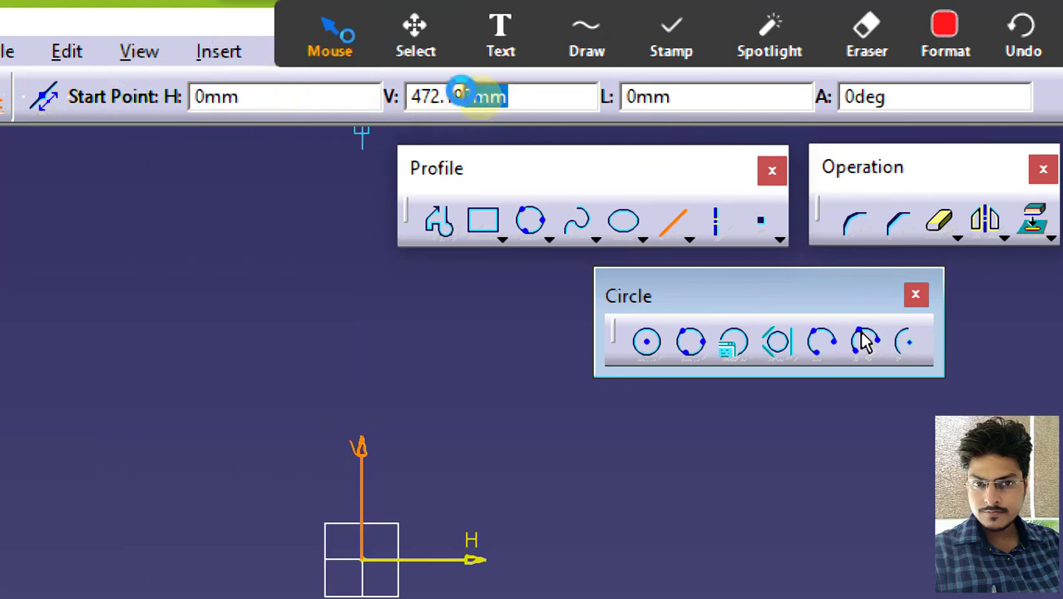
pyautogui.write('0')
pyautogui.press('Return')
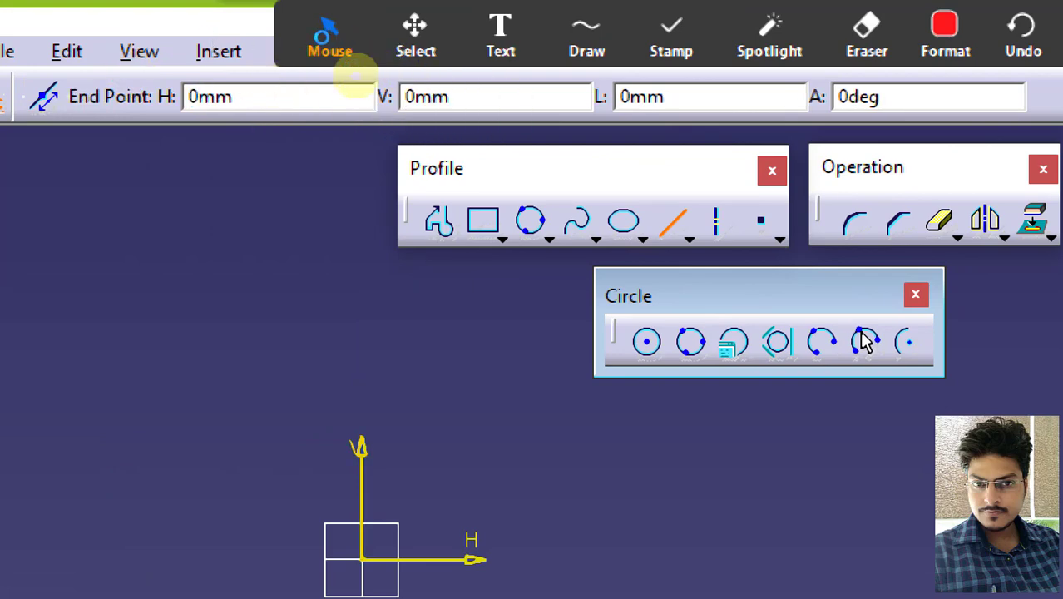
pyautogui.doubleClick(278, 98)
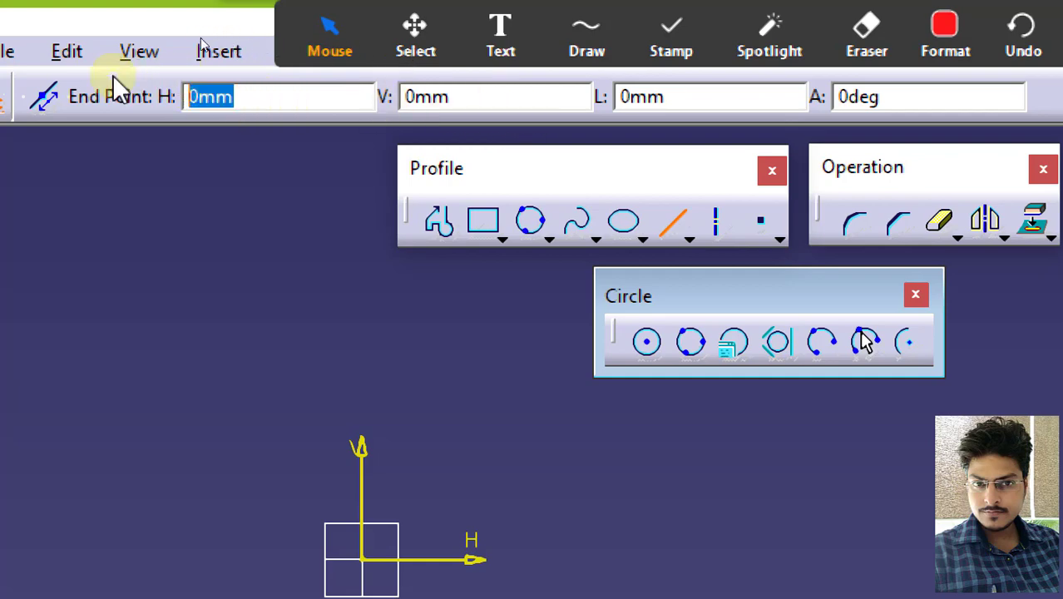
pyautogui.write('10mm')
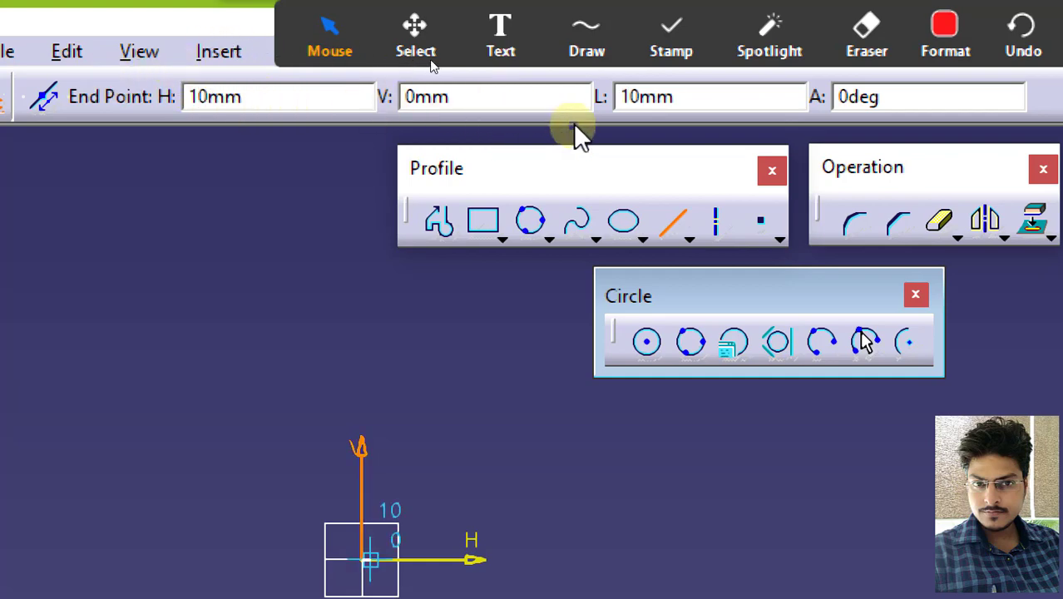
pyautogui.doubleClick(493, 98)
pyautogui.write('0')
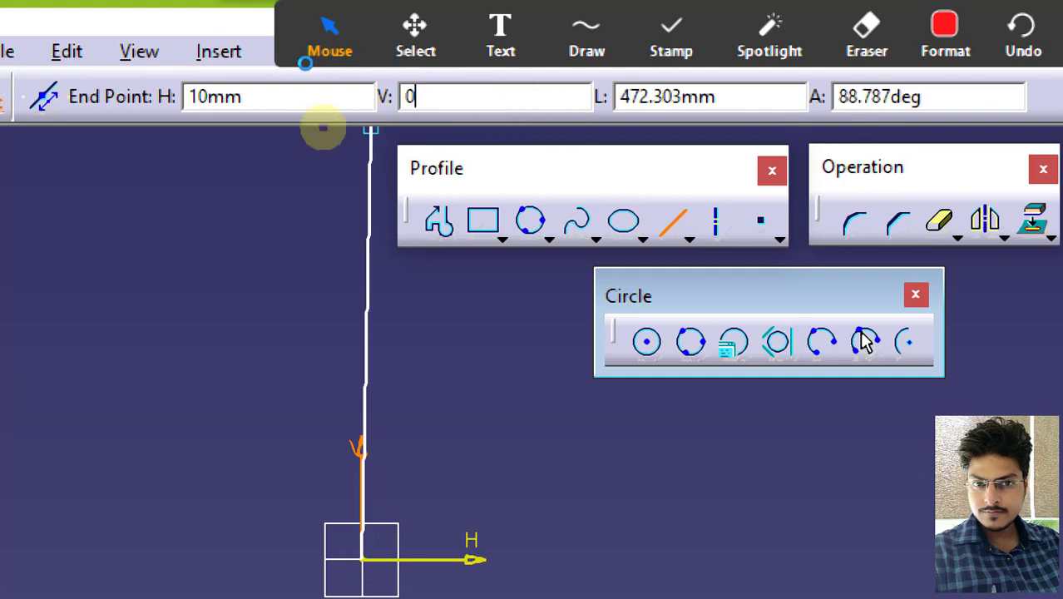
pyautogui.press('Return')
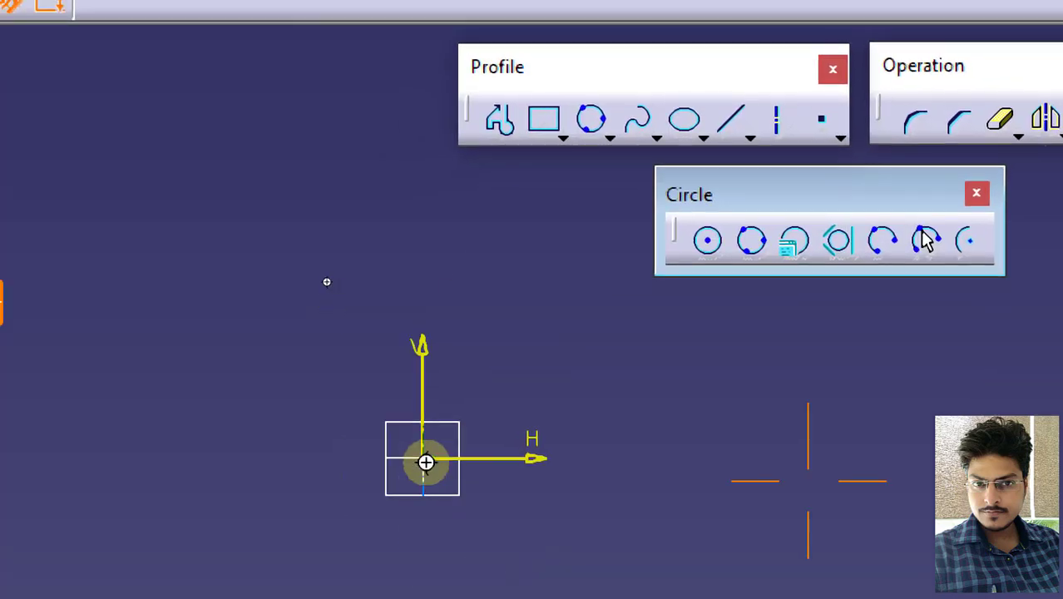
# Examine the line along the H axis, including its length dimension and its end point away from the origin
pyautogui.moveTo(426, 462)
pyautogui.keyDown('ctrl'); pyautogui.mouseDown(button='middle')
pyautogui.moveTo(449, 337)
pyautogui.moveTo(454, 157)
pyautogui.mouseUp(button='middle'); pyautogui.keyUp('ctrl')
pyautogui.moveTo(399, 374); pyautogui.dragTo(1057, 390, button='middle')
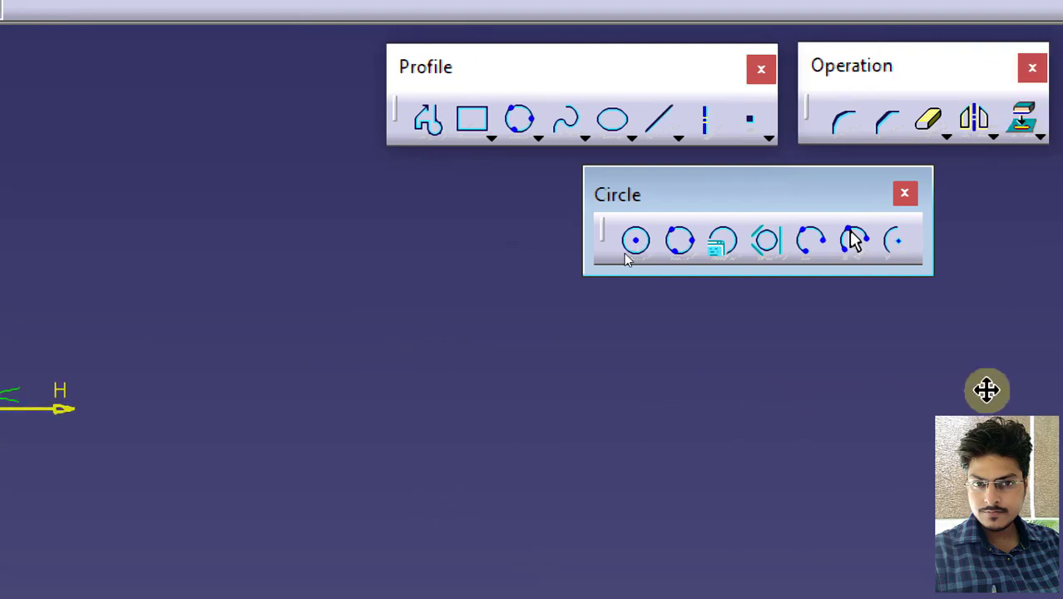
pyautogui.moveTo(240, 438)
pyautogui.mouseDown(button='middle')
pyautogui.moveTo(526, 382)
pyautogui.moveTo(652, 410)
pyautogui.mouseUp(button='middle')
pyautogui.moveTo(383, 378)
pyautogui.keyDown('ctrl'); pyautogui.mouseDown(button='middle')
pyautogui.moveTo(398, 354)
pyautogui.moveTo(360, 75)
pyautogui.mouseUp(button='middle'); pyautogui.keyUp('ctrl')
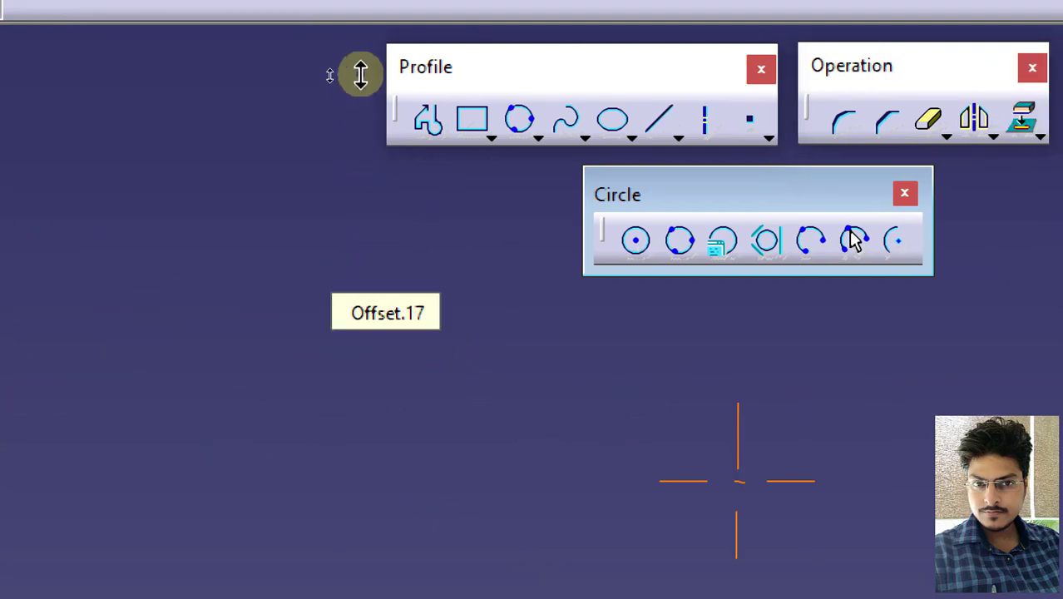
pyautogui.moveTo(187, 233); pyautogui.dragTo(654, 507, button='middle')
pyautogui.moveTo(345, 409); pyautogui.dragTo(1046, 589, button='middle')
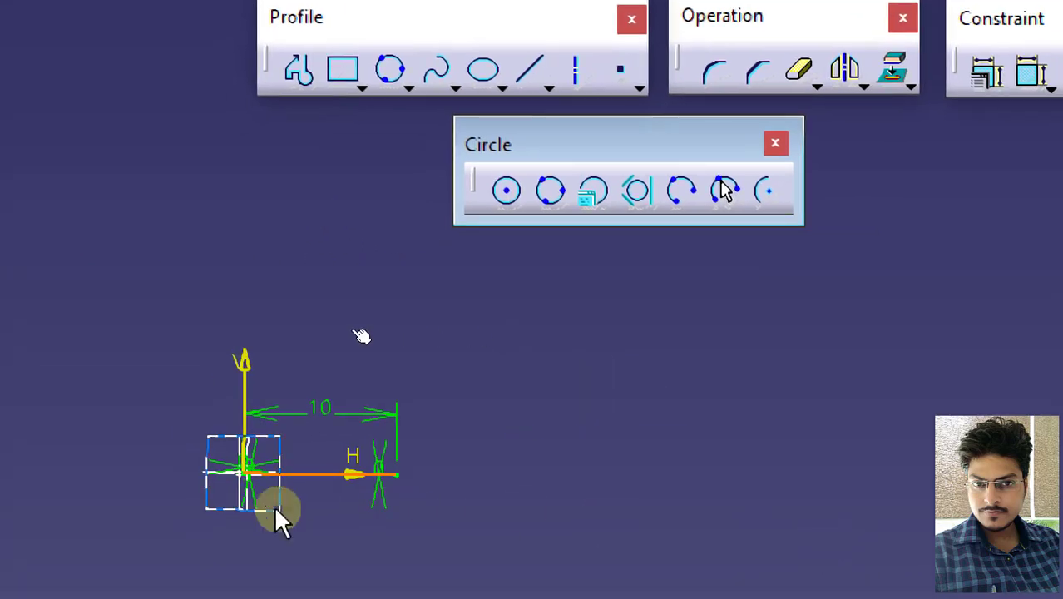
pyautogui.moveTo(282, 520)
pyautogui.keyDown('ctrl'); pyautogui.mouseDown(button='middle')
pyautogui.moveTo(328, 489)
pyautogui.moveTo(328, 266)
pyautogui.moveTo(367, 434)
pyautogui.moveTo(710, 423)
pyautogui.mouseUp(button='middle'); pyautogui.keyUp('ctrl')
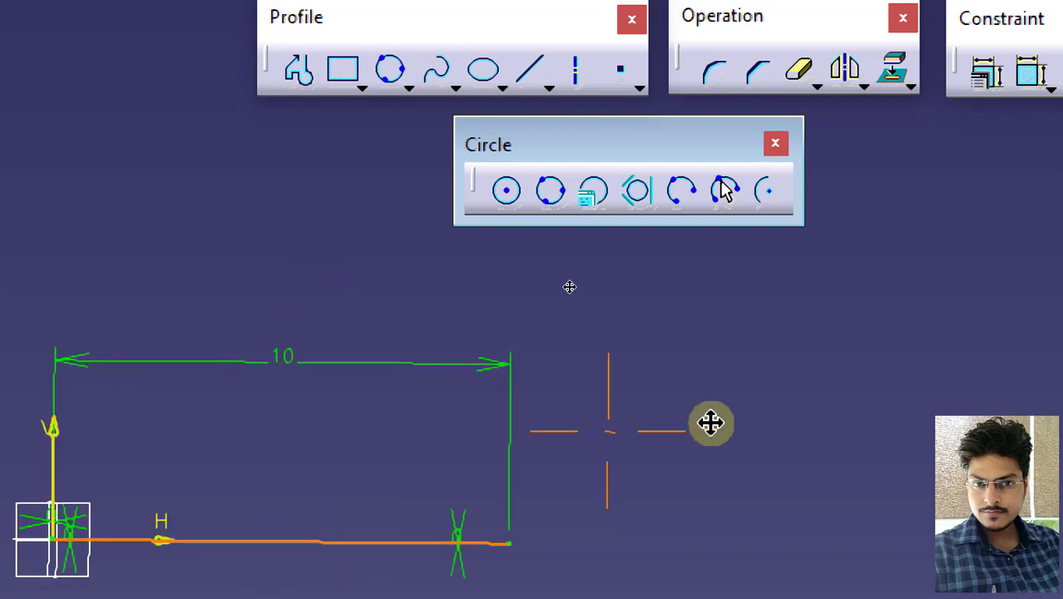
pyautogui.moveTo(309, 446)
pyautogui.mouseDown(button='middle')
pyautogui.moveTo(462, 391)
pyautogui.moveTo(384, 422)
pyautogui.mouseUp(button='middle')
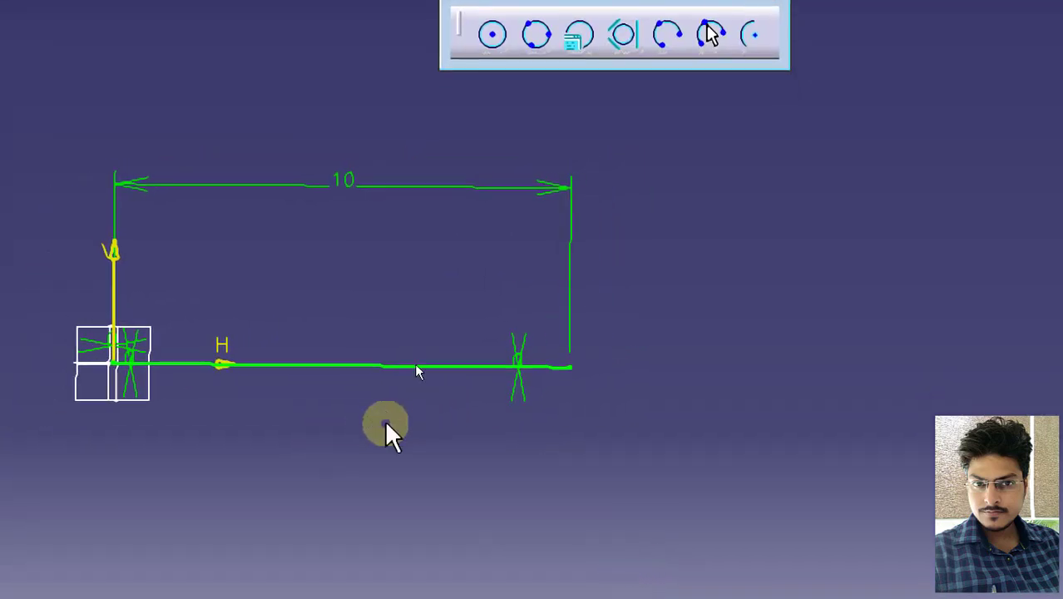
pyautogui.click(576, 372)
pyautogui.click(577, 374)
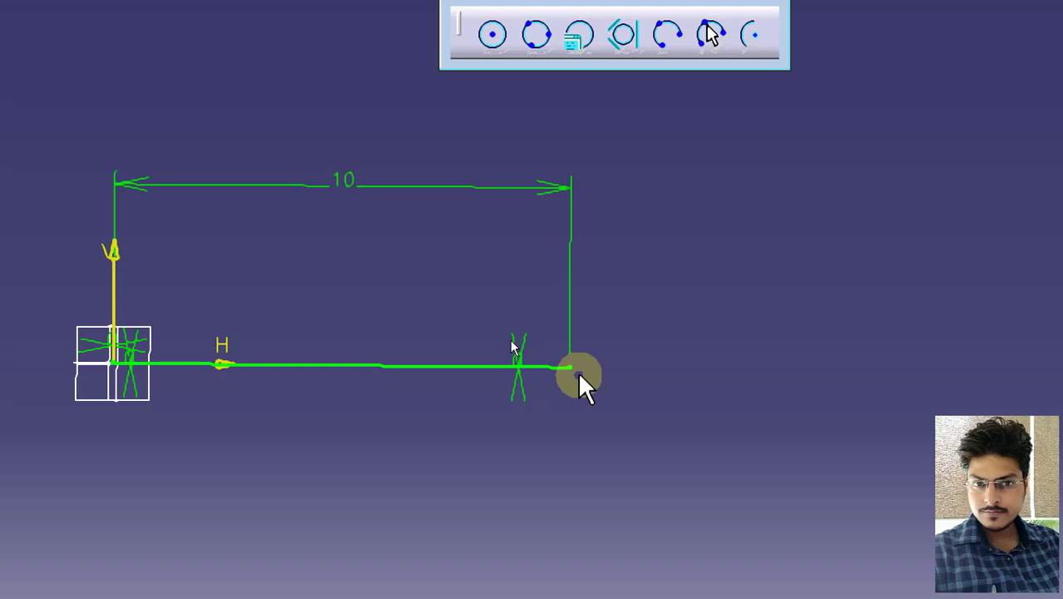
pyautogui.click(578, 374)
pyautogui.click(578, 374)
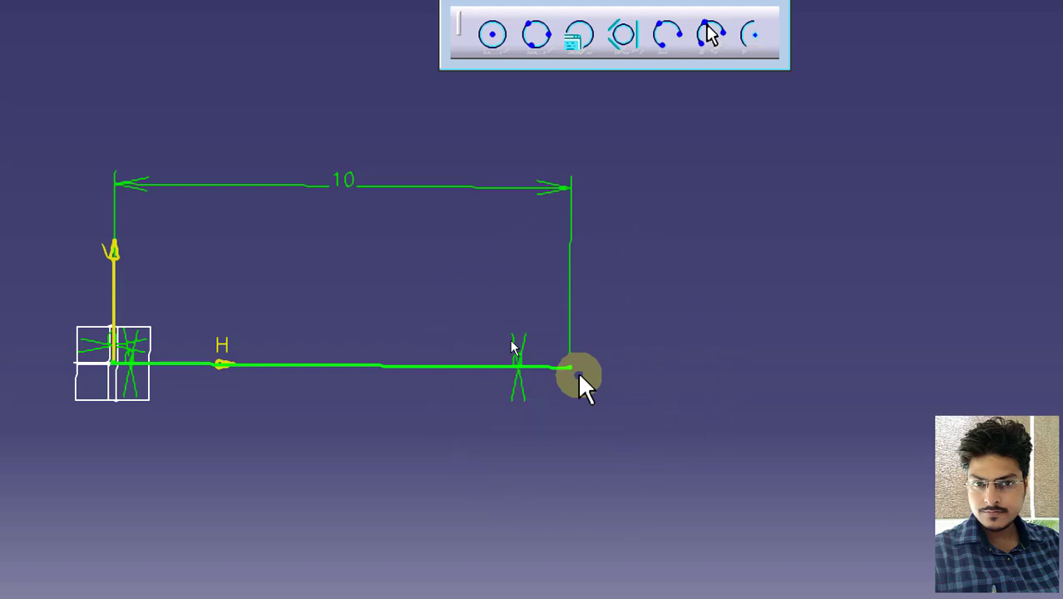
# Create a circle using coordinates, with its centre at H 10 mm, V 0 mm and a radius of 10 mm
pyautogui.click(576, 40)
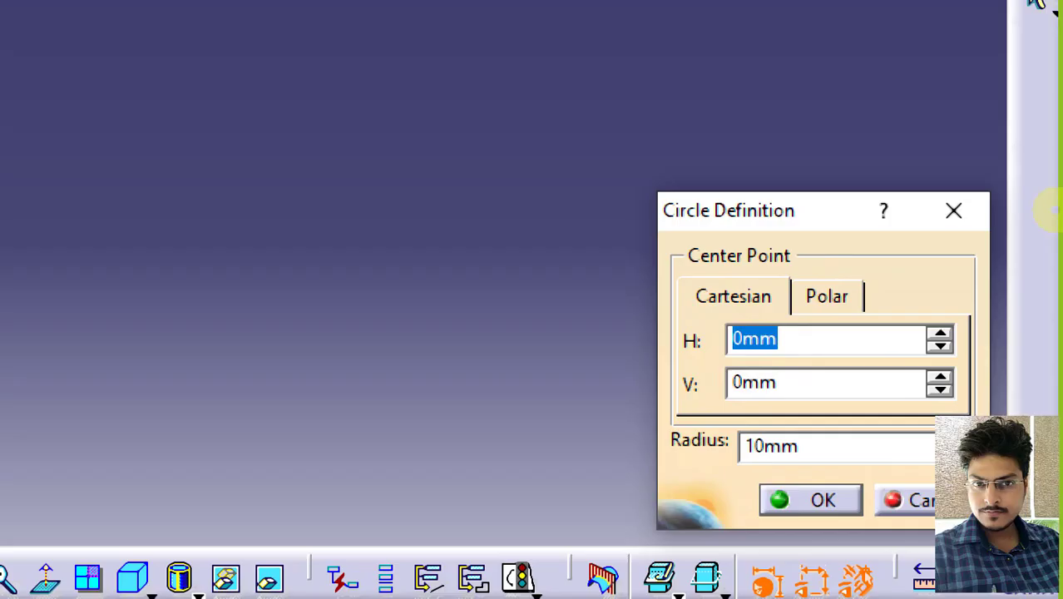
pyautogui.click(697, 222)
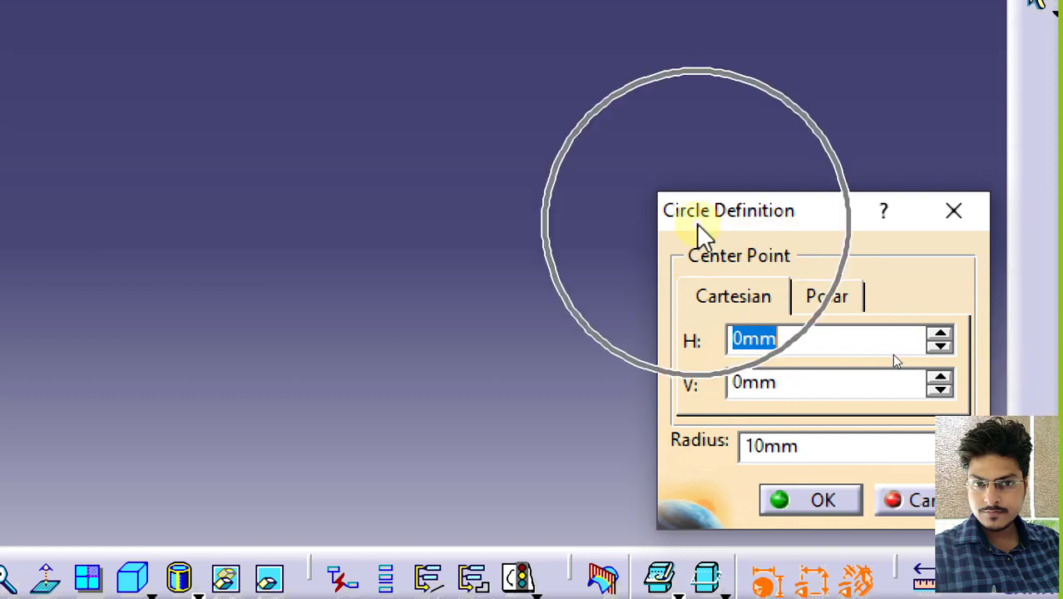
pyautogui.click(783, 223)
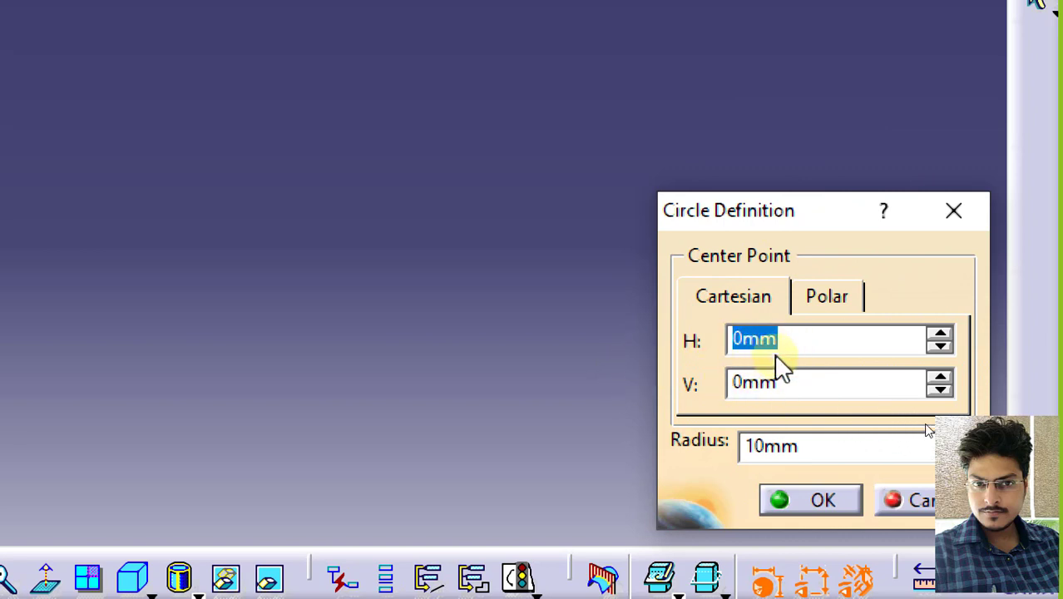
pyautogui.write('10')
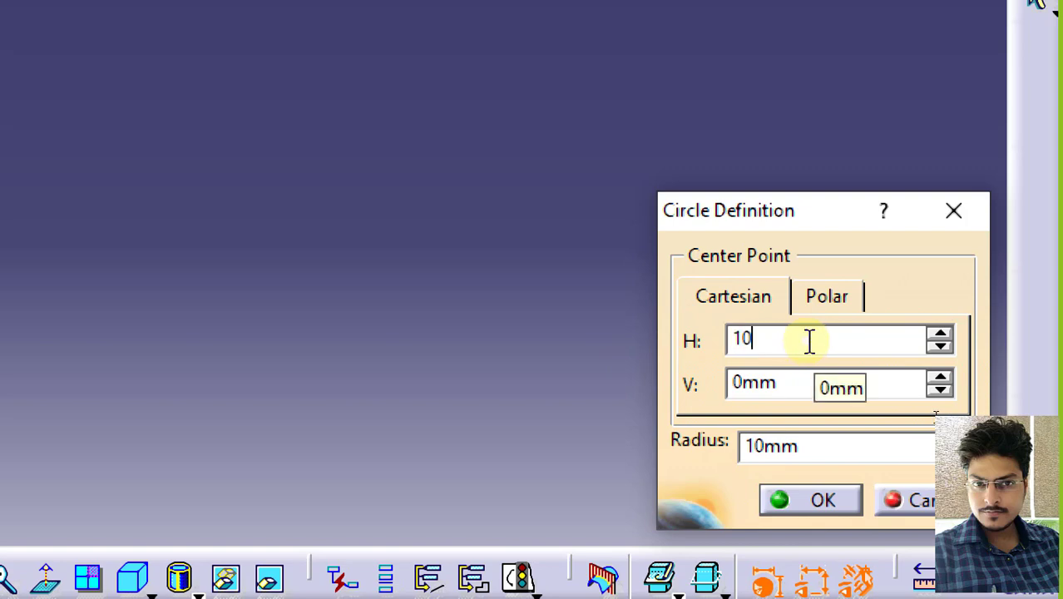
pyautogui.press('Return')
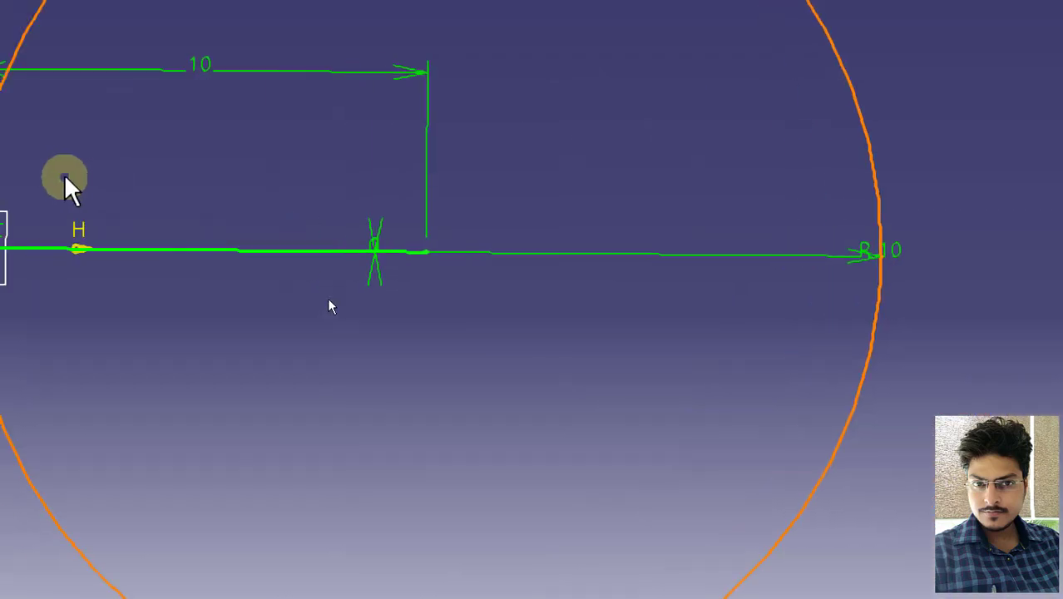
# Delete the circle centred on the end point of the horizontal line
pyautogui.moveTo(64, 182)
pyautogui.mouseDown(button='middle')
pyautogui.moveTo(164, 138)
pyautogui.moveTo(182, 163)
pyautogui.moveTo(221, 312)
pyautogui.mouseUp(button='middle')
pyautogui.moveTo(370, 251)
pyautogui.mouseDown(button='middle')
pyautogui.moveTo(266, 295)
pyautogui.moveTo(257, 316)
pyautogui.mouseUp(button='middle')
pyautogui.click(483, 78)
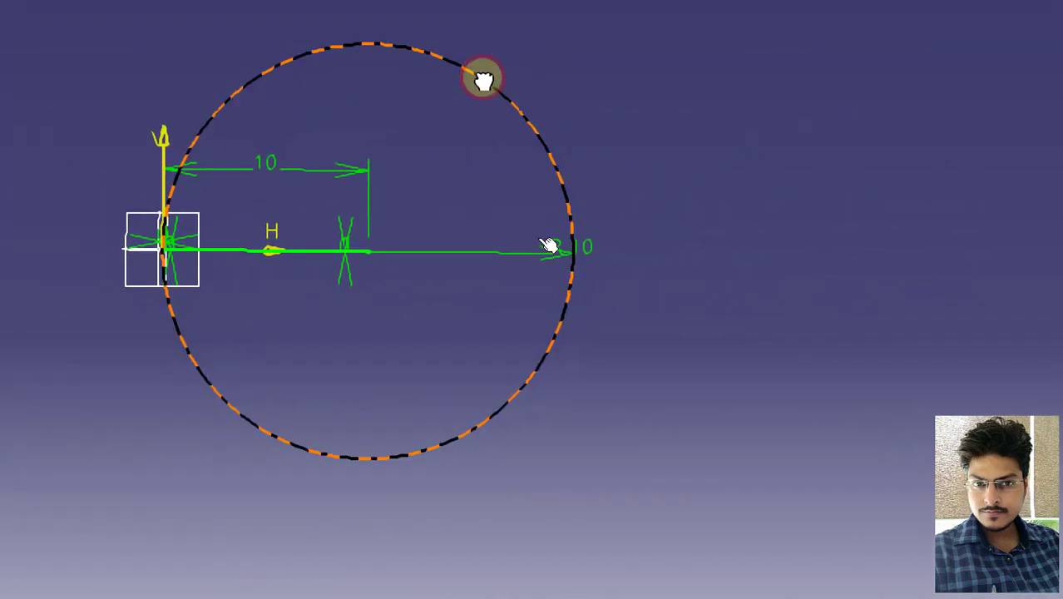
pyautogui.press('Delete')
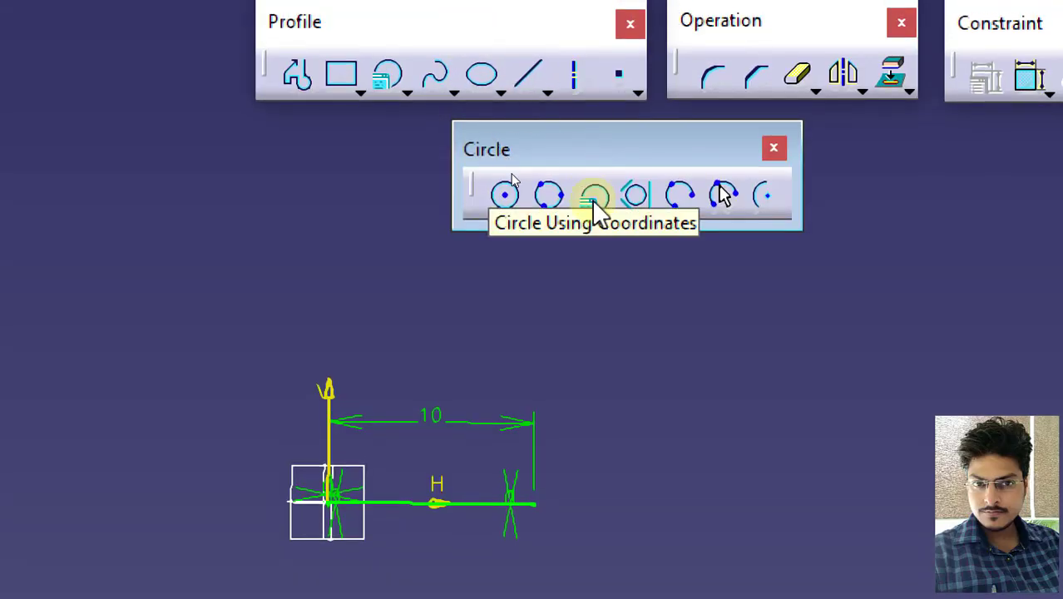
# Create a circle using coordinates, with its centre at H 10 mm, V 0 mm and a radius of 5 mm
pyautogui.click(594, 196)
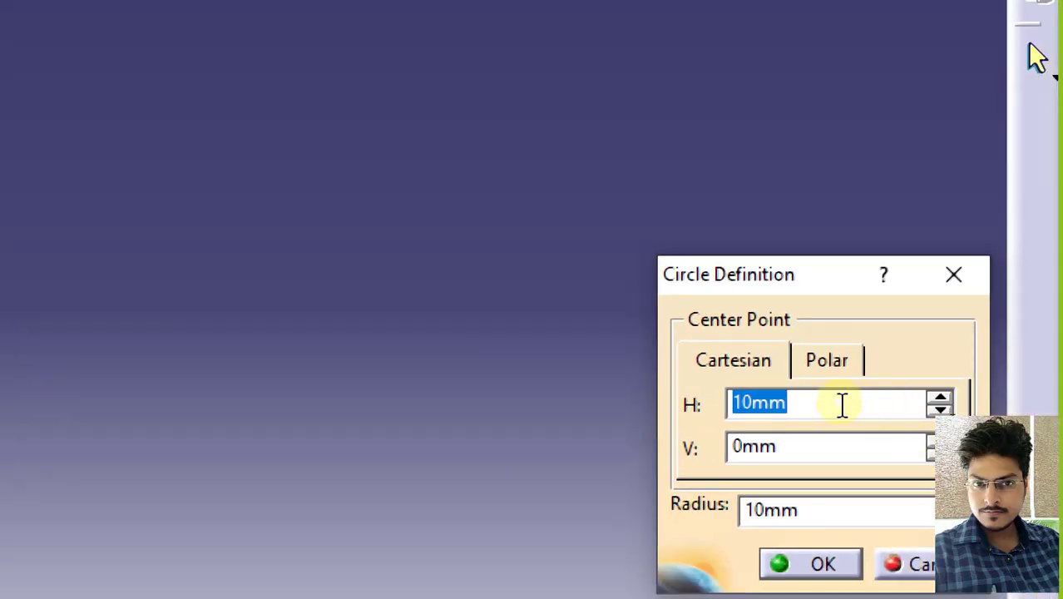
pyautogui.doubleClick(743, 449)
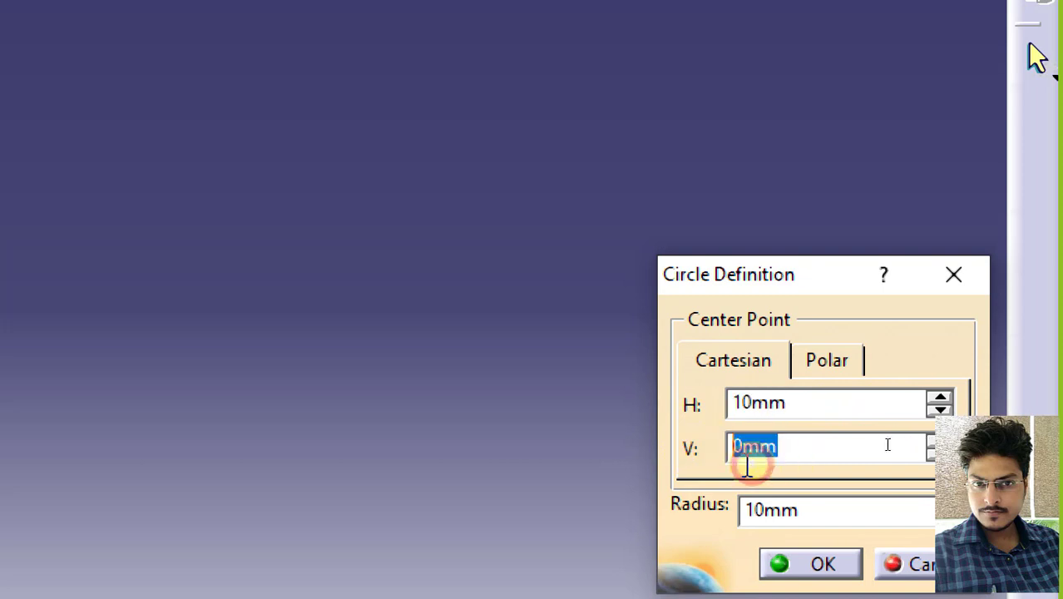
pyautogui.doubleClick(798, 509)
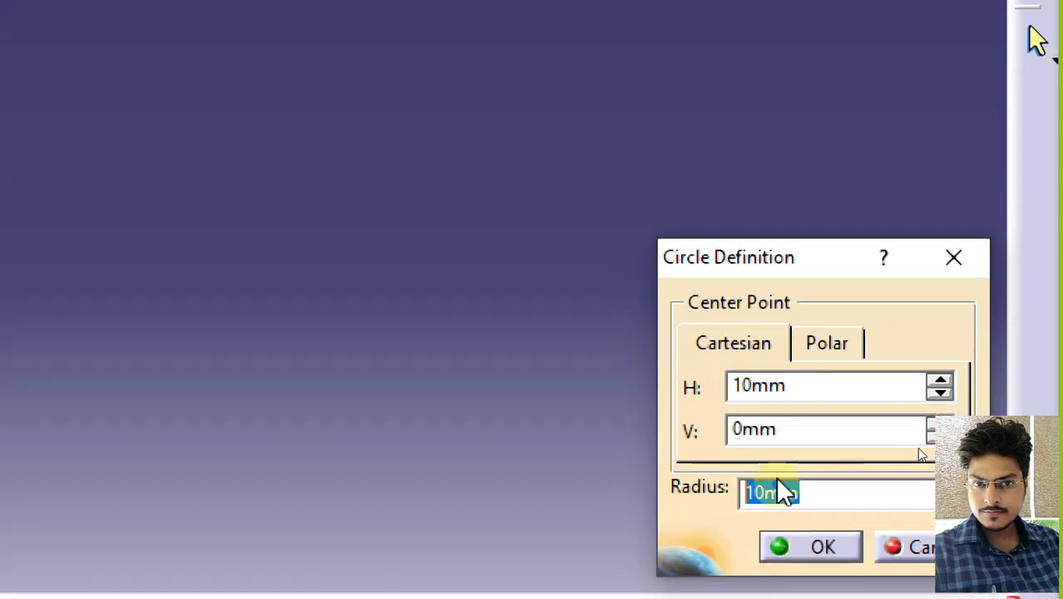
pyautogui.click(787, 385)
pyautogui.doubleClick(742, 391)
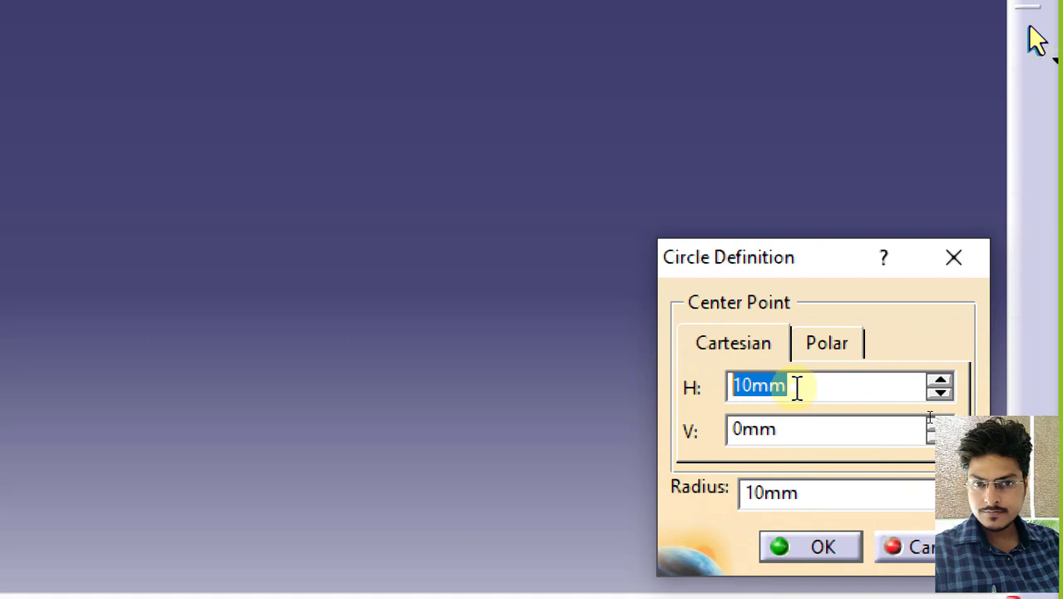
pyautogui.doubleClick(798, 493)
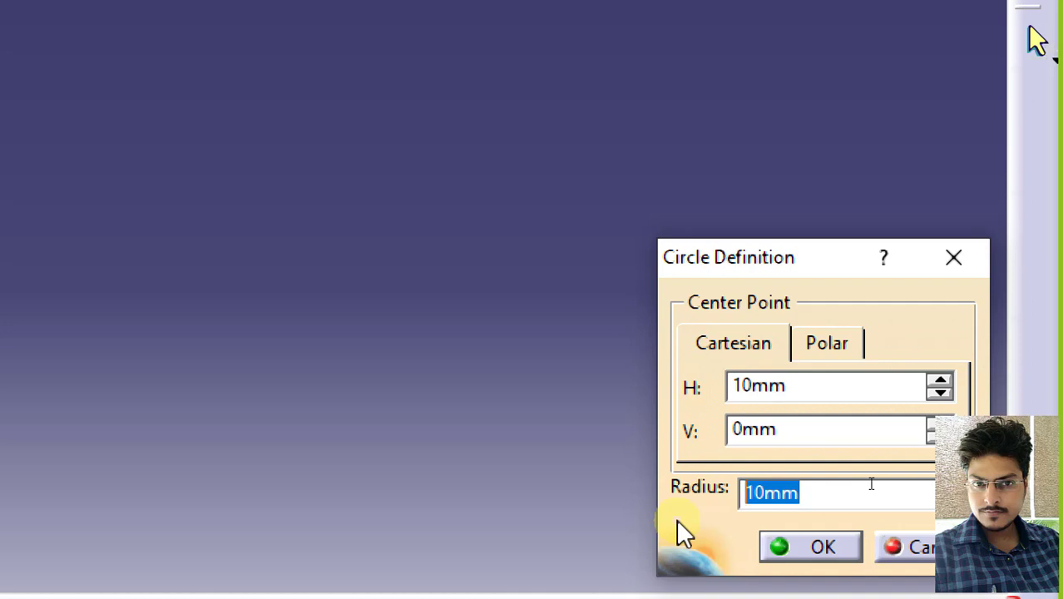
pyautogui.moveTo(816, 502); pyautogui.dragTo(681, 504)
pyautogui.write('5')
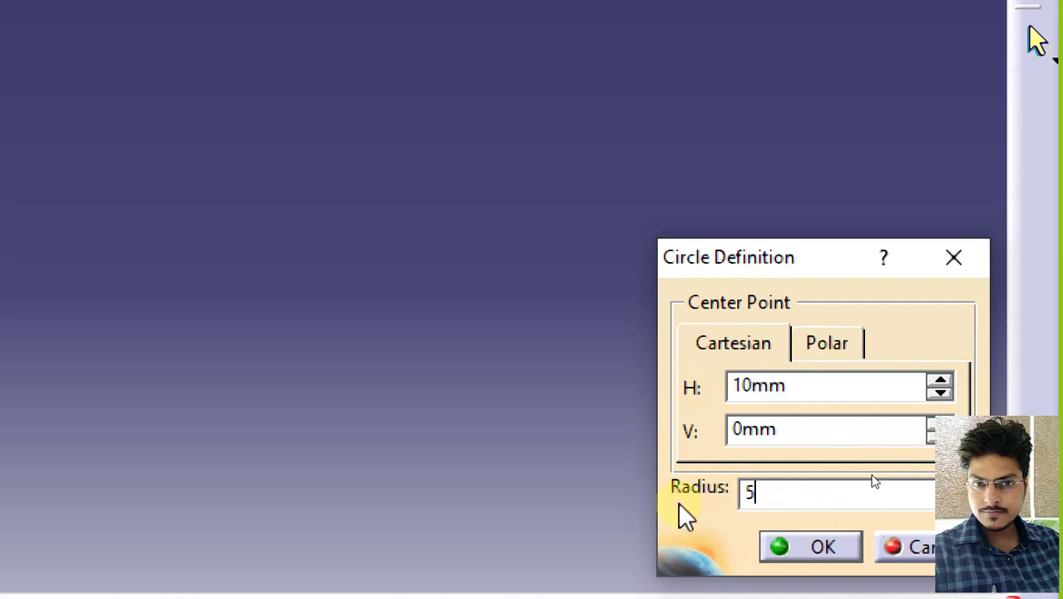
pyautogui.click(822, 546)
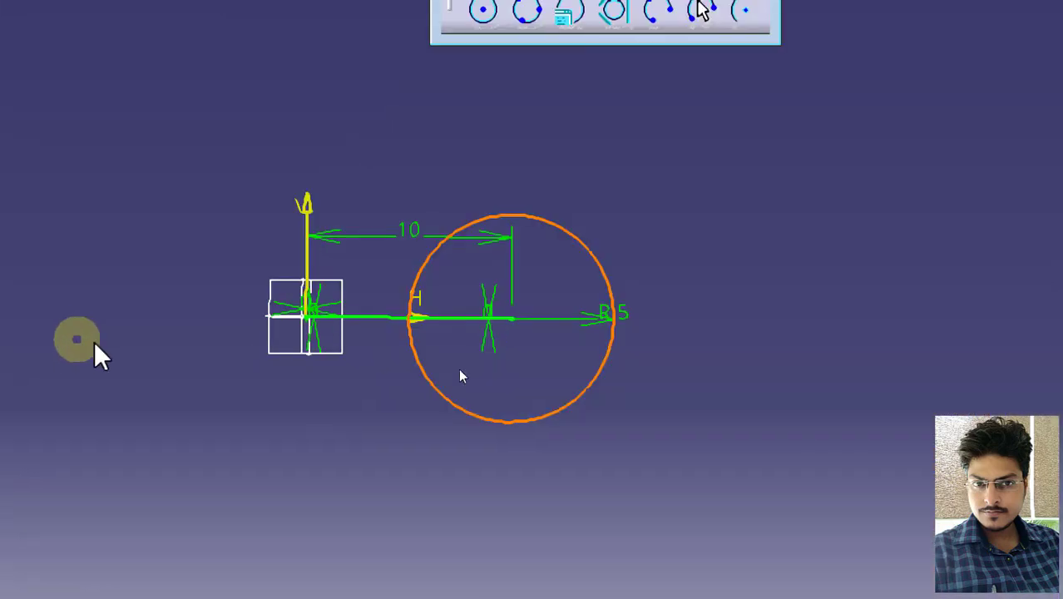
# Draw an inclined line beyond the end of the 10 mm line, sloping down to about H 20.3 mm, V 3.5 mm
pyautogui.moveTo(495, 372)
pyautogui.keyDown('ctrl'); pyautogui.mouseDown(button='middle')
pyautogui.moveTo(504, 287)
pyautogui.moveTo(603, 302)
pyautogui.mouseUp(button='middle'); pyautogui.keyUp('ctrl')
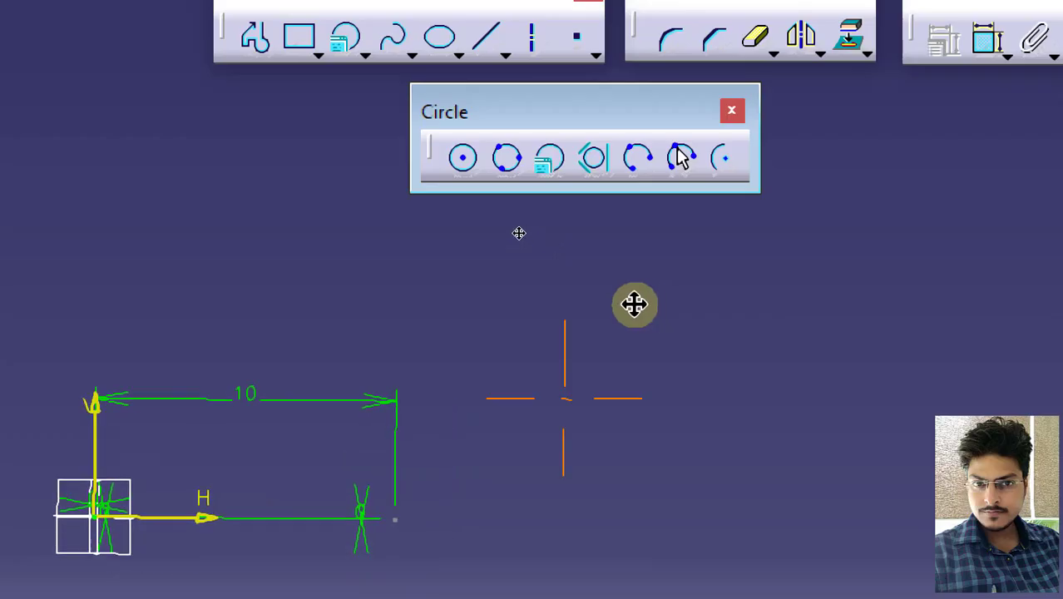
pyautogui.moveTo(634, 303); pyautogui.dragTo(488, 252, button='middle')
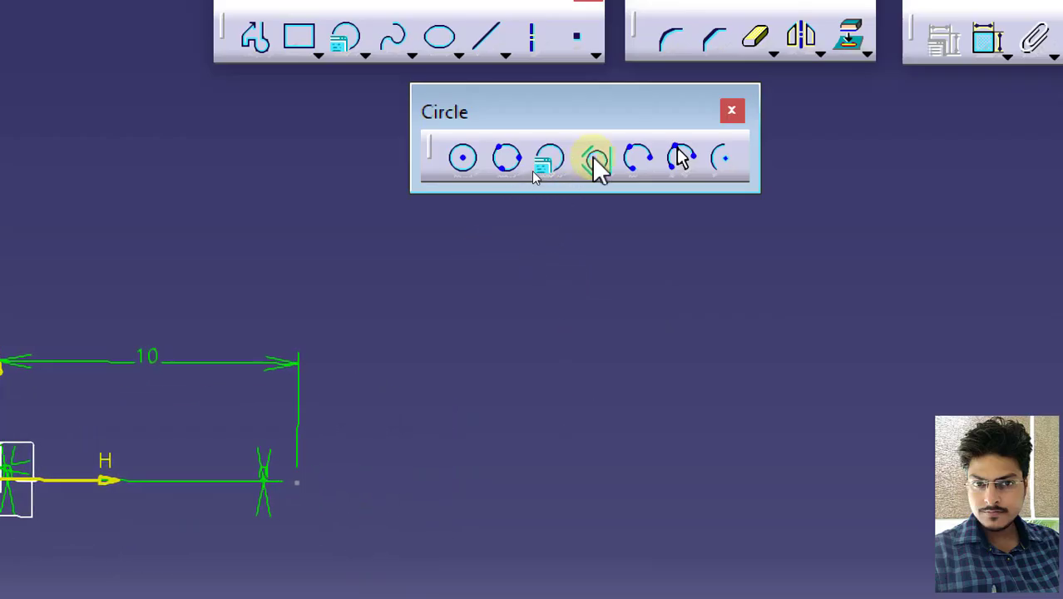
pyautogui.click(493, 34)
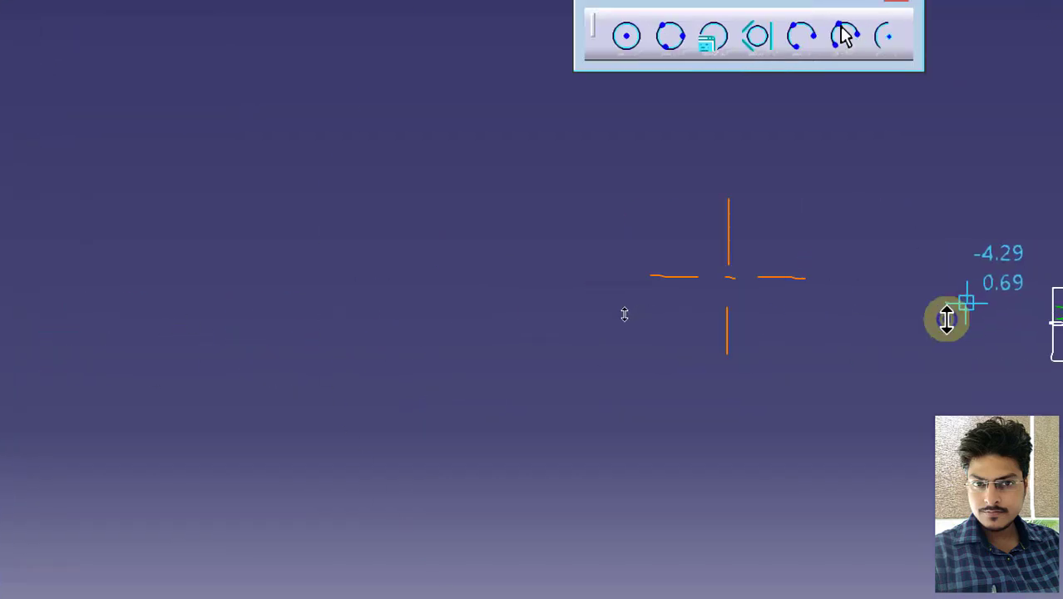
pyautogui.moveTo(947, 319)
pyautogui.mouseDown(button='middle')
pyautogui.moveTo(917, 579)
pyautogui.moveTo(925, 287)
pyautogui.mouseUp(button='middle')
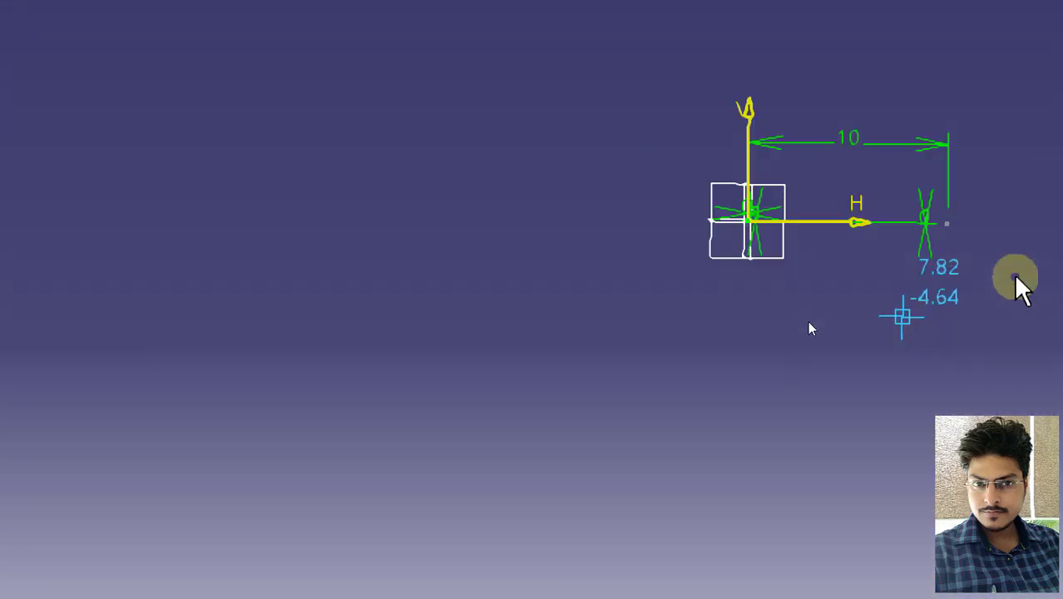
pyautogui.moveTo(931, 204)
pyautogui.mouseDown(button='middle')
pyautogui.moveTo(786, 264)
pyautogui.moveTo(371, 395)
pyautogui.mouseUp(button='middle')
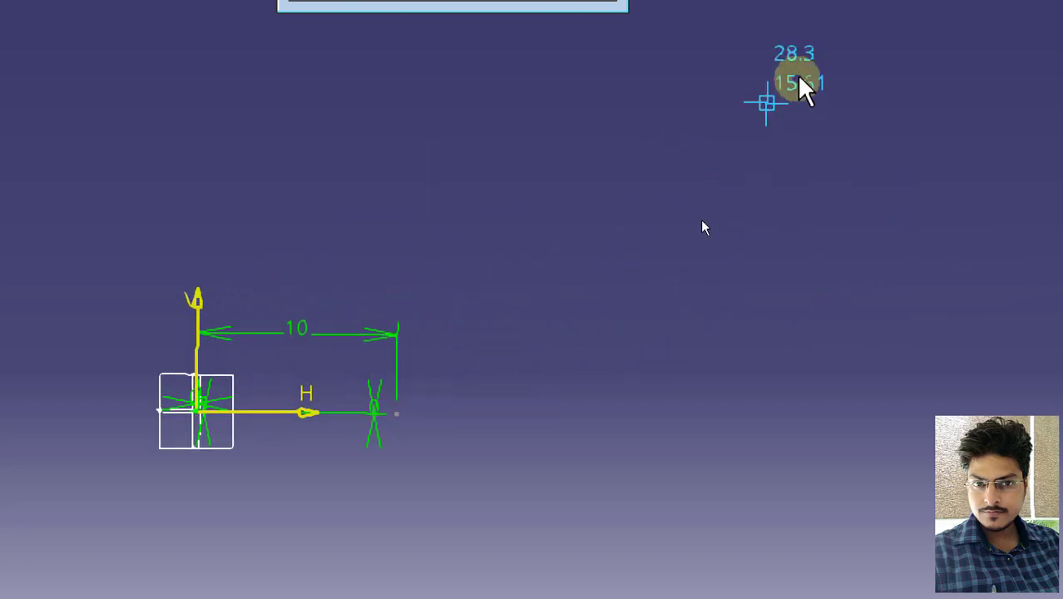
pyautogui.click(797, 77)
pyautogui.click(604, 342)
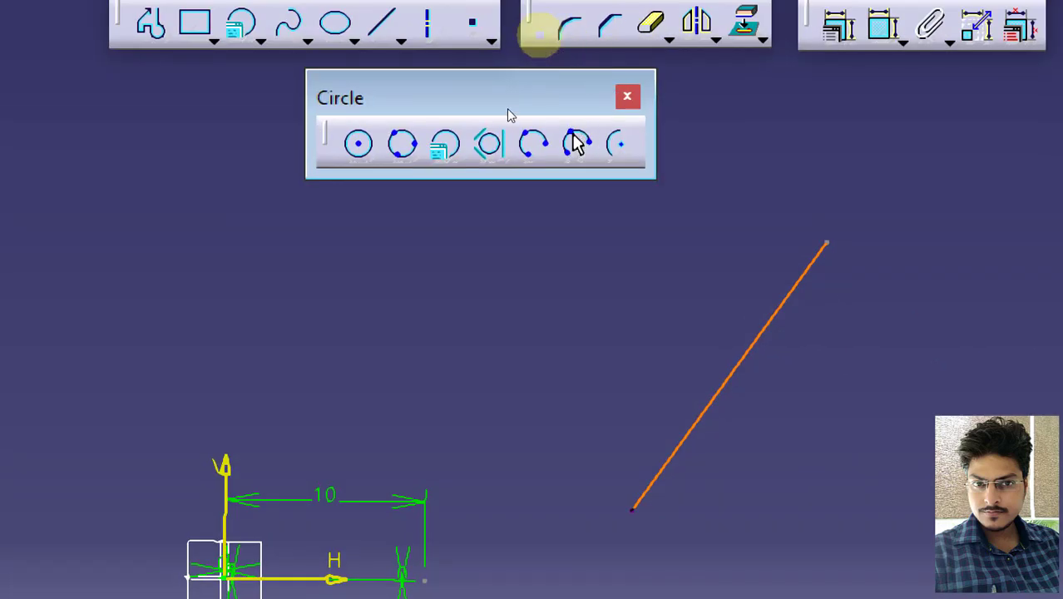
# Add a horizontal base from the inclined line's lower end point and a third line back to its upper end point, closing a triangle
pyautogui.click(414, 34)
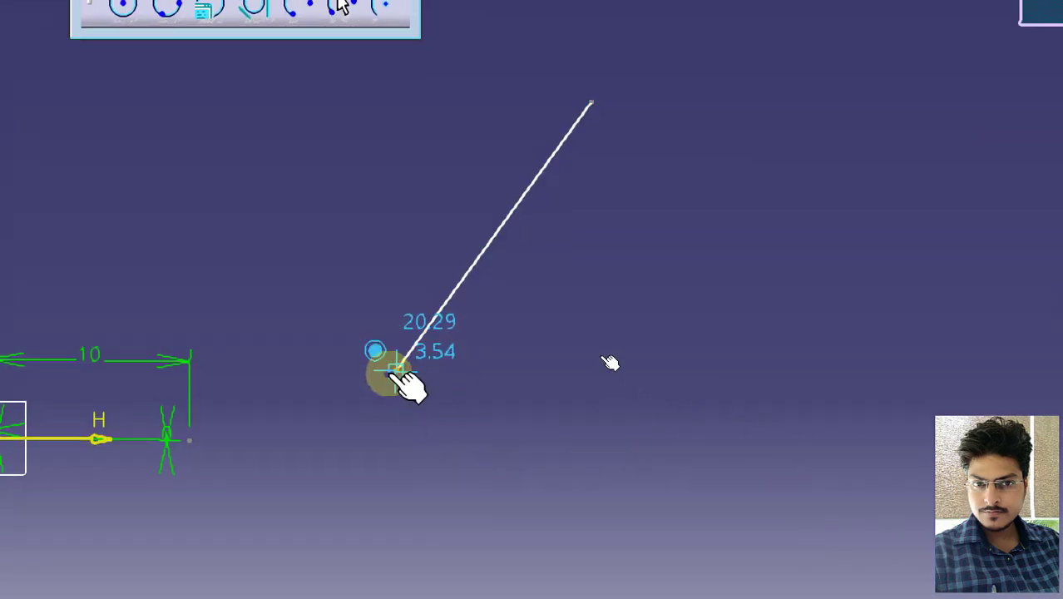
pyautogui.click(663, 522)
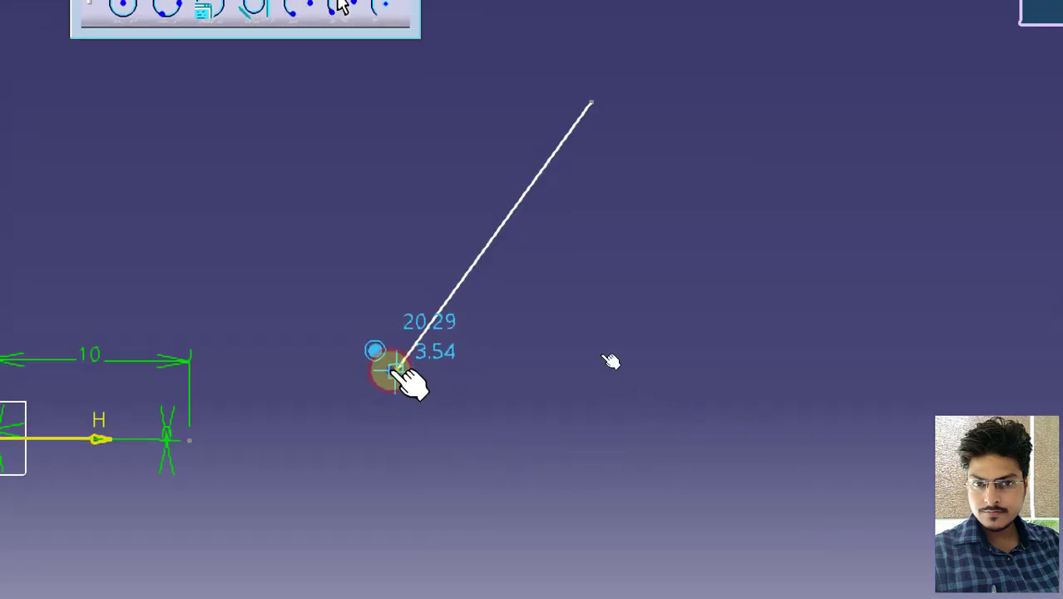
pyautogui.click(888, 376)
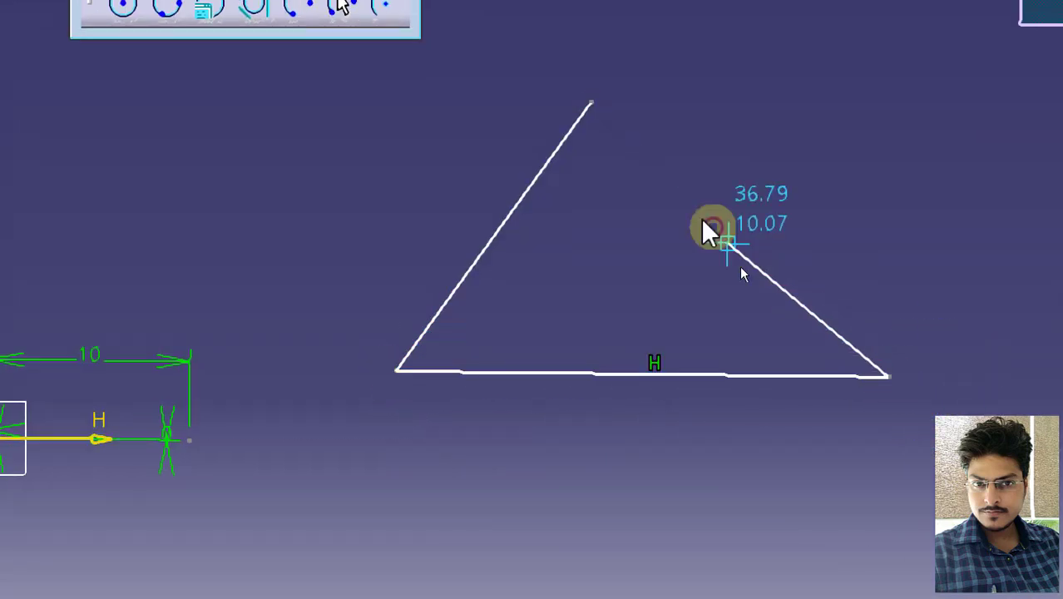
pyautogui.click(590, 101)
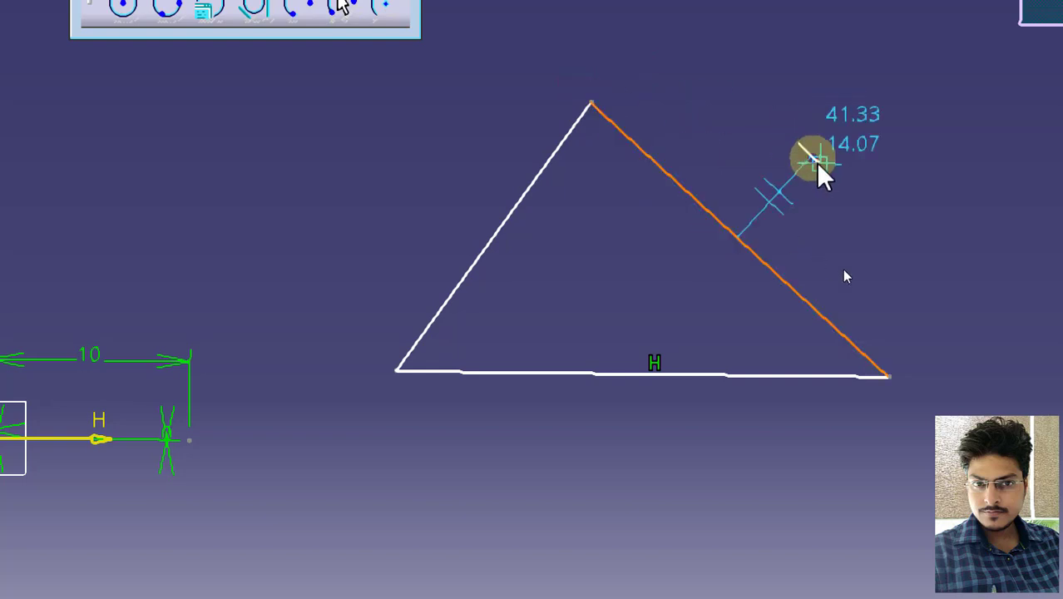
pyautogui.press('Escape')
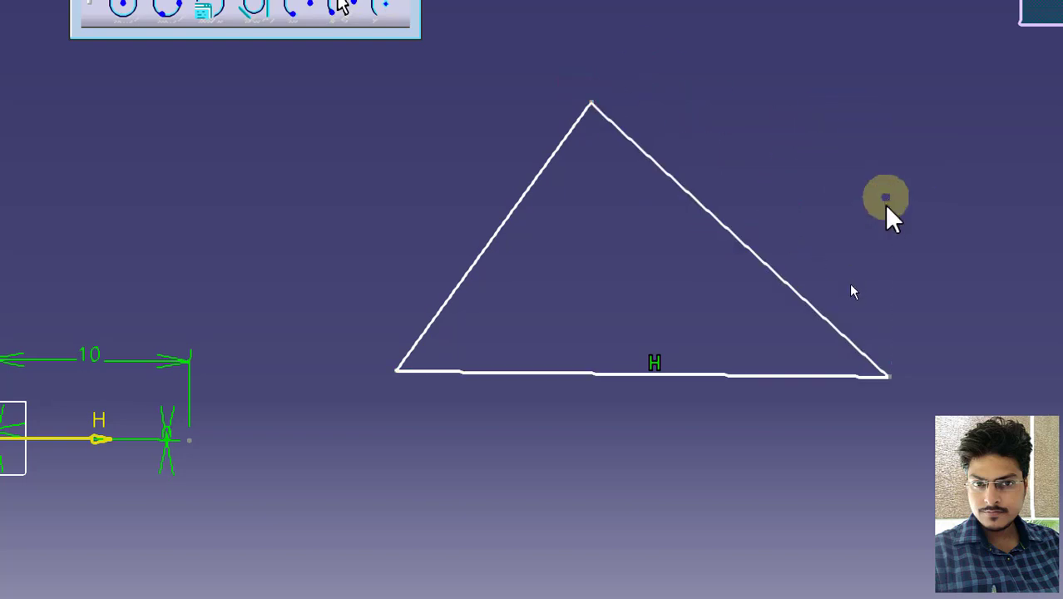
# Create a tri-tangent circle from the triangle's left side, horizontal base and right side
pyautogui.moveTo(884, 205)
pyautogui.mouseDown(button='middle')
pyautogui.moveTo(709, 306)
pyautogui.moveTo(735, 304)
pyautogui.moveTo(754, 174)
pyautogui.mouseUp(button='middle')
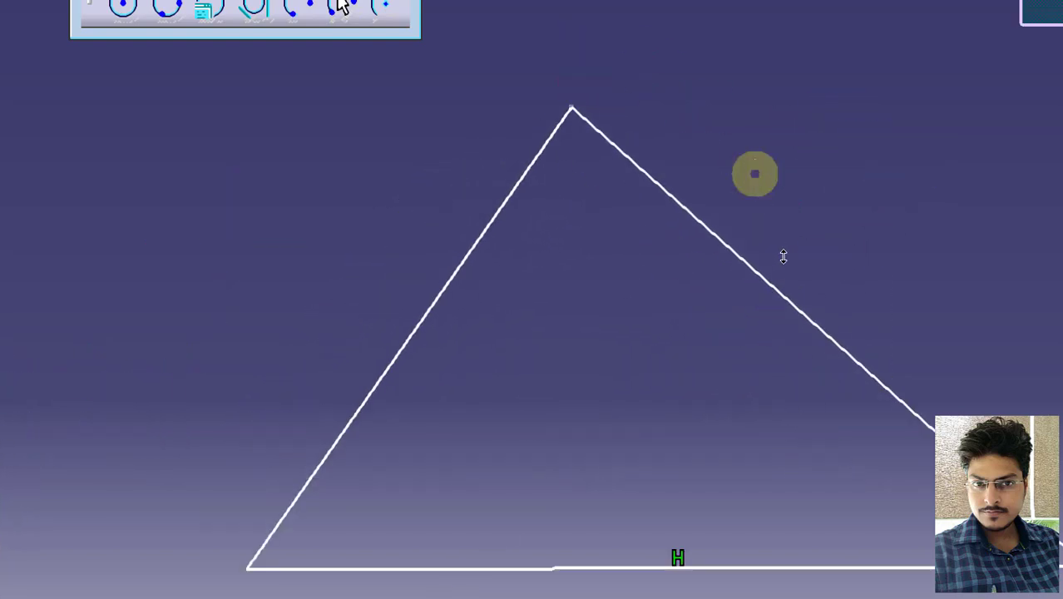
pyautogui.moveTo(716, 395); pyautogui.dragTo(670, 363, button='middle')
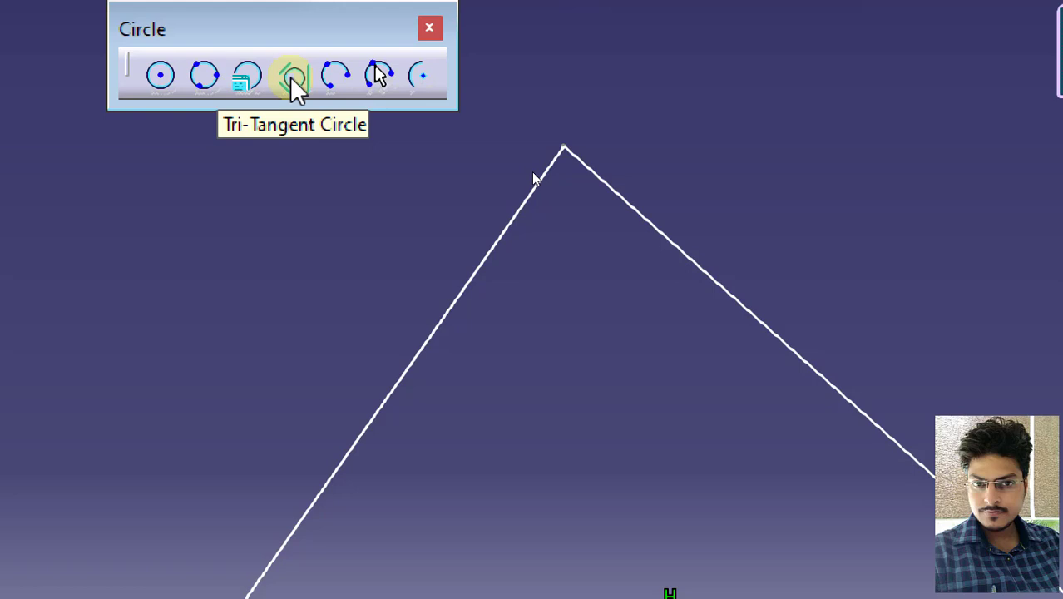
pyautogui.click(291, 78)
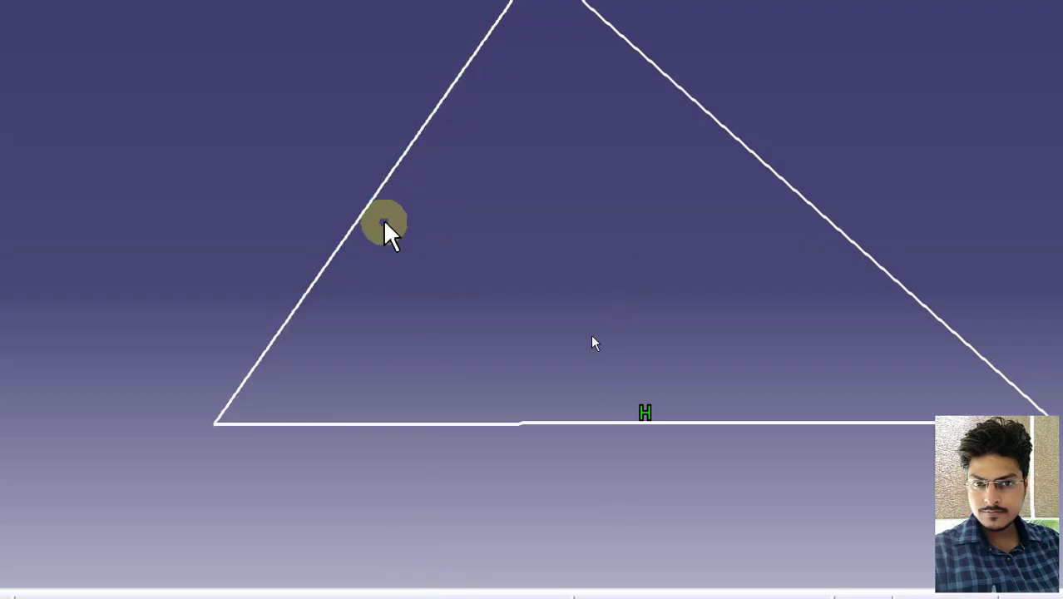
pyautogui.moveTo(500, 186); pyautogui.dragTo(463, 247, button='middle')
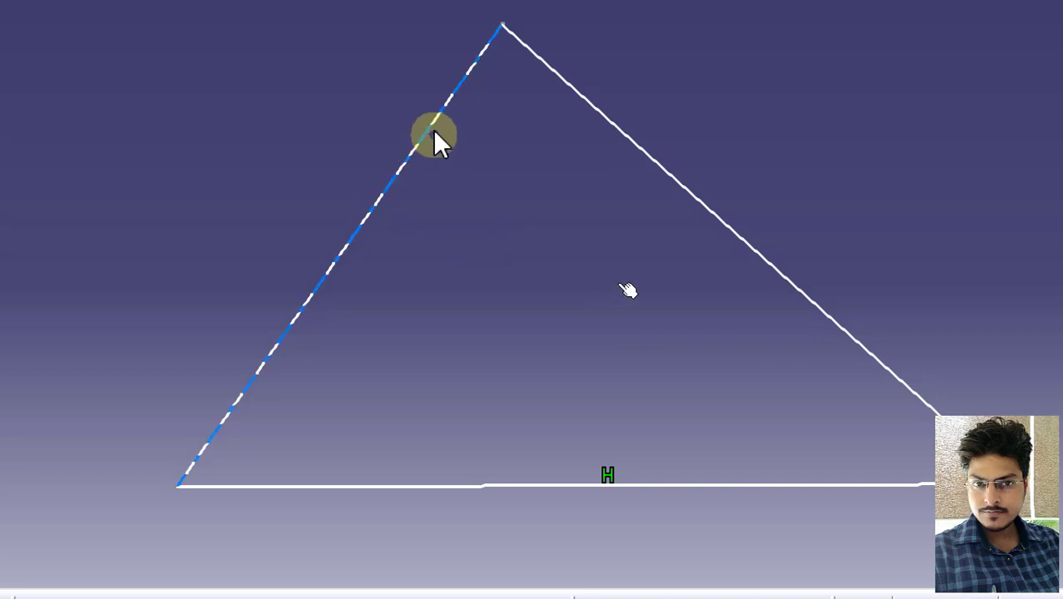
pyautogui.click(415, 151)
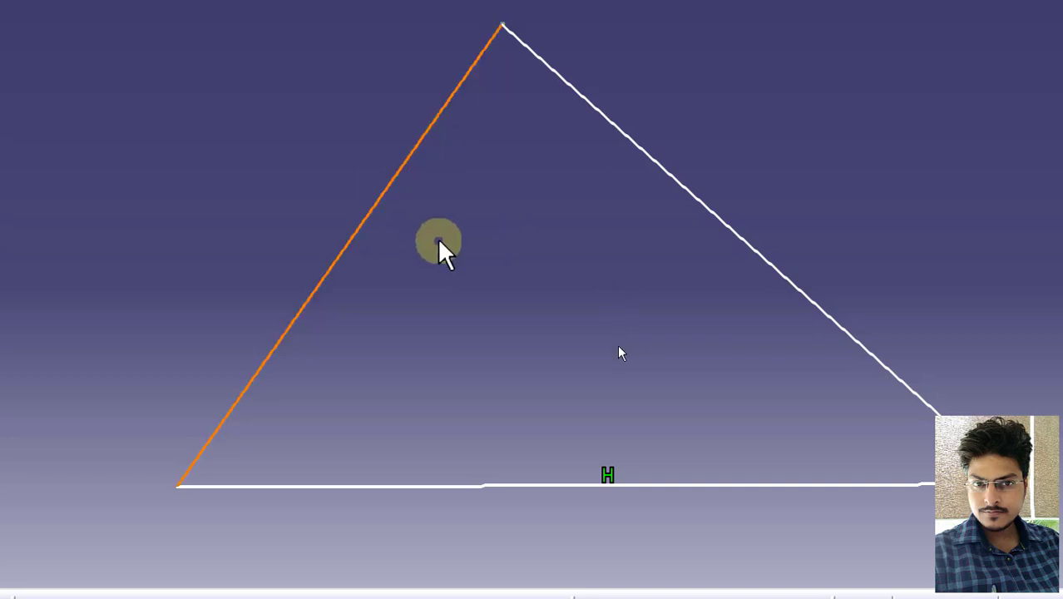
pyautogui.keyDown('ctrl'); pyautogui.click(458, 486); pyautogui.keyUp('ctrl')
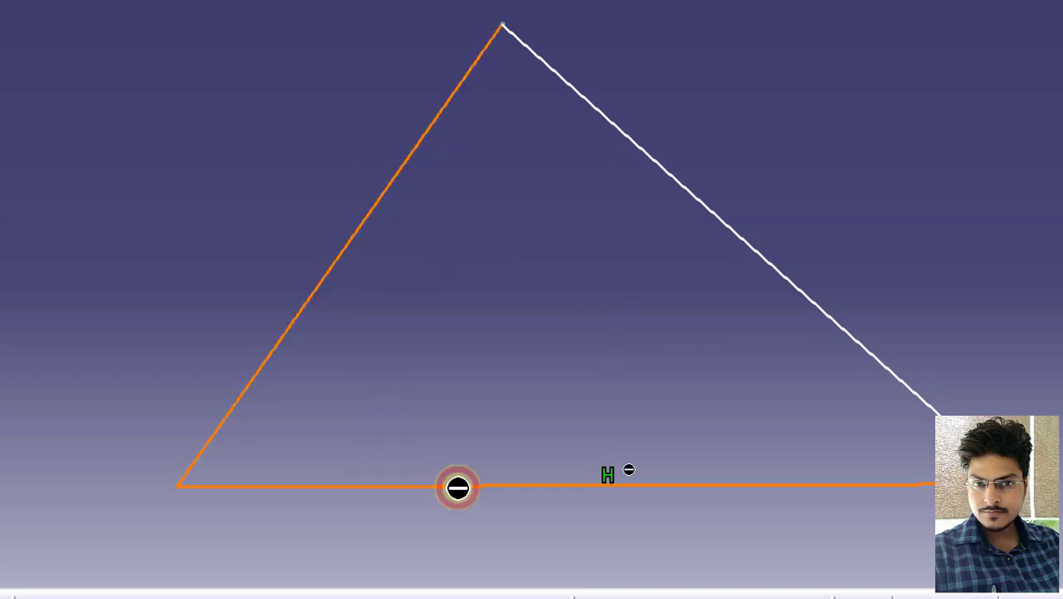
pyautogui.click(684, 198)
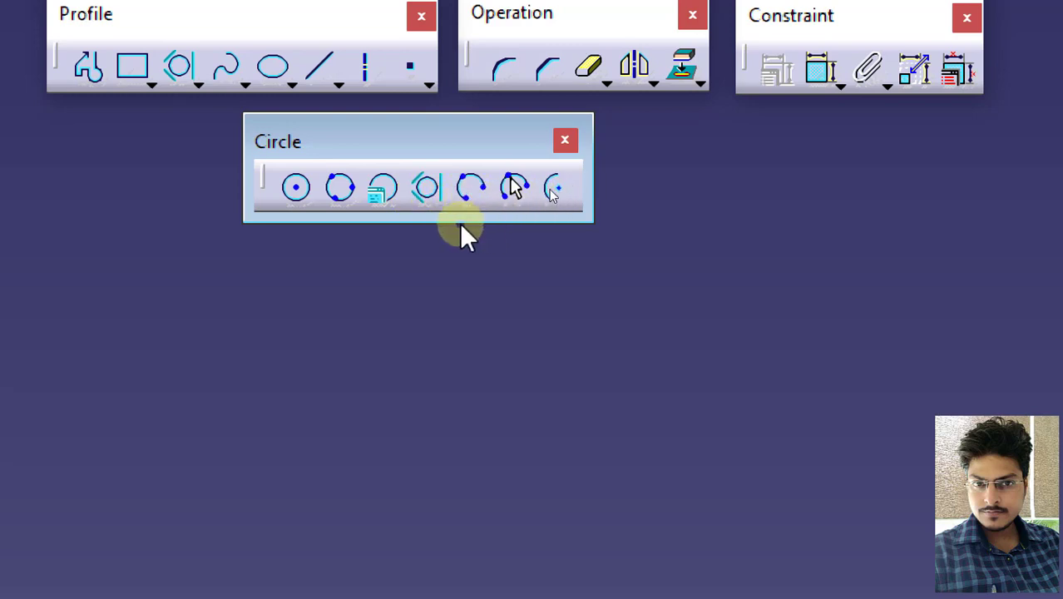
# Put away the floating circle tools and set out the predefined profile tools as a floating palette
pyautogui.click(565, 139)
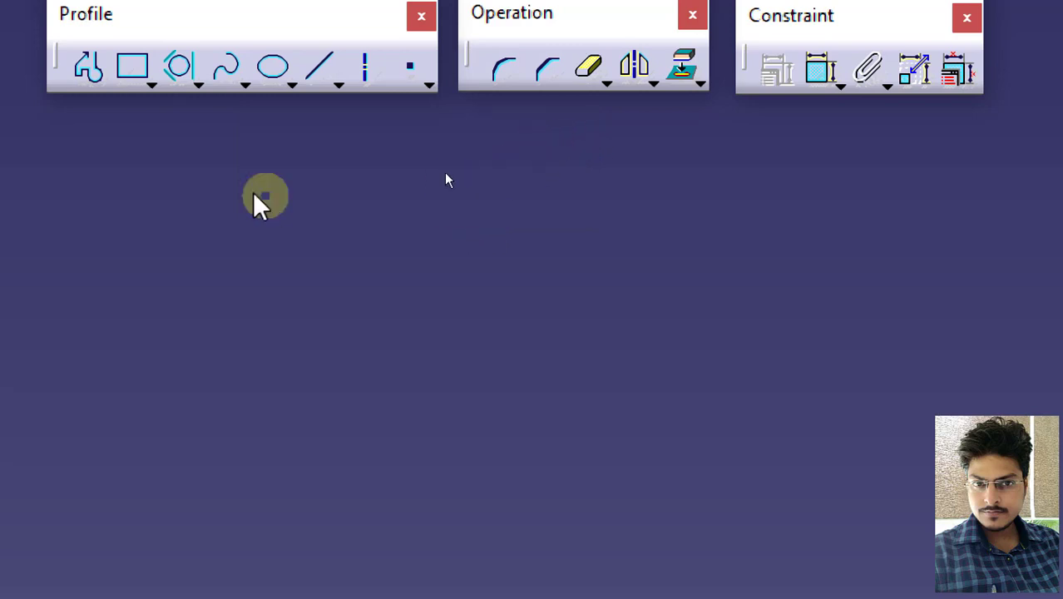
pyautogui.click(152, 83)
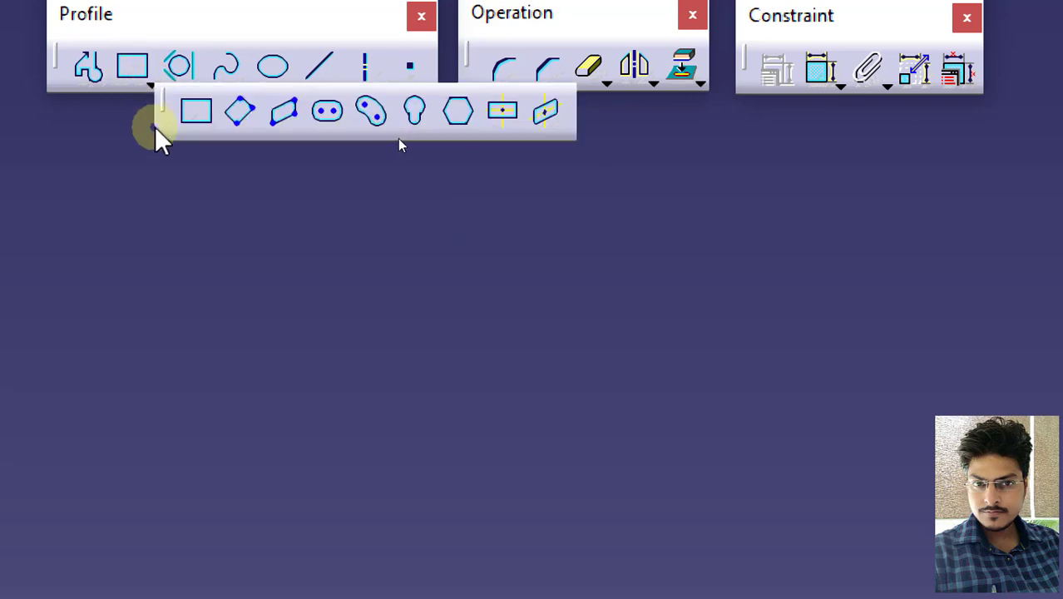
pyautogui.moveTo(163, 109); pyautogui.dragTo(195, 130)
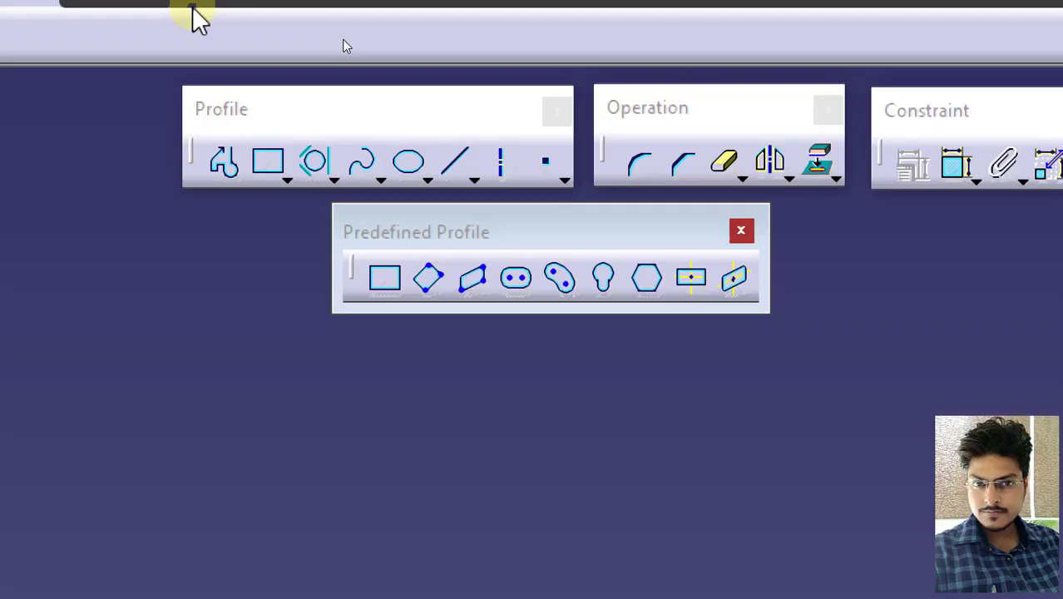
# Draw a rectangle in the sketch with a width of 10 mm and a height of 4 mm
pyautogui.click(385, 283)
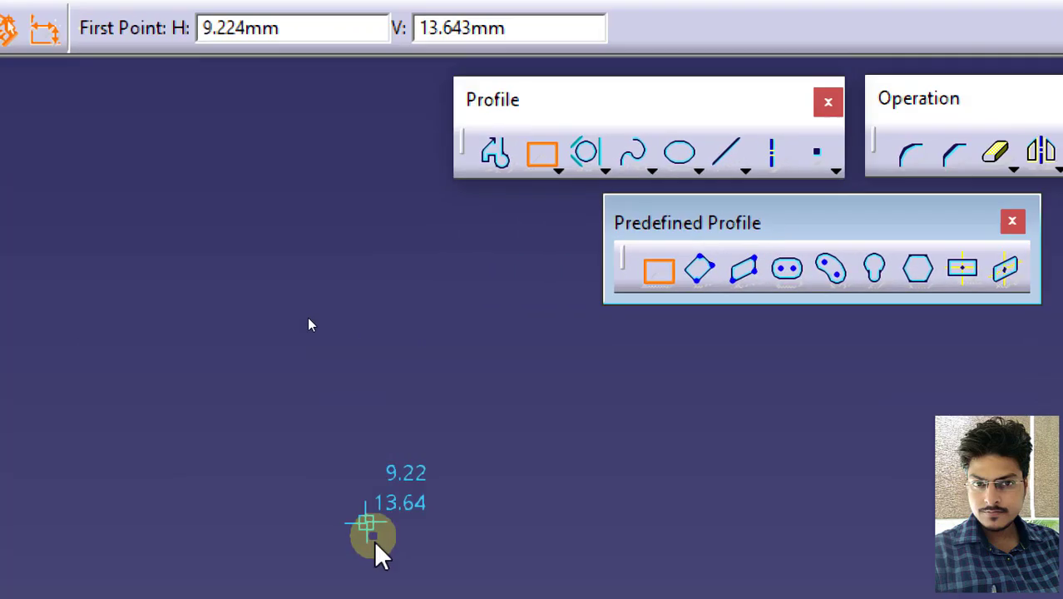
pyautogui.click(469, 410)
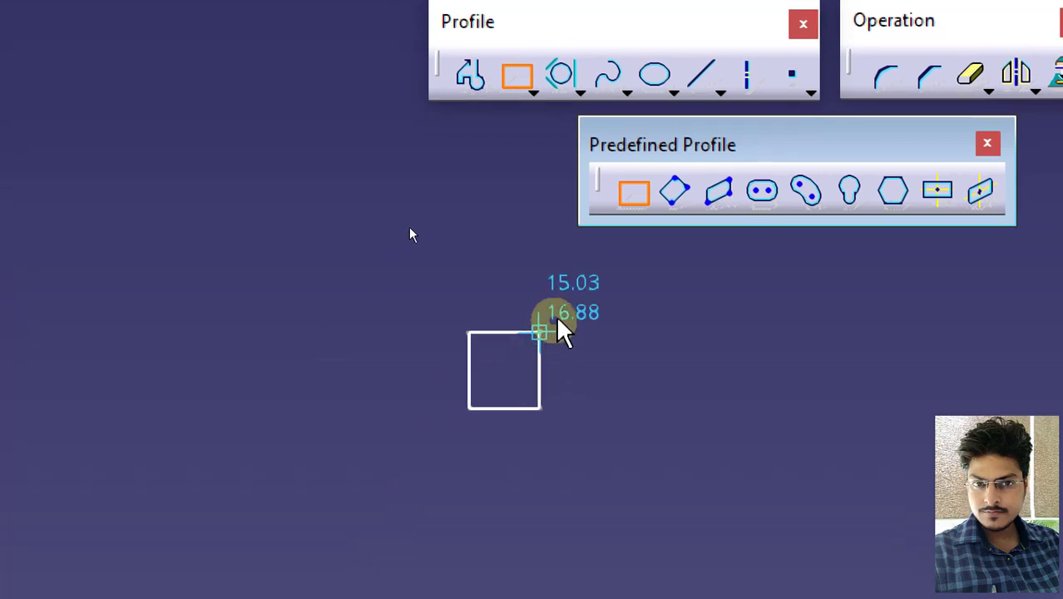
pyautogui.click(472, 408)
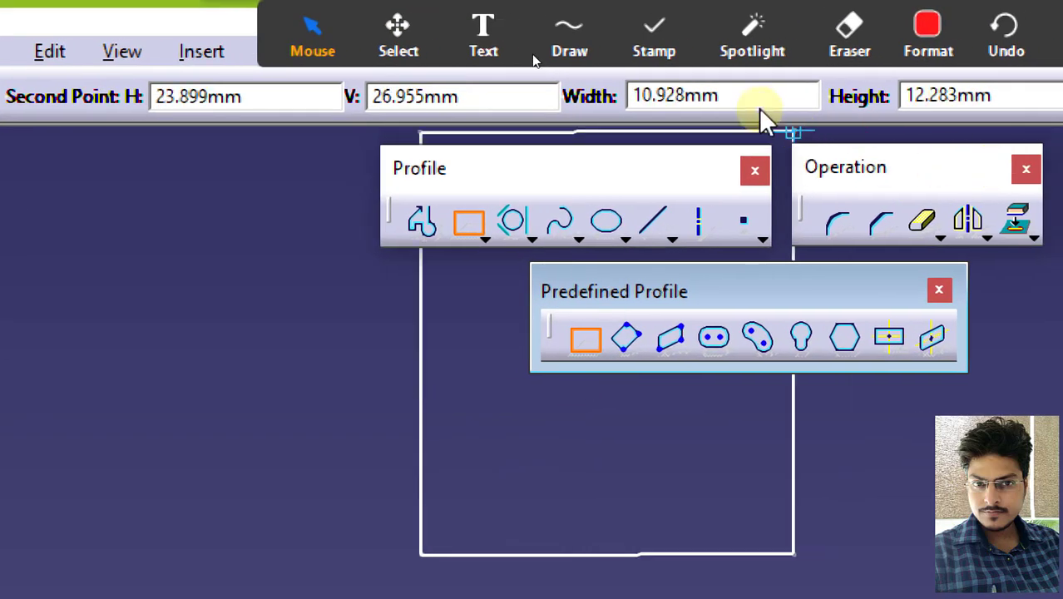
pyautogui.click(746, 101)
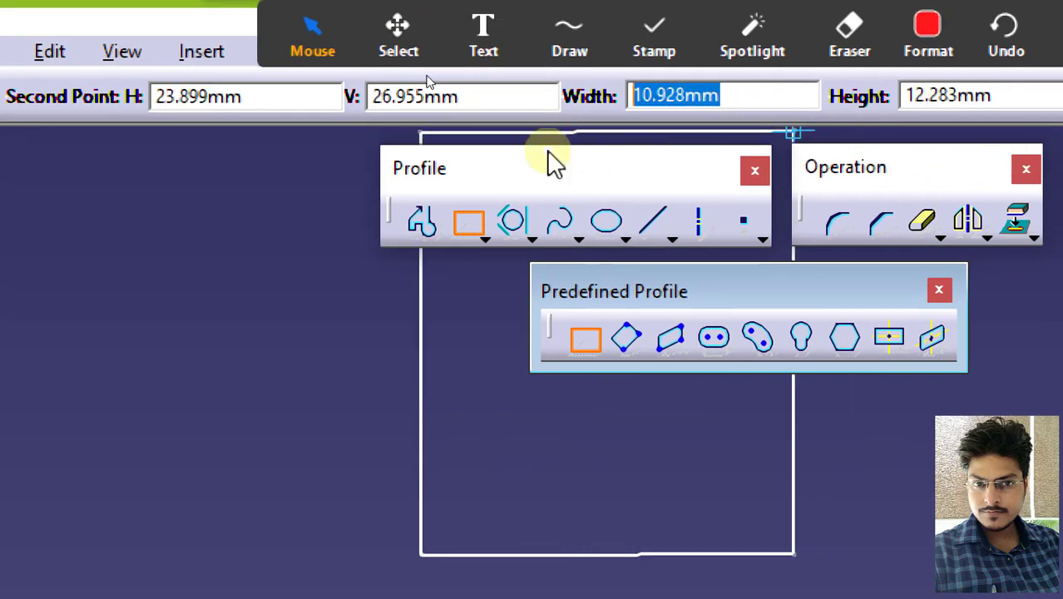
pyautogui.write('1')
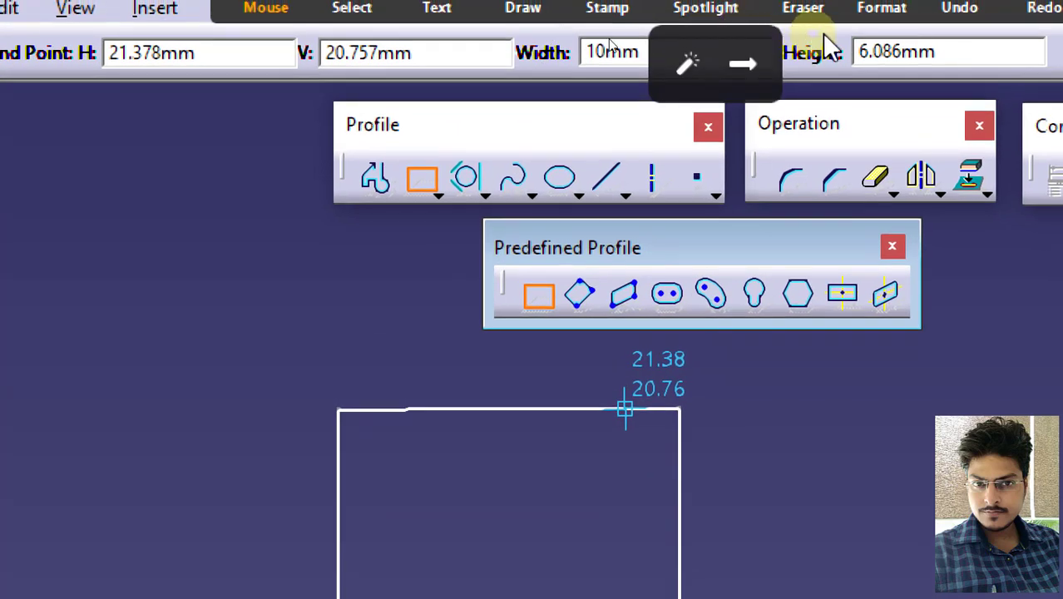
pyautogui.moveTo(951, 50); pyautogui.dragTo(809, 47)
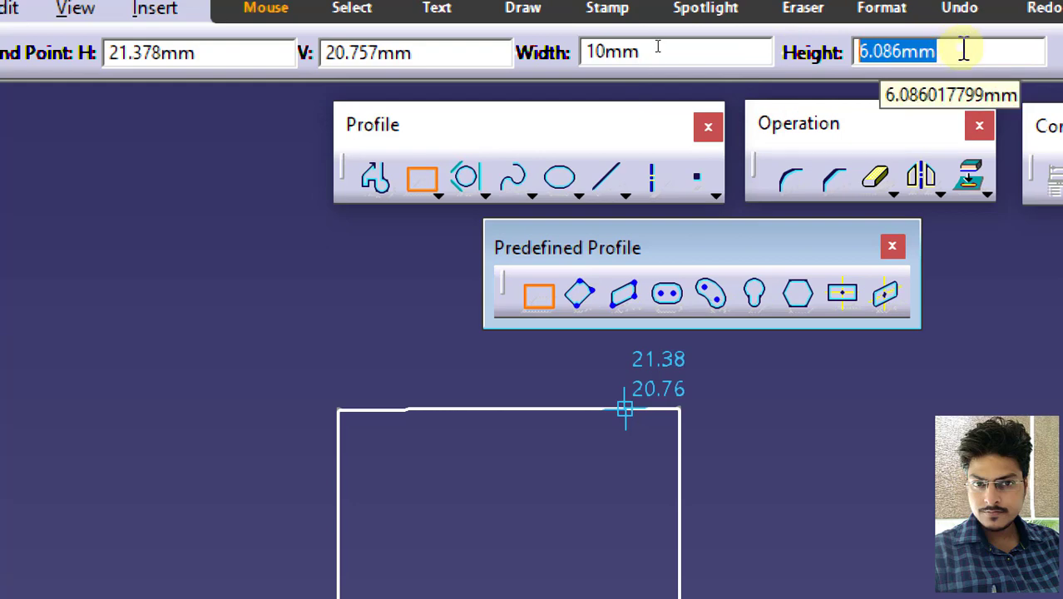
pyautogui.write('4')
pyautogui.press('Return')
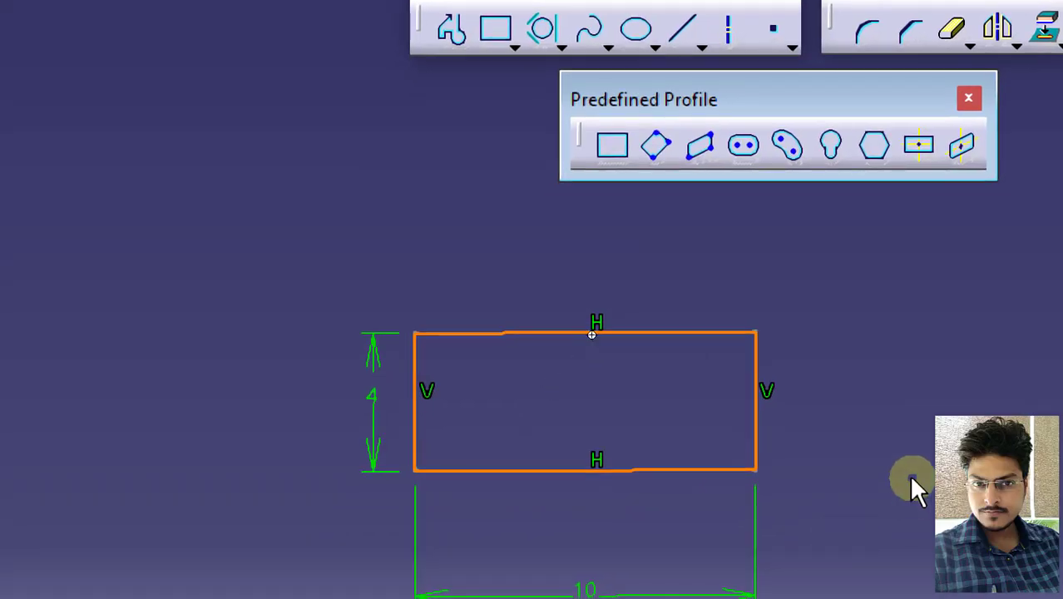
# Start an oriented rectangle in an empty area of the sketch and set its first side's angle to 20 degrees
pyautogui.moveTo(913, 487); pyautogui.dragTo(849, 417, button='middle')
pyautogui.press('ctrl')
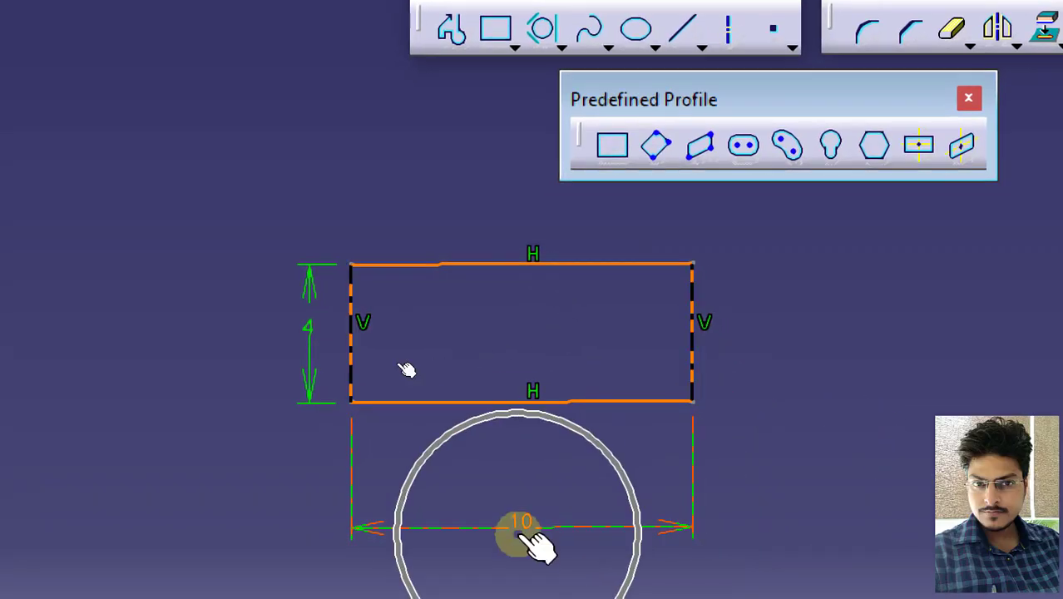
pyautogui.press('ctrl')
pyautogui.press('ctrl')
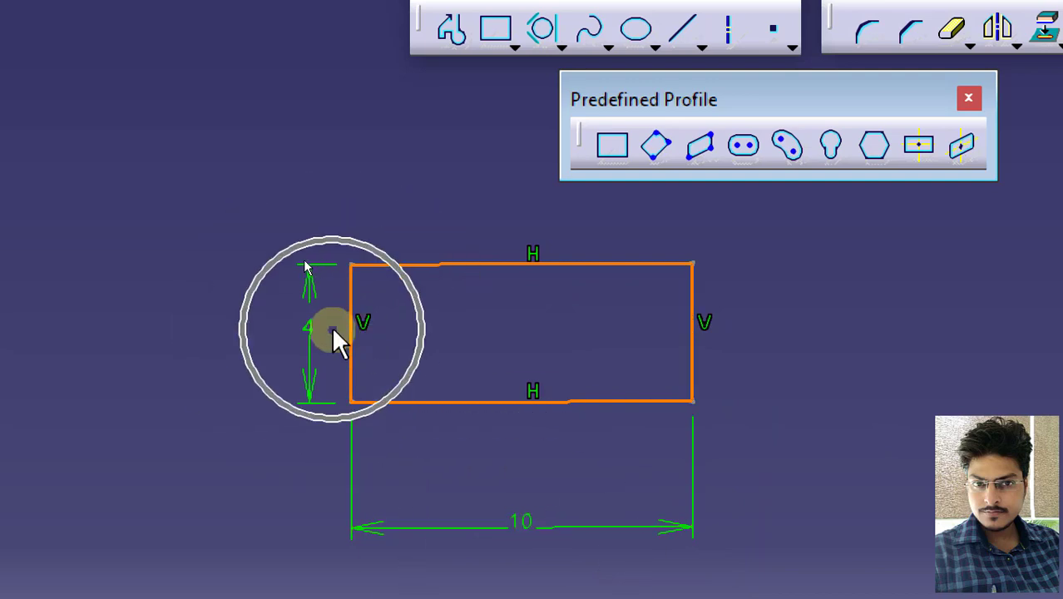
pyautogui.moveTo(674, 384)
pyautogui.mouseDown(button='middle')
pyautogui.moveTo(418, 323)
pyautogui.moveTo(256, 322)
pyautogui.mouseUp(button='middle')
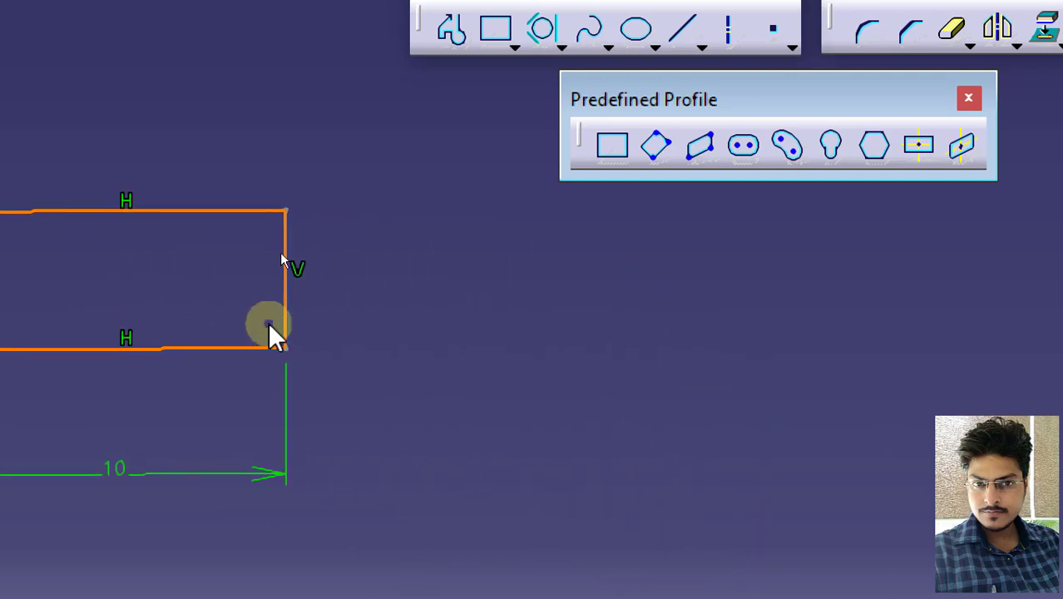
pyautogui.moveTo(411, 302); pyautogui.dragTo(342, 332, button='middle')
pyautogui.press('ctrl')
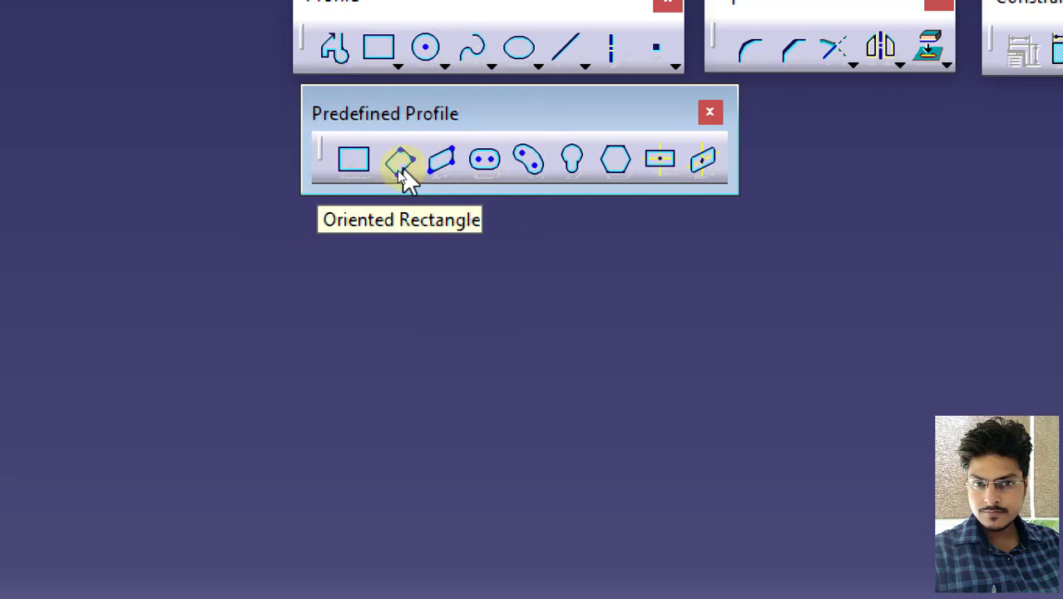
pyautogui.click(401, 173)
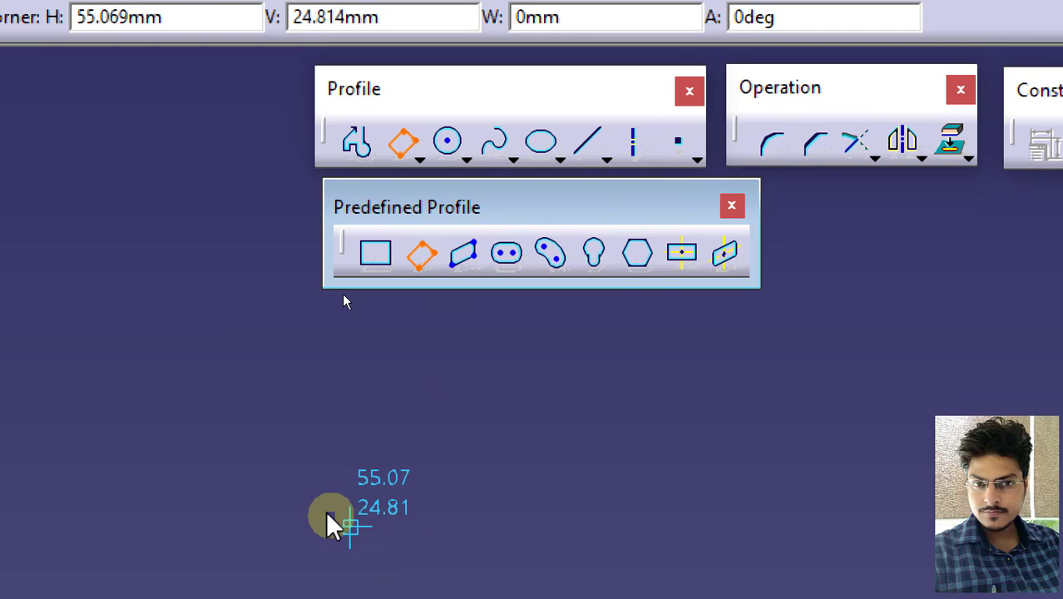
pyautogui.click(250, 572)
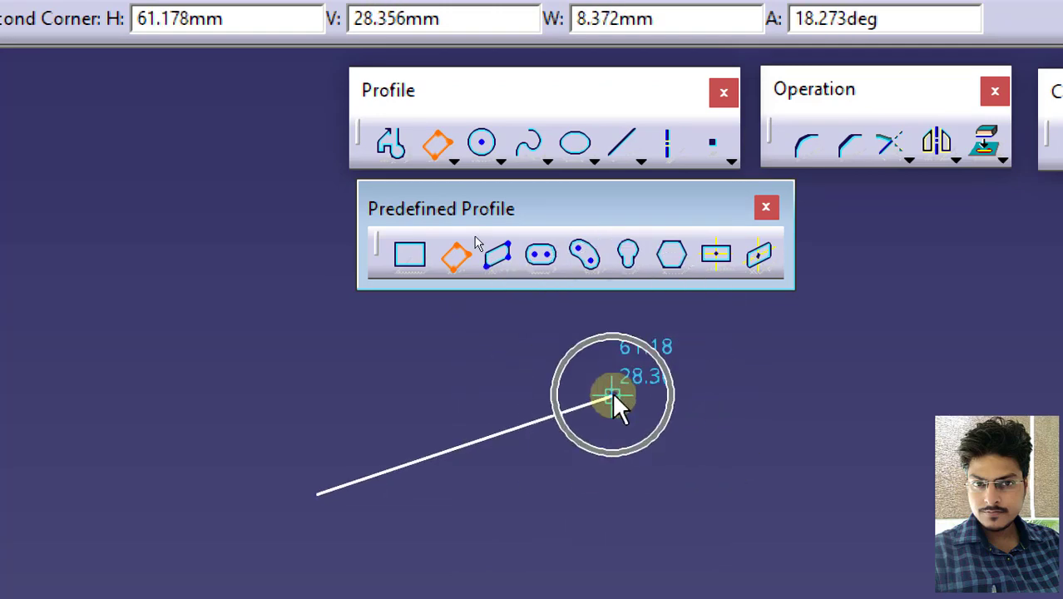
pyautogui.click(889, 20)
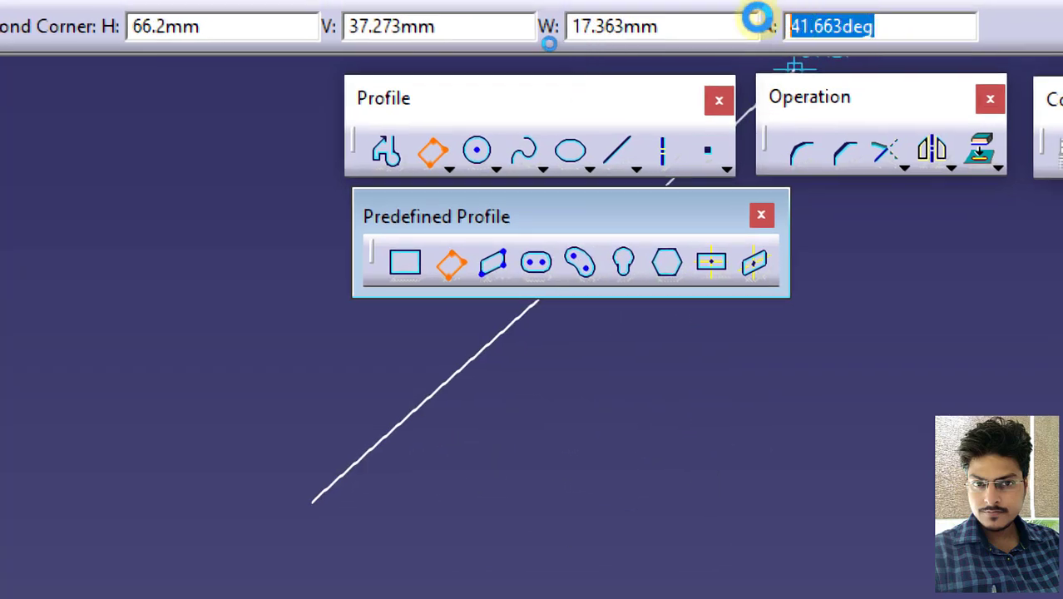
pyautogui.moveTo(894, 22); pyautogui.dragTo(737, 17)
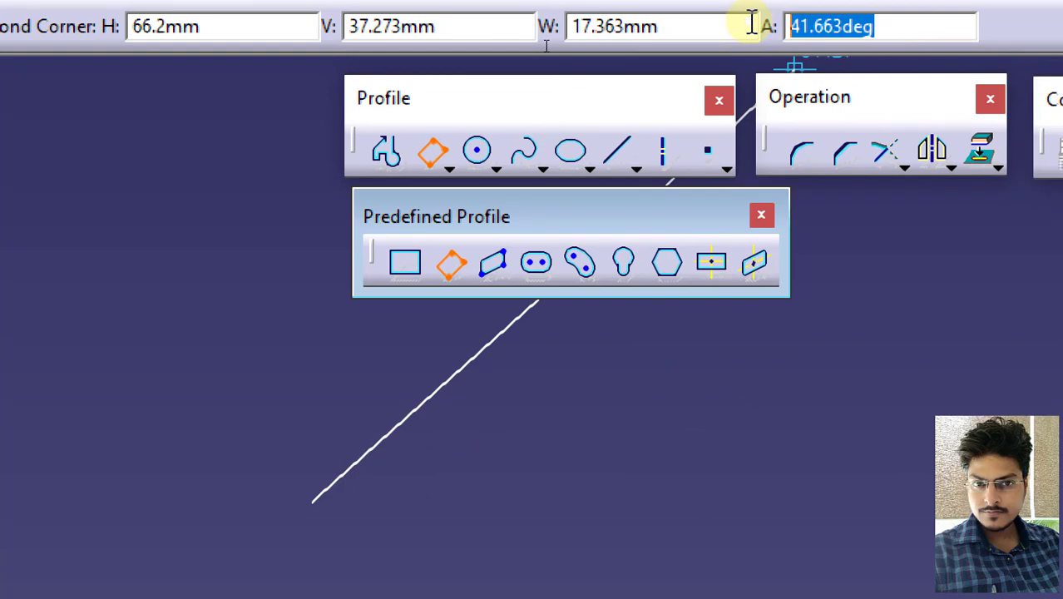
pyautogui.write('20')
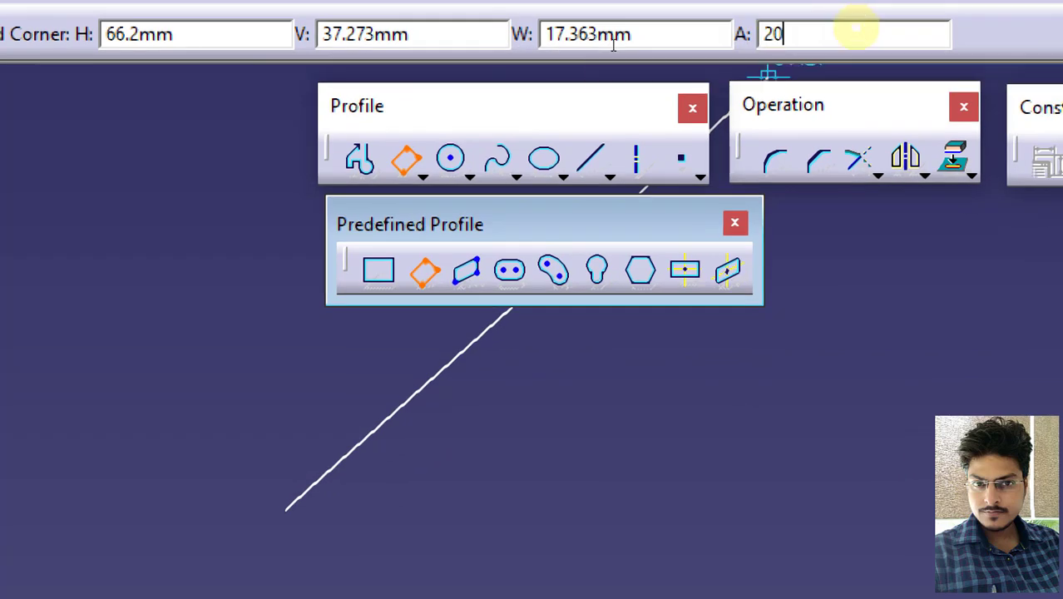
pyautogui.press('Return')
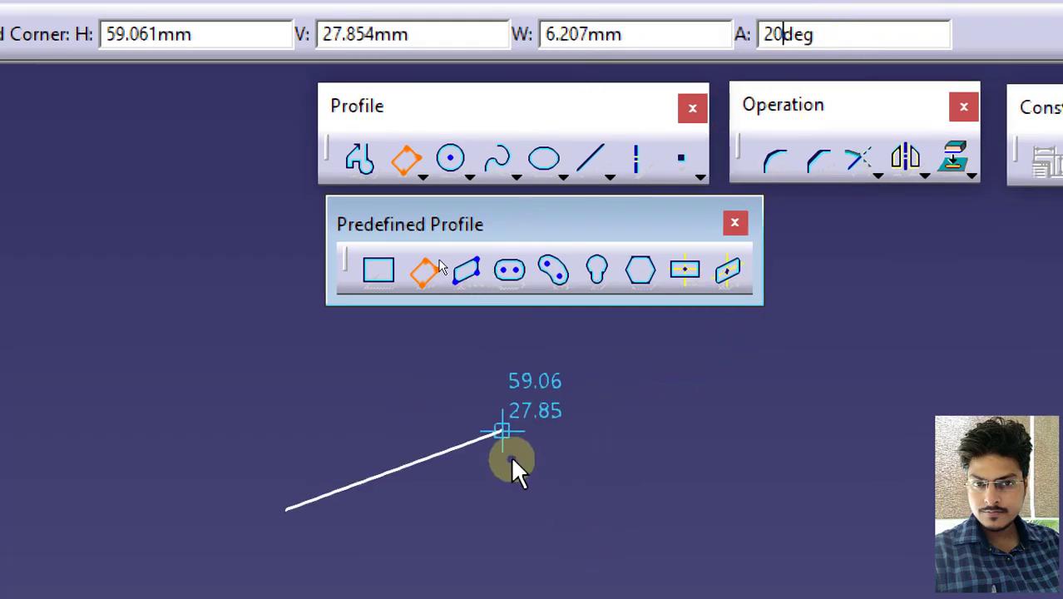
# Complete the oriented rectangle with a width of 10 mm and a height of 4 mm
pyautogui.moveTo(510, 461); pyautogui.dragTo(537, 535, button='middle')
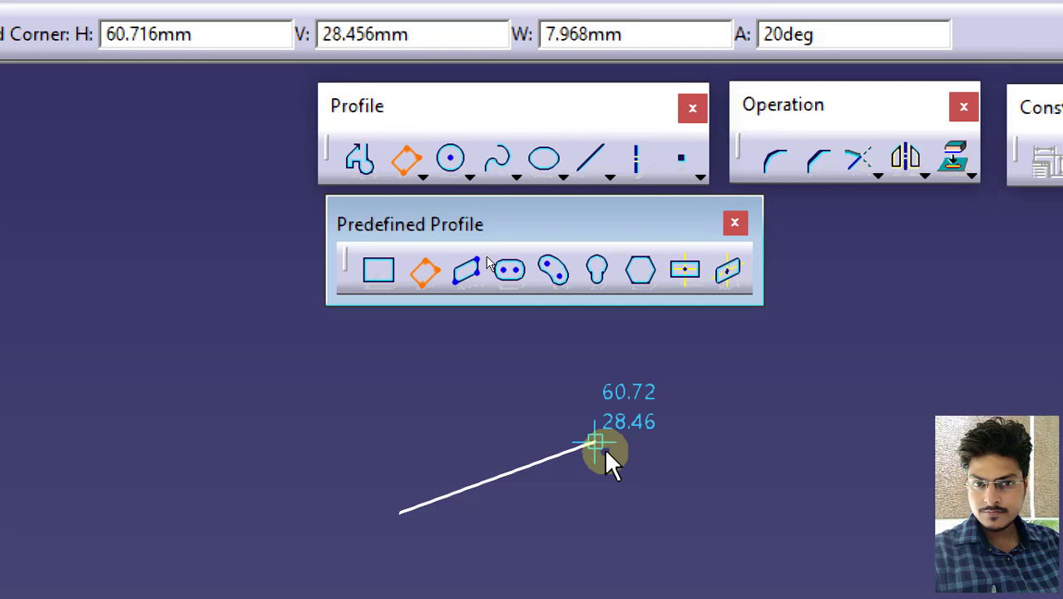
pyautogui.press('ctrl')
pyautogui.press('ctrl')
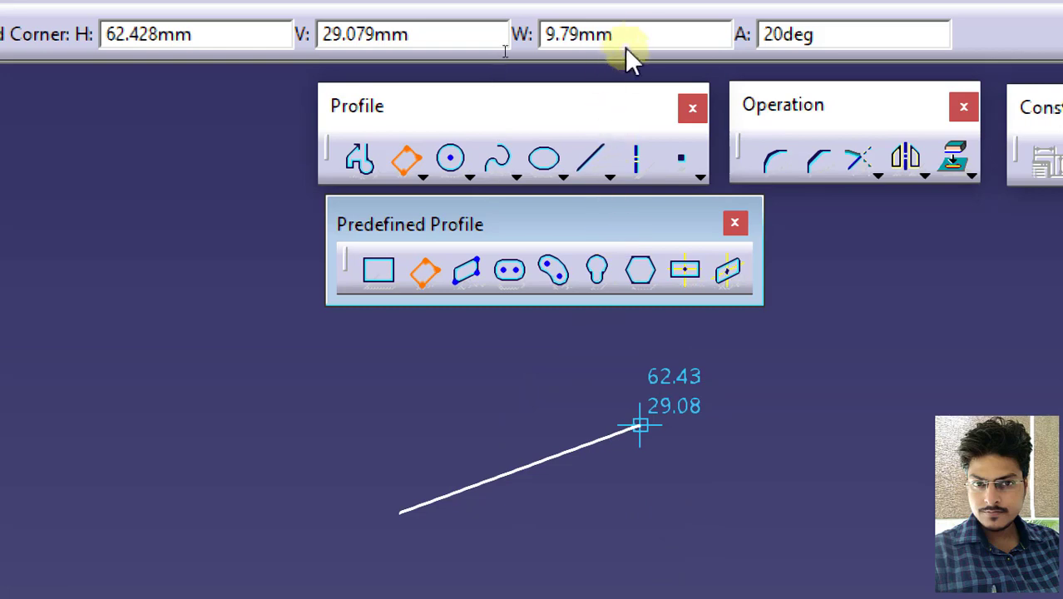
pyautogui.moveTo(620, 37); pyautogui.dragTo(504, 40)
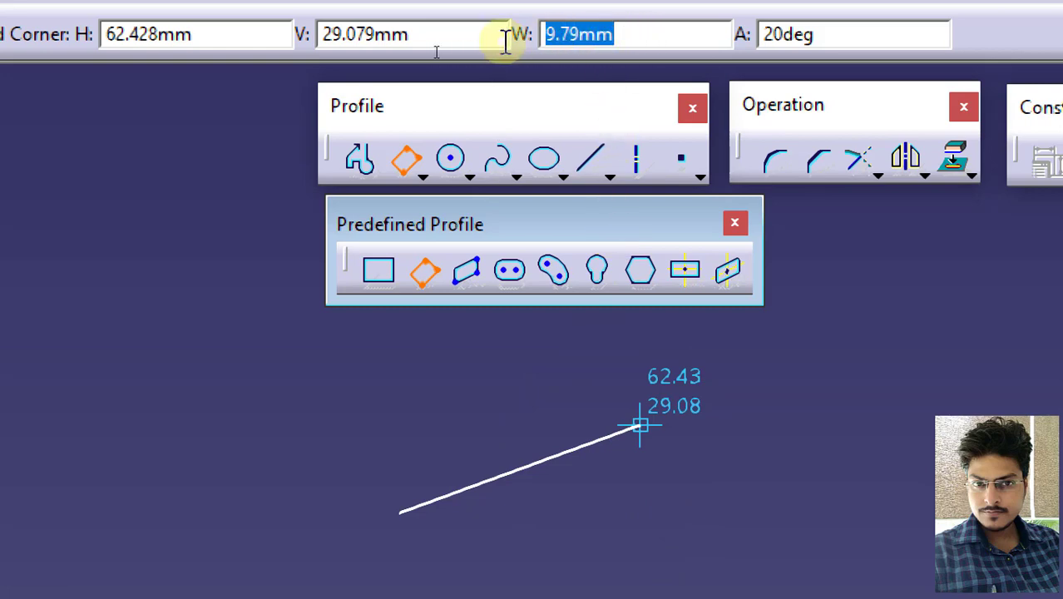
pyautogui.write('10')
pyautogui.press('Return')
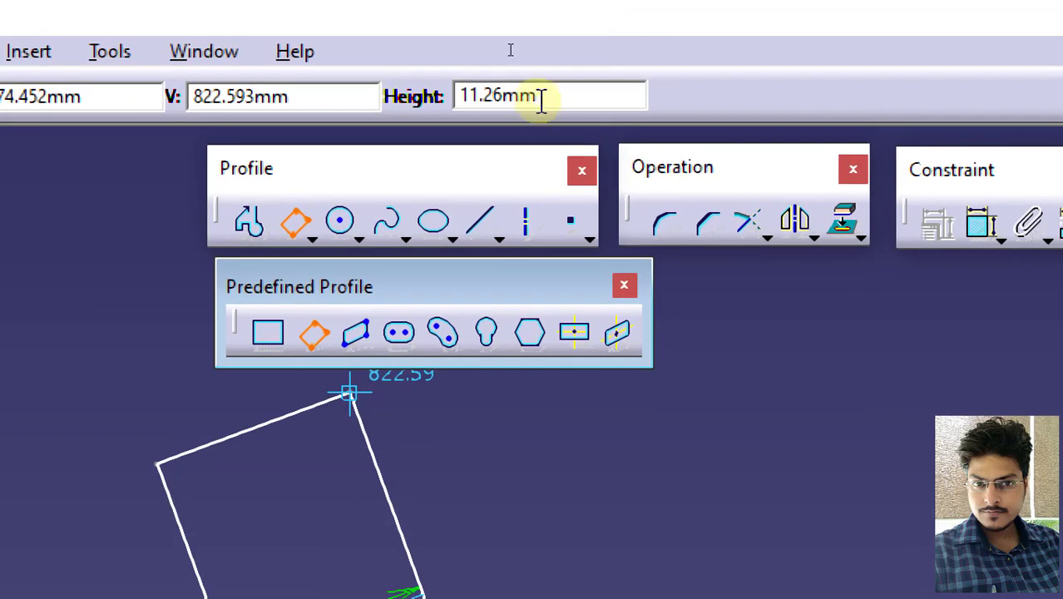
pyautogui.moveTo(542, 101); pyautogui.dragTo(347, 115)
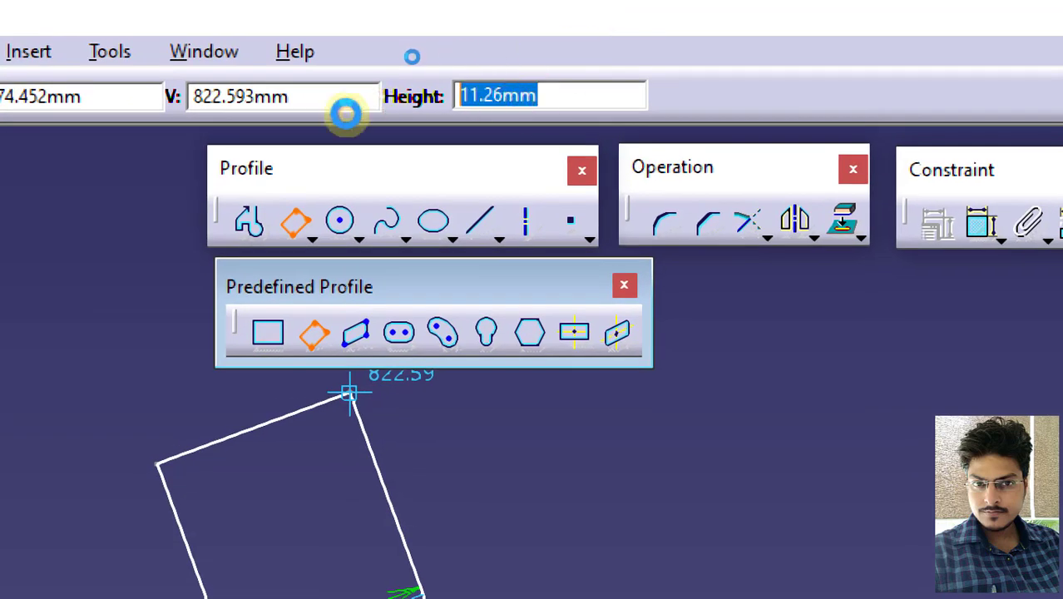
pyautogui.write('4')
pyautogui.press('Return')
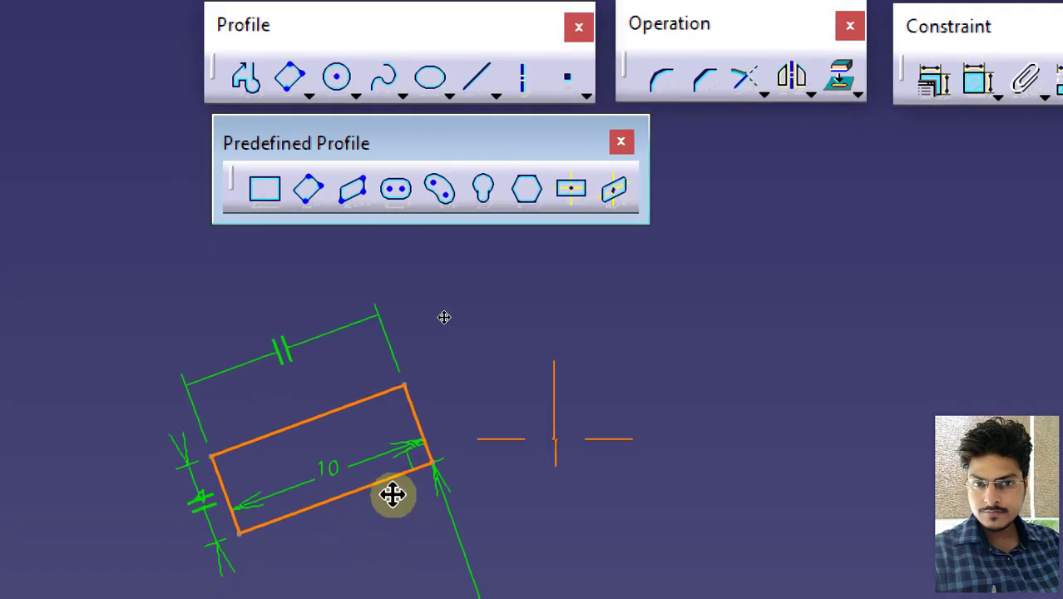
# Start a parallelogram beside the oriented rectangle by placing the two corners of its horizontal base
pyautogui.moveTo(392, 495)
pyautogui.mouseDown(button='middle')
pyautogui.moveTo(434, 474)
pyautogui.moveTo(439, 441)
pyautogui.moveTo(289, 332)
pyautogui.mouseUp(button='middle')
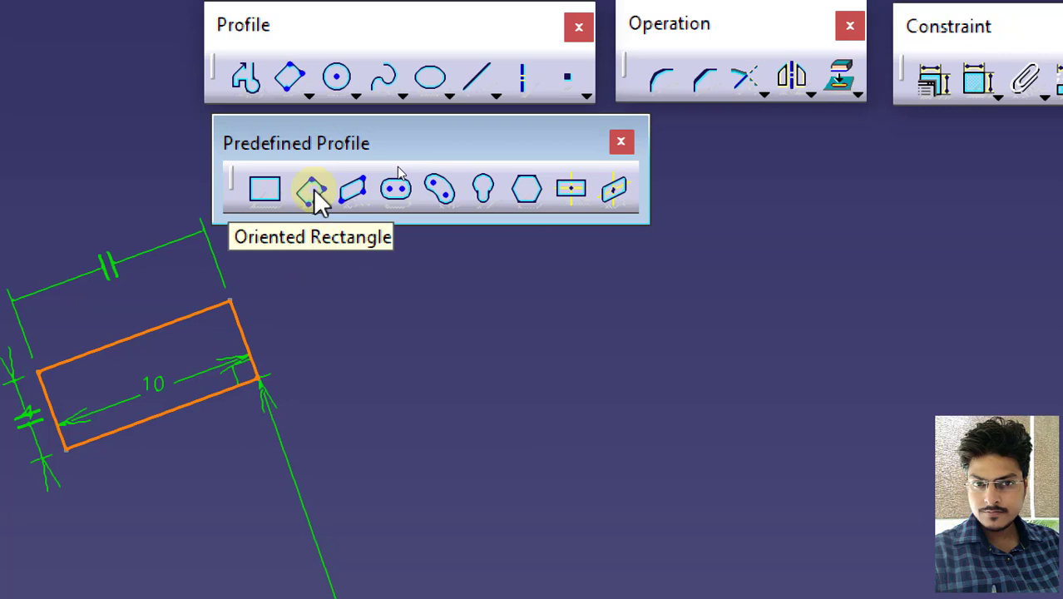
pyautogui.moveTo(384, 356)
pyautogui.mouseDown(button='middle')
pyautogui.moveTo(245, 344)
pyautogui.moveTo(261, 261)
pyautogui.mouseUp(button='middle')
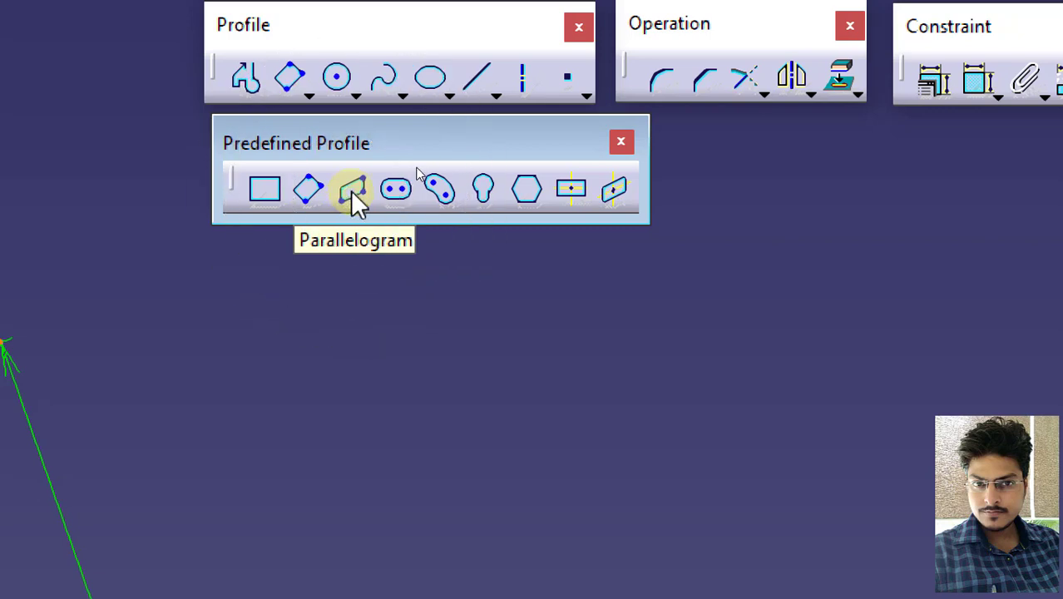
pyautogui.click(351, 191)
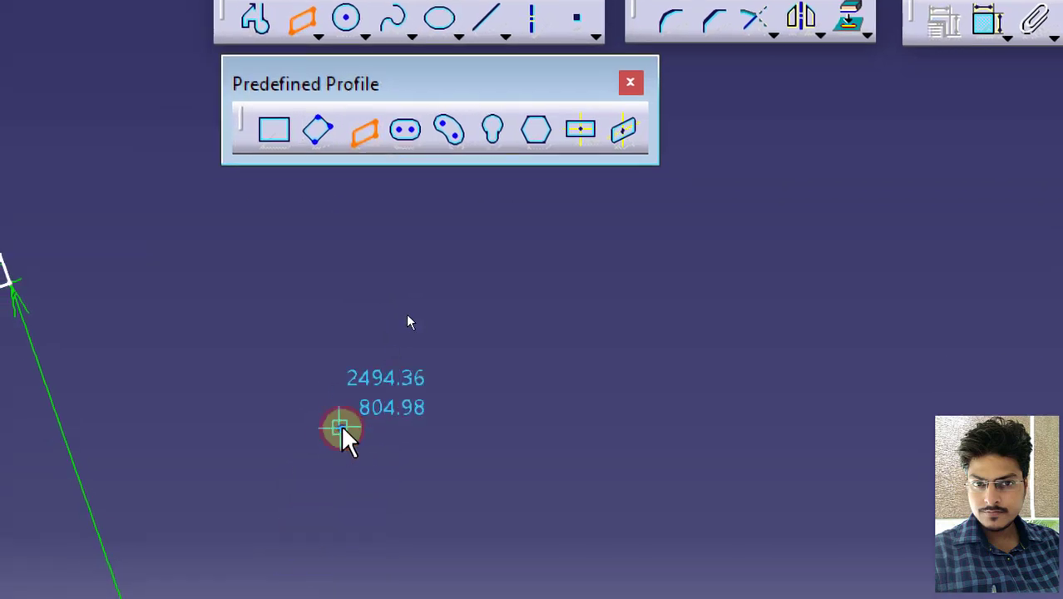
pyautogui.click(331, 485)
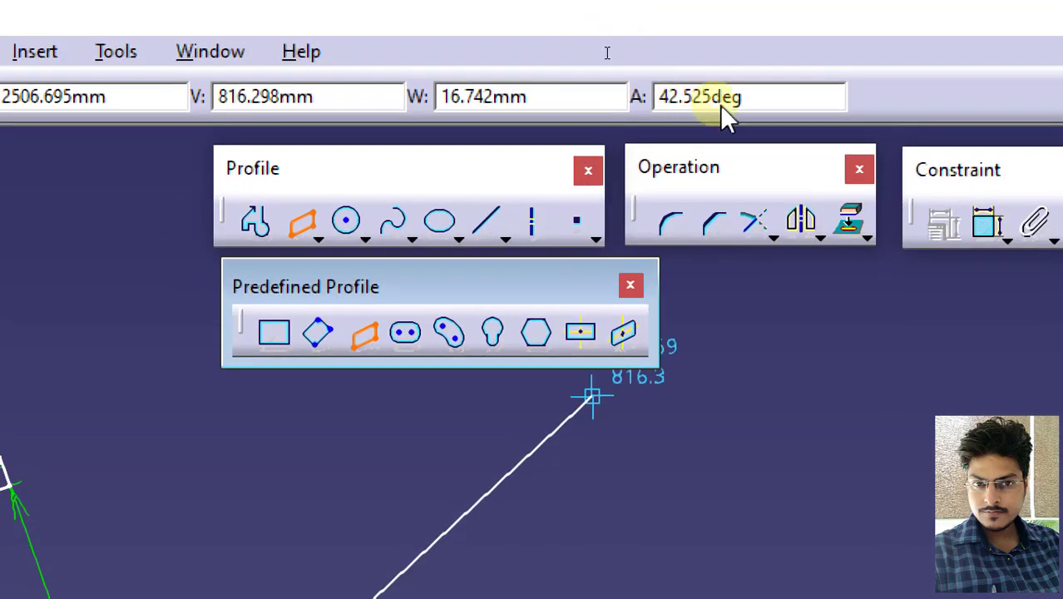
pyautogui.moveTo(748, 101); pyautogui.dragTo(603, 90)
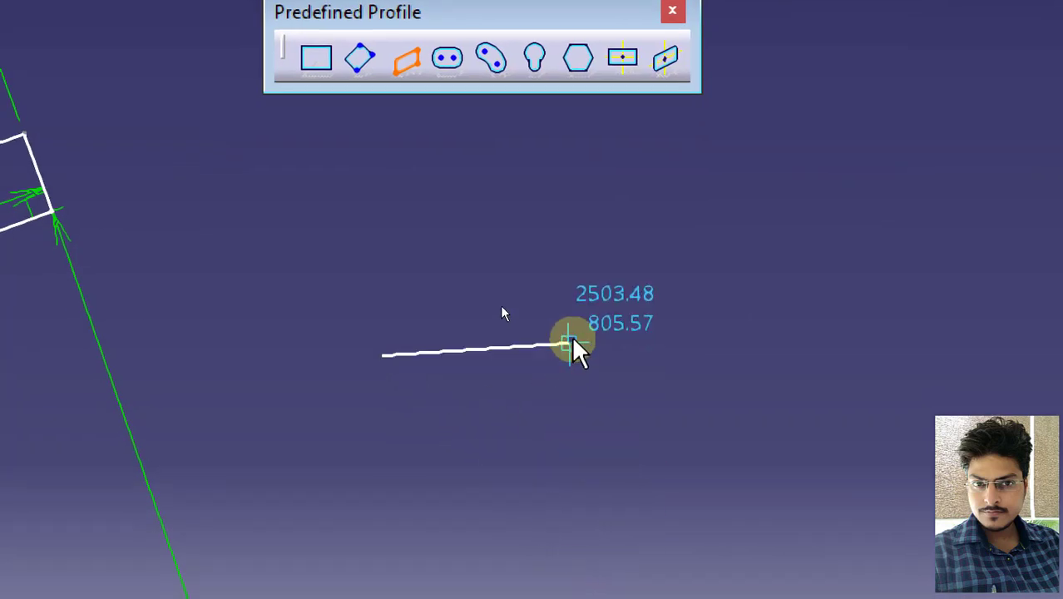
pyautogui.click(590, 354)
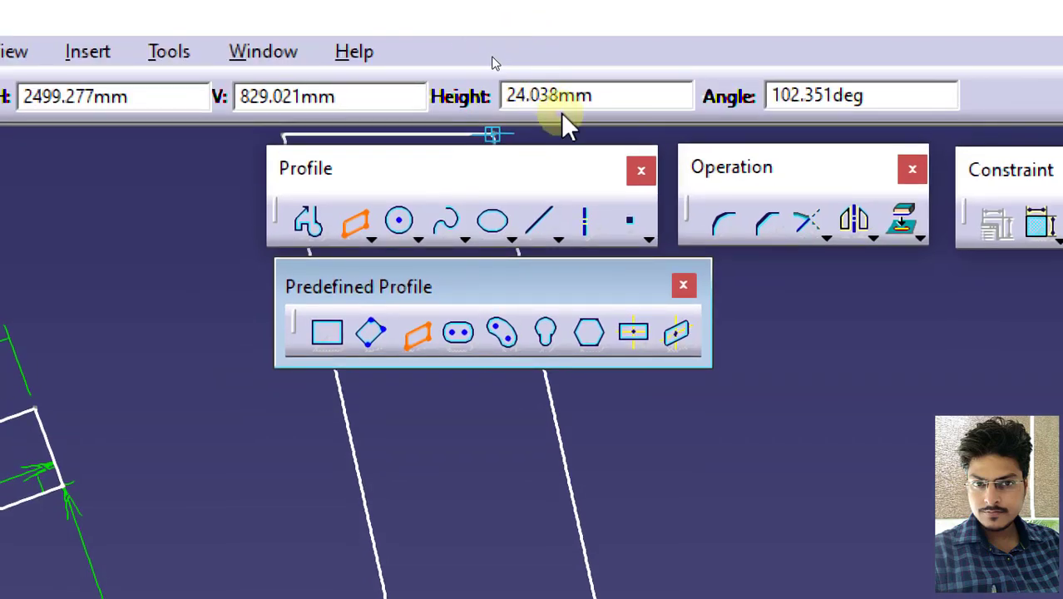
# Complete the parallelogram with a height of 5 mm and an angle of 80 degrees
pyautogui.click(623, 98)
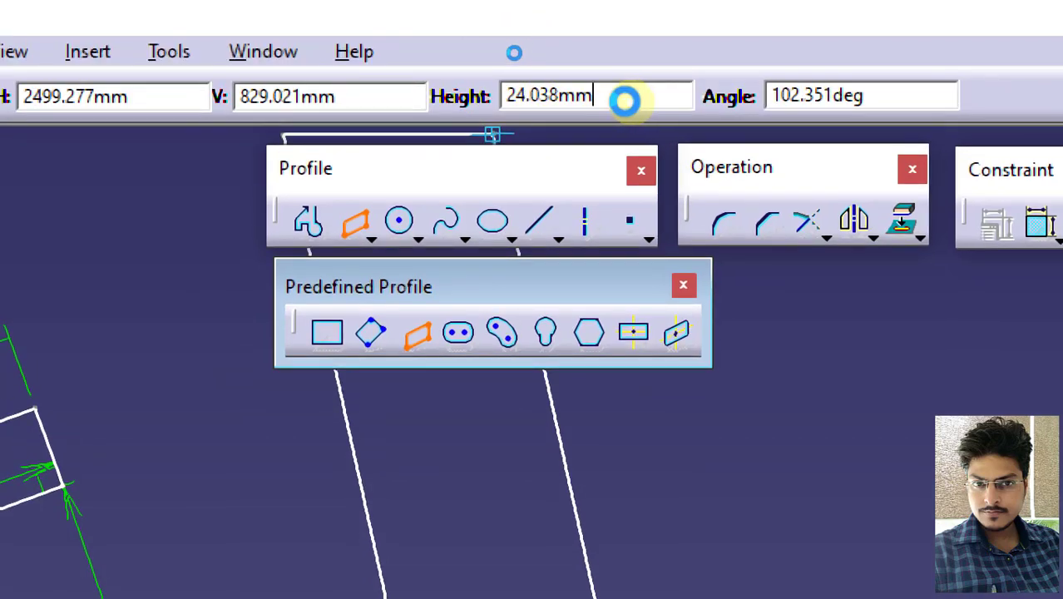
pyautogui.write('5')
pyautogui.click(434, 115)
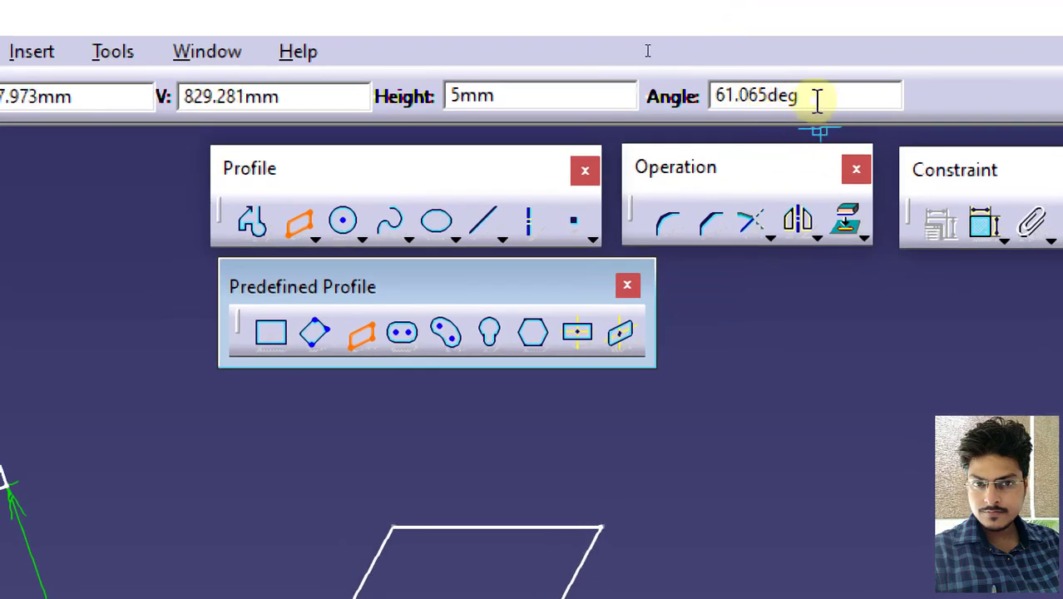
pyautogui.moveTo(810, 98); pyautogui.dragTo(601, 105)
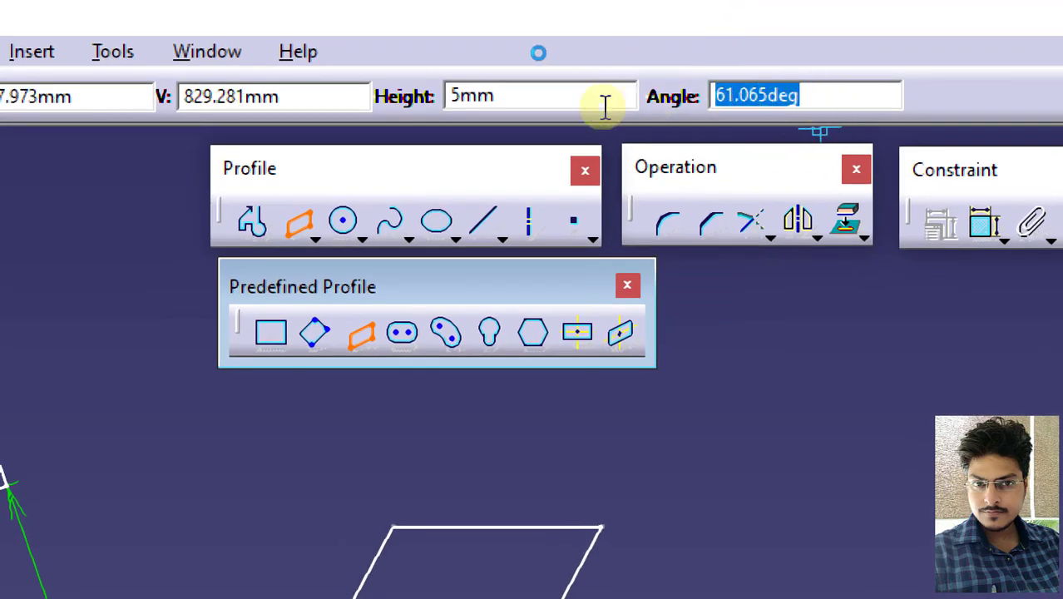
pyautogui.write('8')
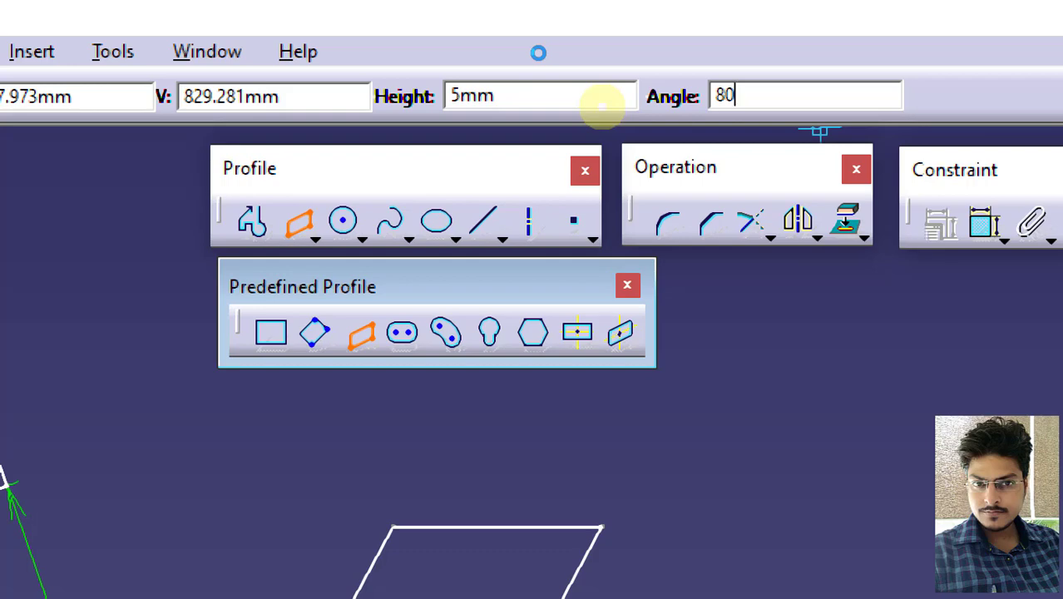
pyautogui.write('0')
pyautogui.press('Return')
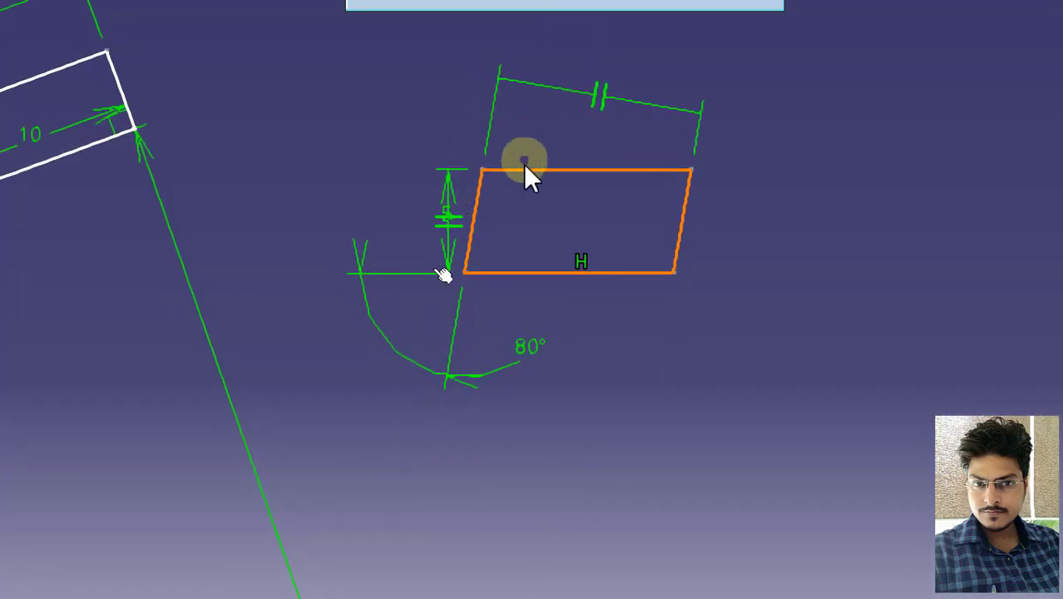
# Draw a horizontal line about 26 mm long in an empty area of the sketch
pyautogui.click(495, 247)
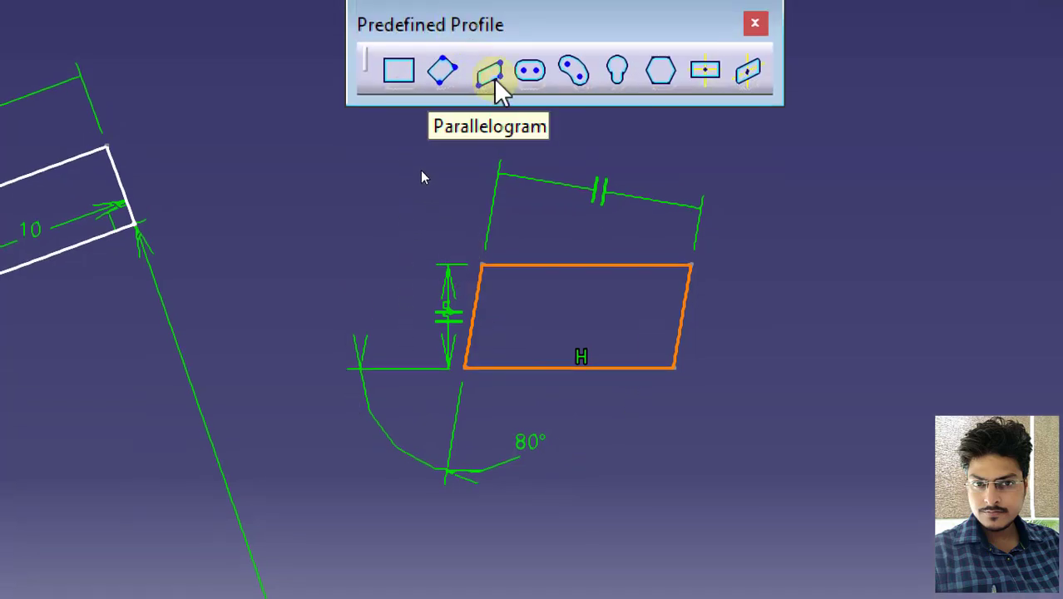
pyautogui.click(493, 77)
pyautogui.click(676, 268)
pyautogui.click(347, 98)
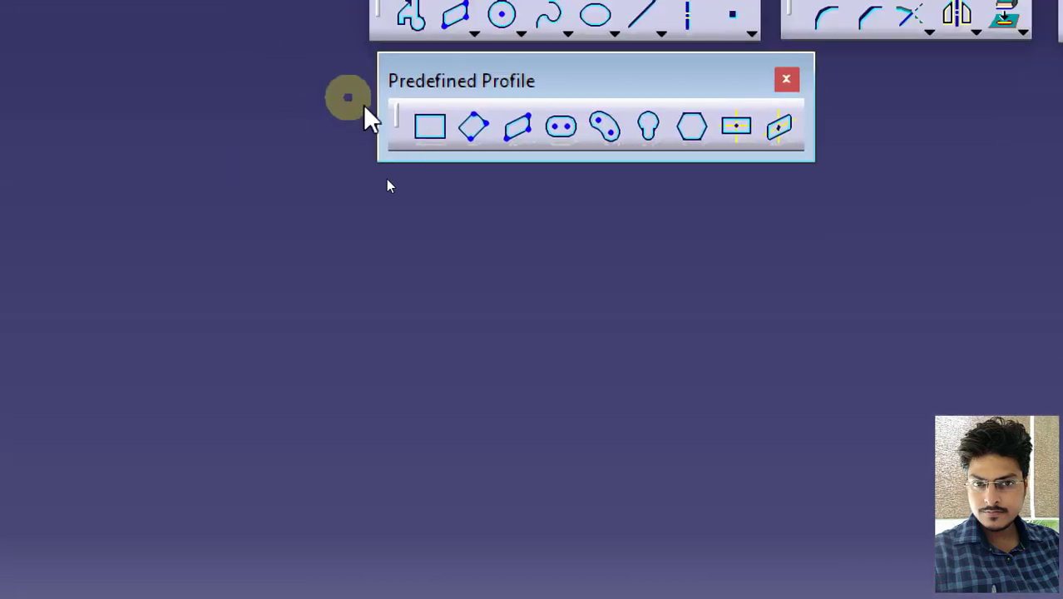
pyautogui.click(563, 131)
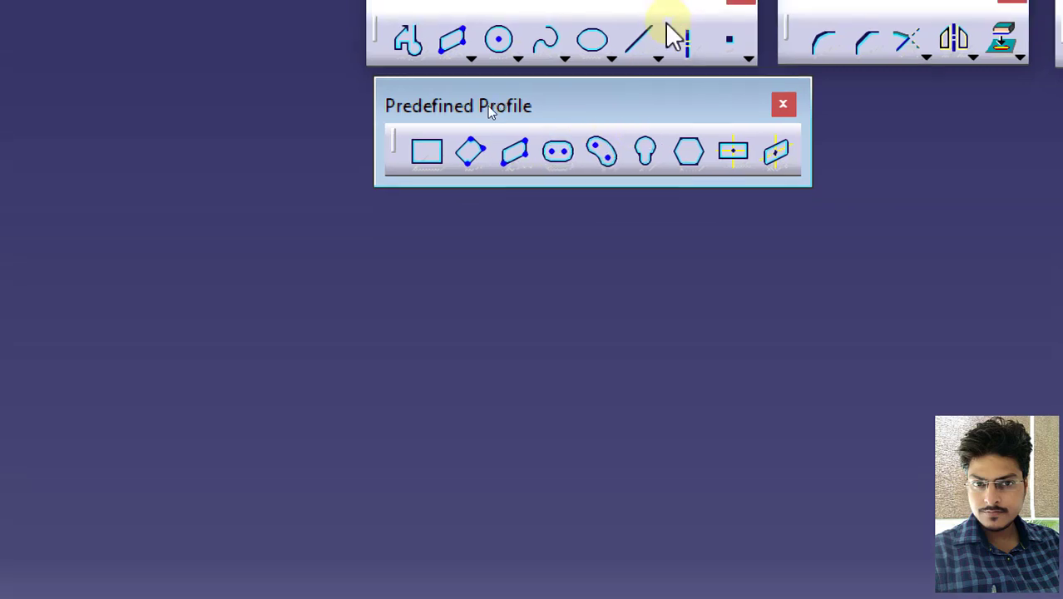
pyautogui.click(641, 17)
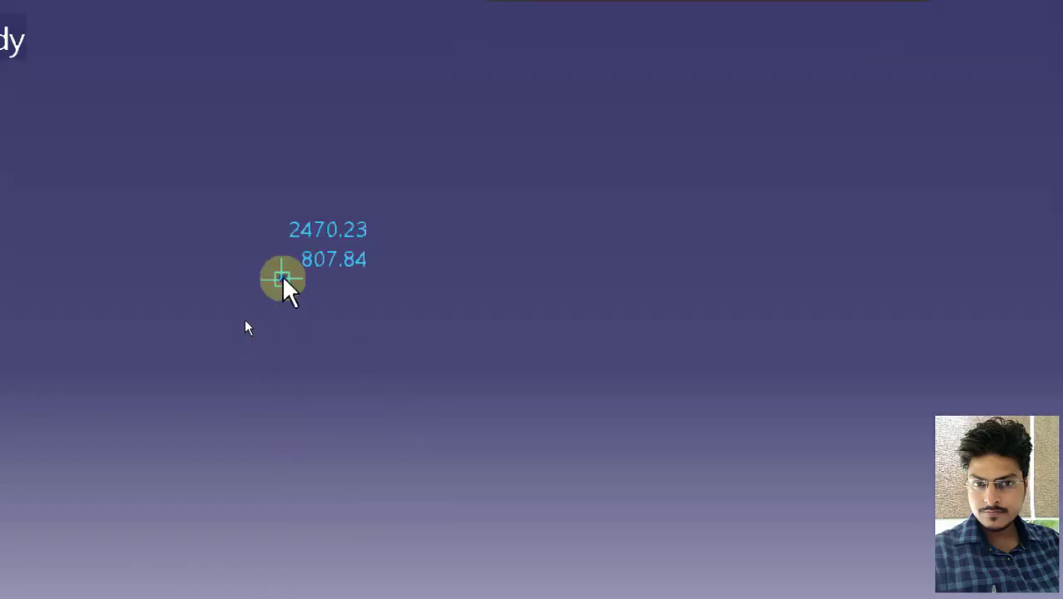
pyautogui.click(305, 248)
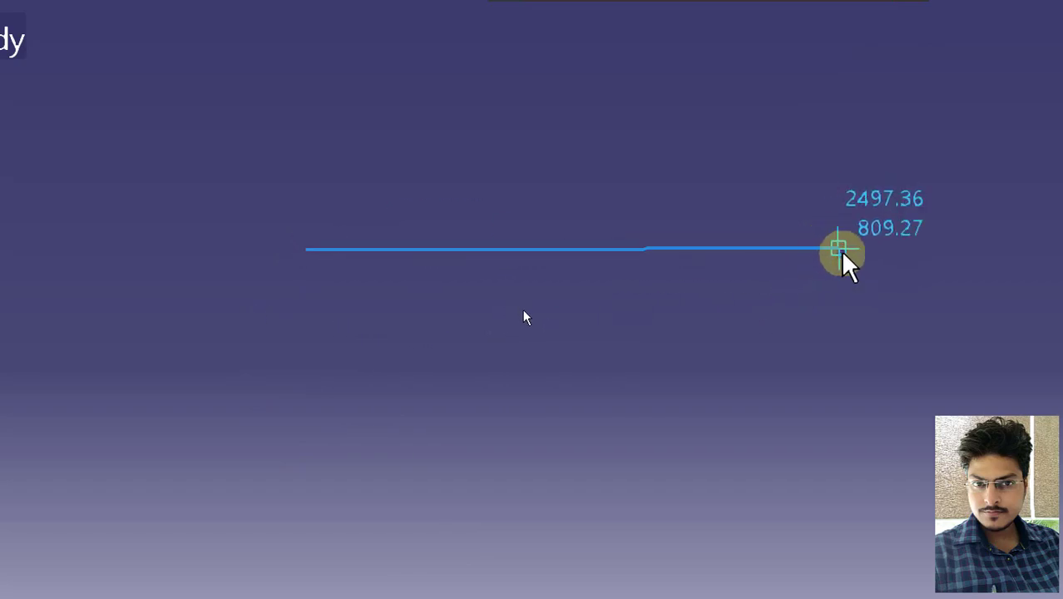
pyautogui.click(842, 248)
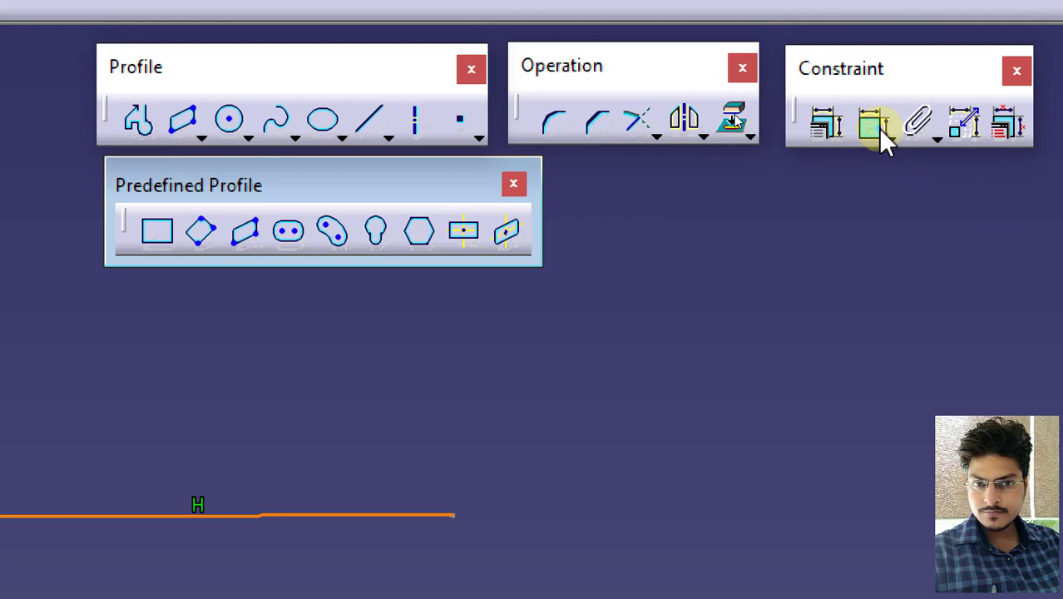
# Dimension the horizontal line's length and place the dimension above the line
pyautogui.click(877, 128)
pyautogui.click(308, 515)
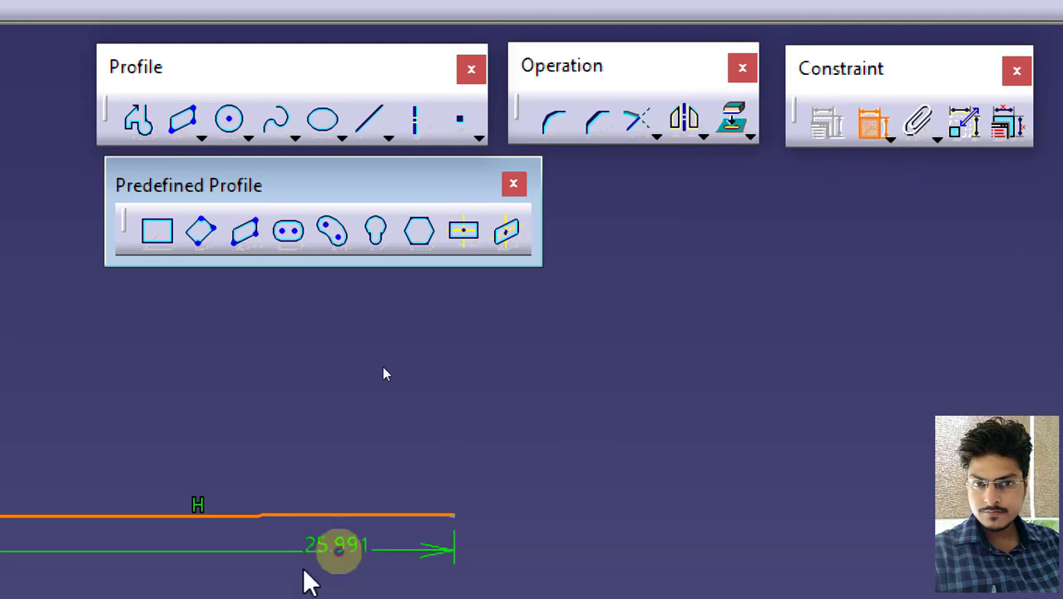
pyautogui.click(206, 431)
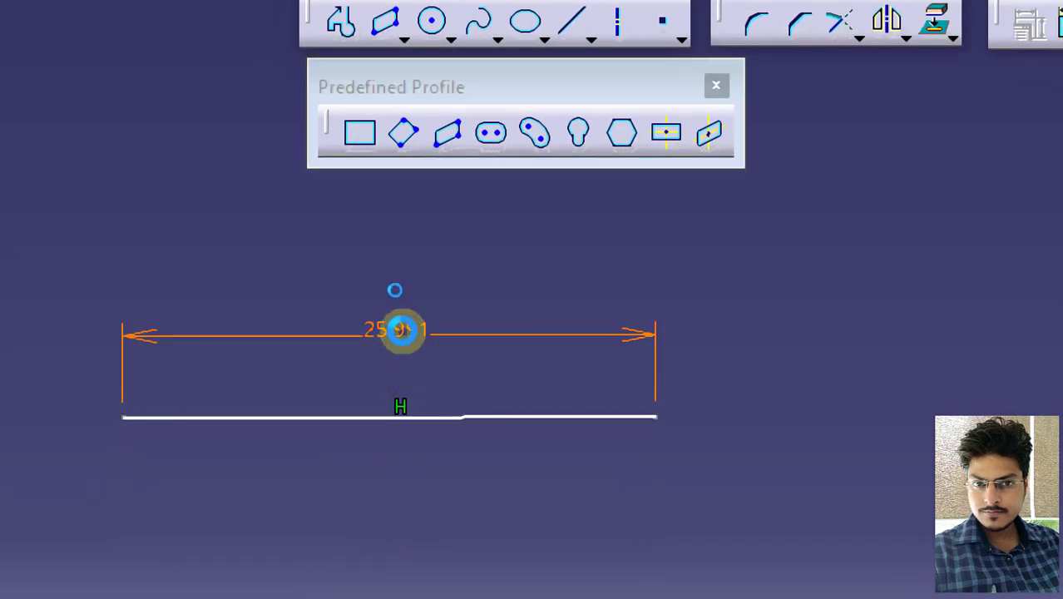
# Set the horizontal line's length dimension to 10 mm
pyautogui.click(414, 446)
pyautogui.doubleClick(398, 329)
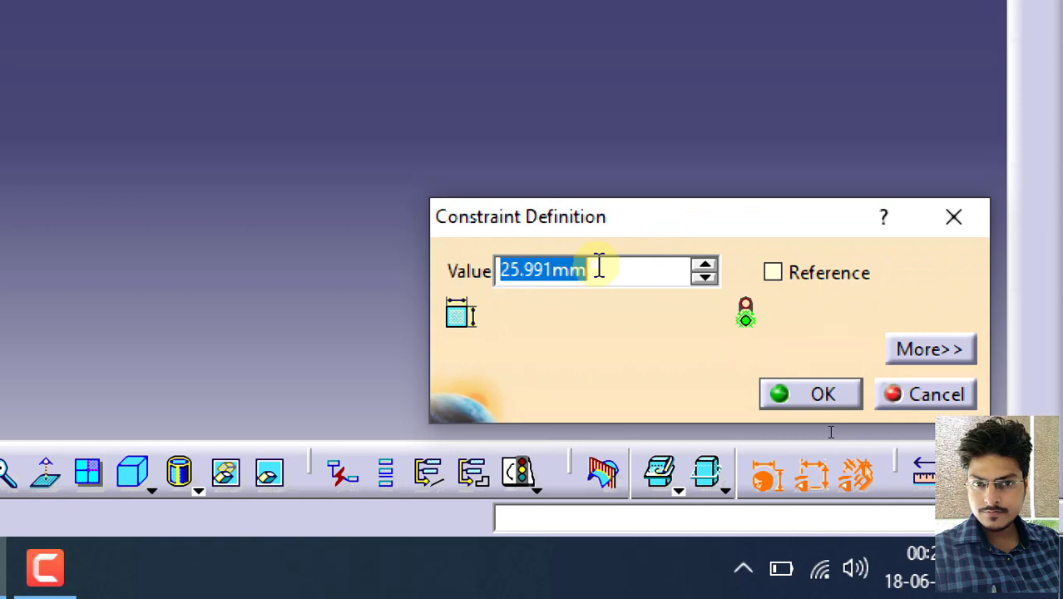
pyautogui.write('10')
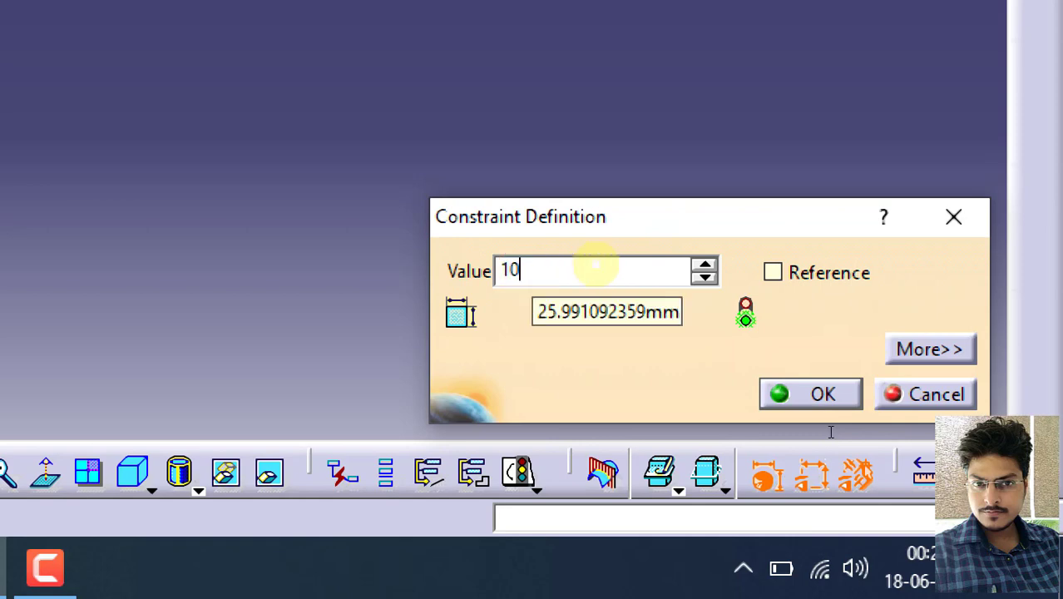
pyautogui.press('Return')
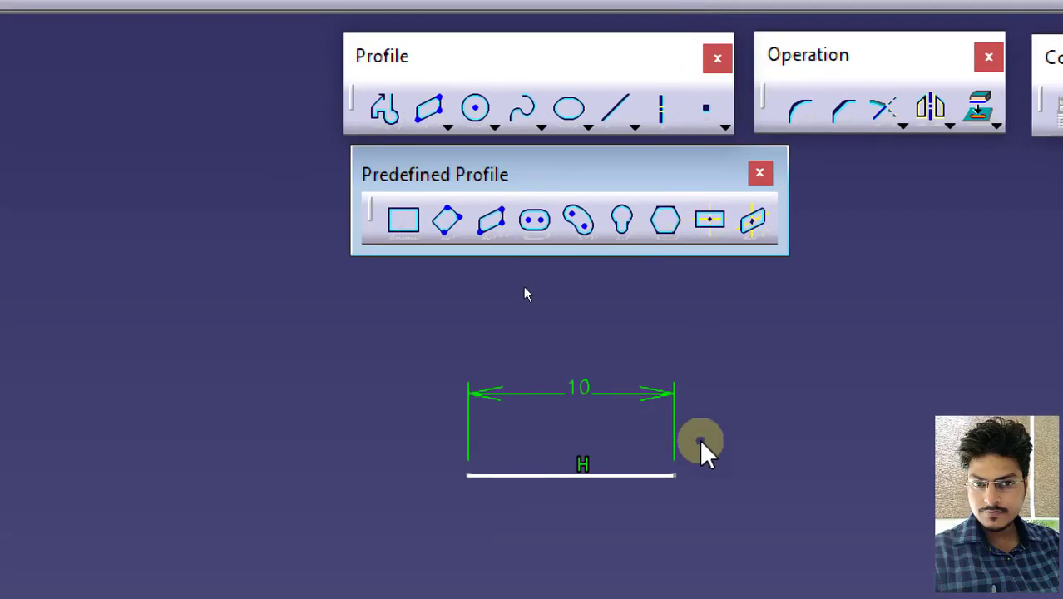
# Draw a circle with a radius of 2 mm centred on the left endpoint of the 10 mm line
pyautogui.moveTo(702, 449)
pyautogui.mouseDown(button='middle')
pyautogui.moveTo(605, 439)
pyautogui.moveTo(570, 451)
pyautogui.mouseUp(button='middle')
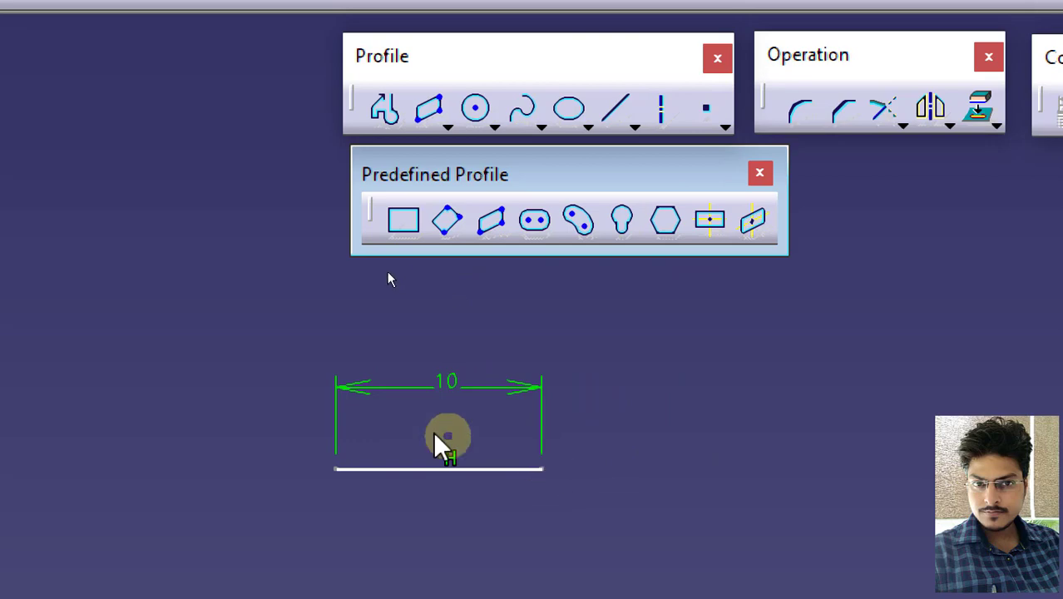
pyautogui.moveTo(444, 441); pyautogui.dragTo(456, 280, button='middle')
pyautogui.moveTo(392, 372); pyautogui.dragTo(614, 482, button='middle')
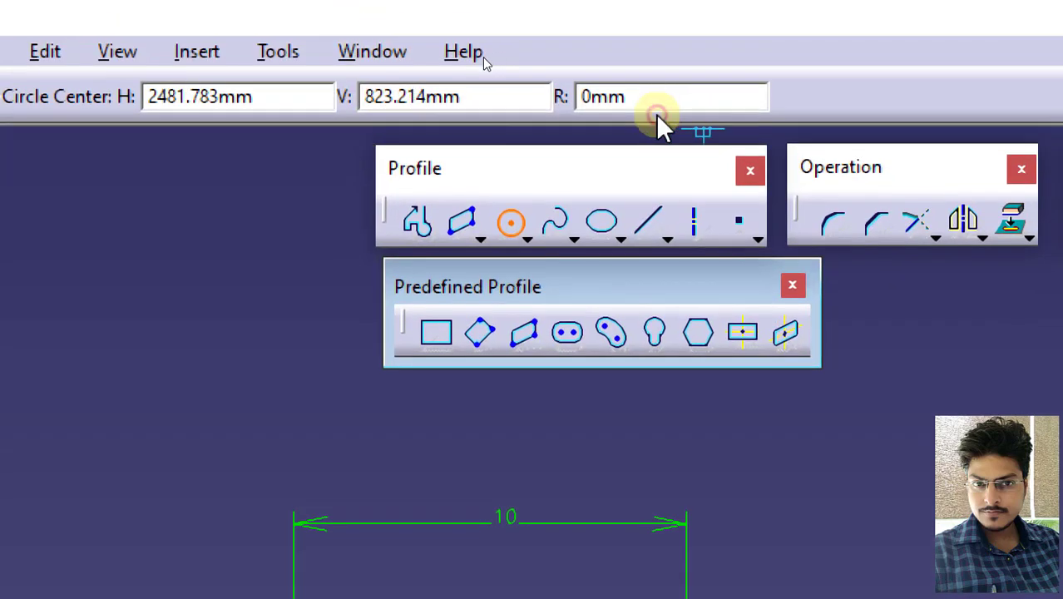
pyautogui.click(655, 97)
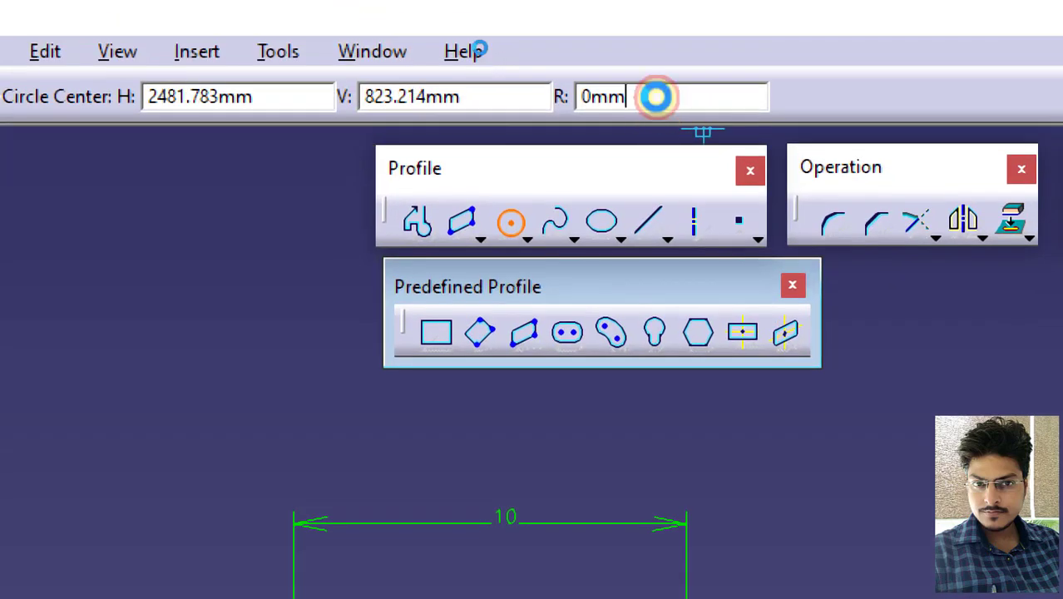
pyautogui.write('2')
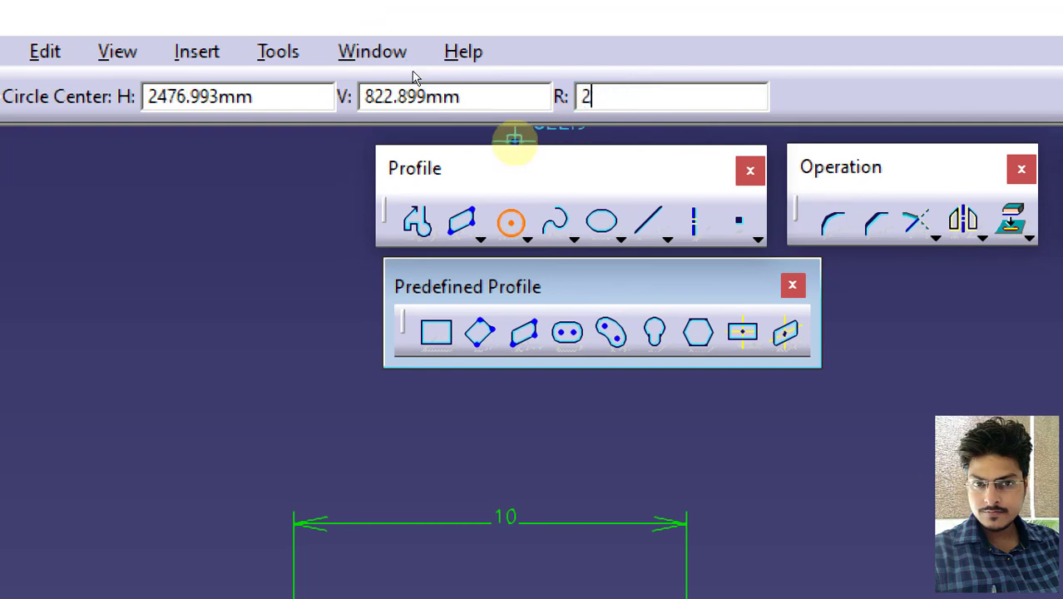
pyautogui.press('Return')
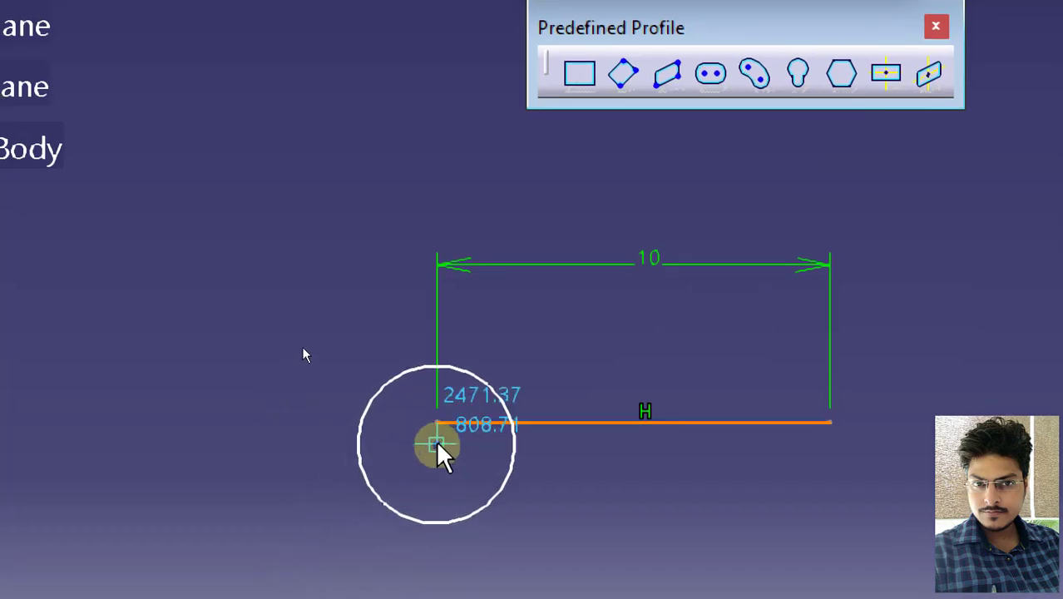
pyautogui.click(438, 423)
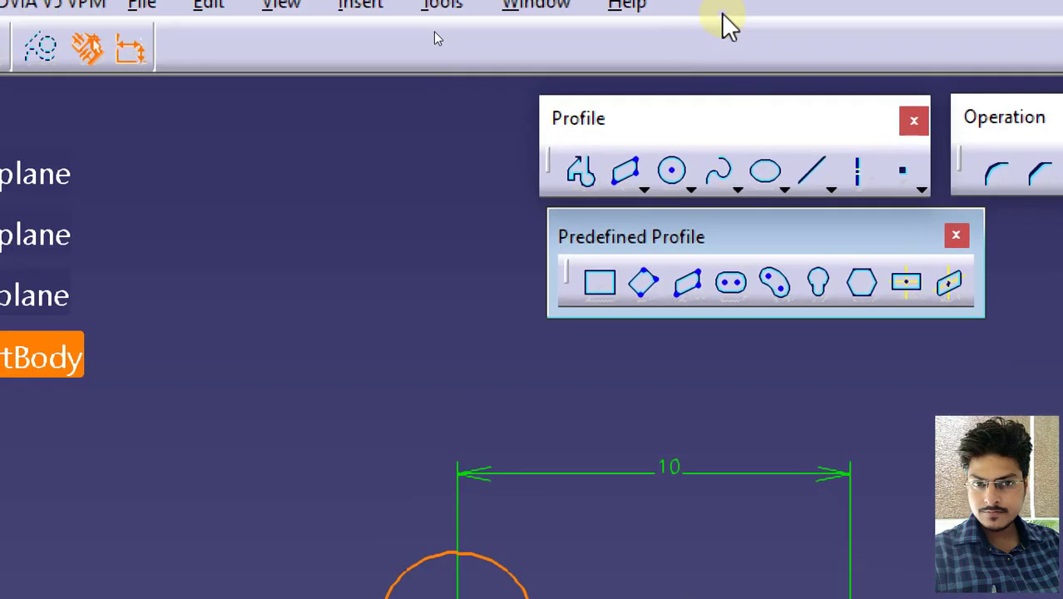
# Draw a second circle with a radius of 2 mm centred on the right endpoint of the line
pyautogui.click(673, 173)
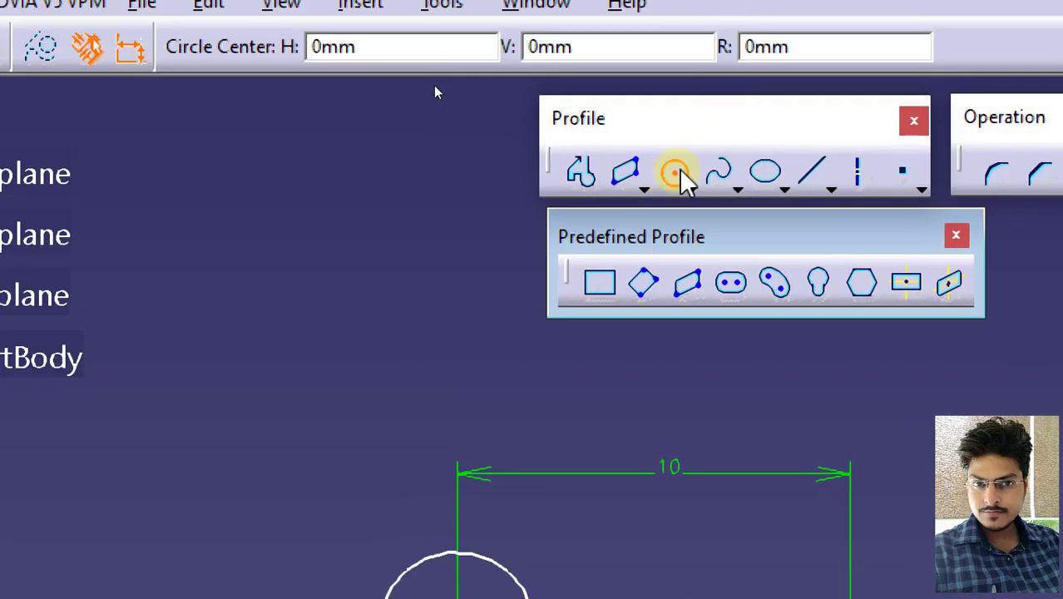
pyautogui.moveTo(795, 54); pyautogui.dragTo(626, 57)
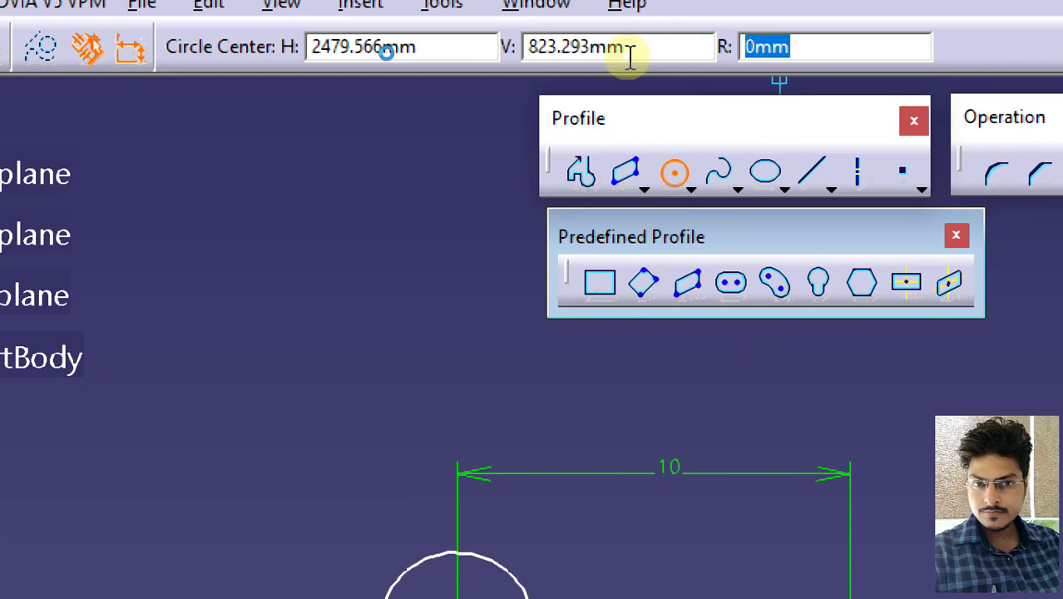
pyautogui.write('2')
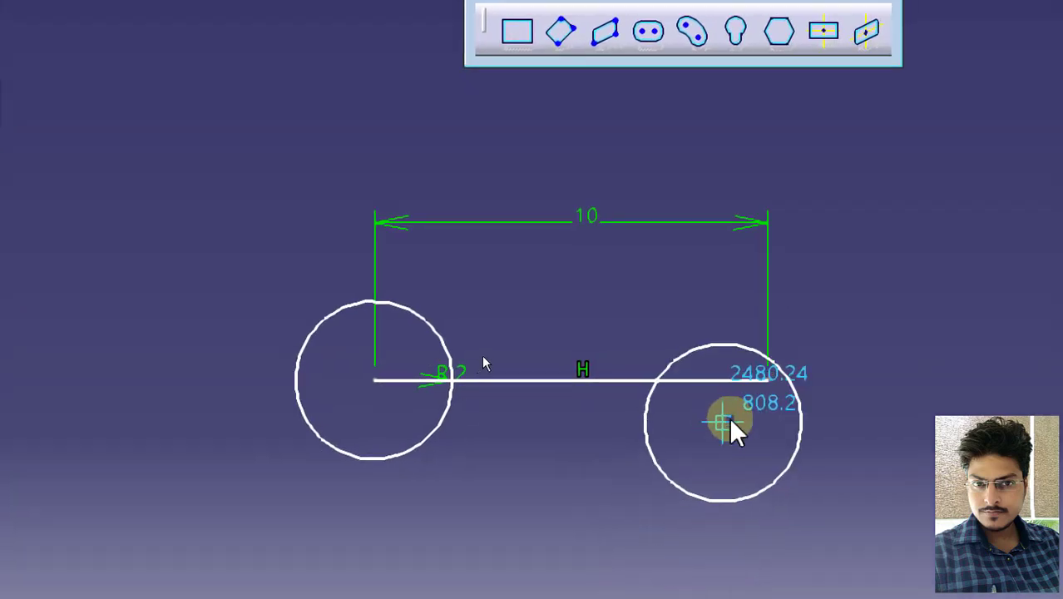
pyautogui.click(767, 380)
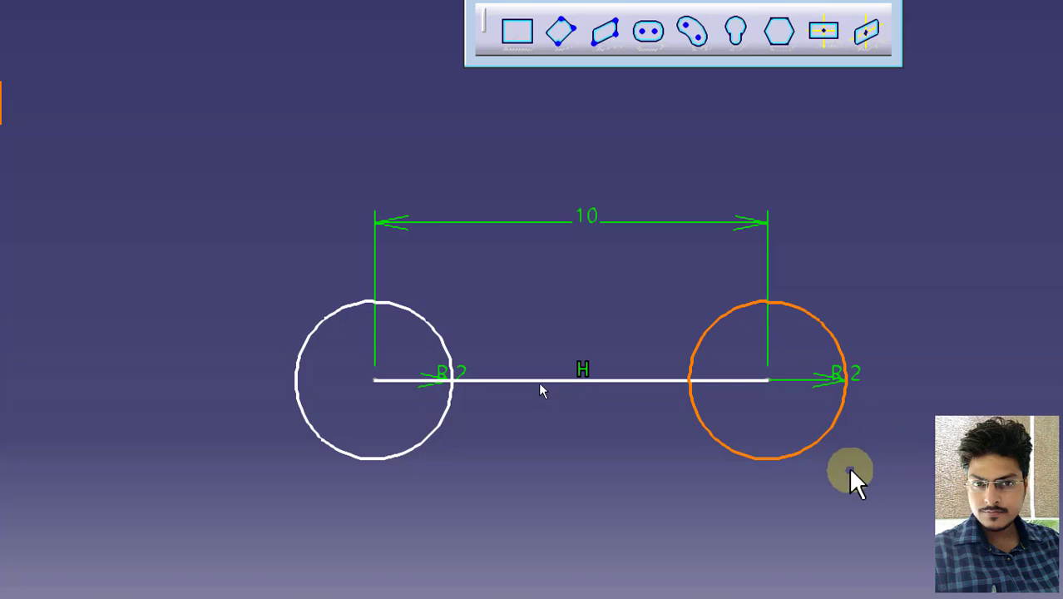
pyautogui.click(512, 314)
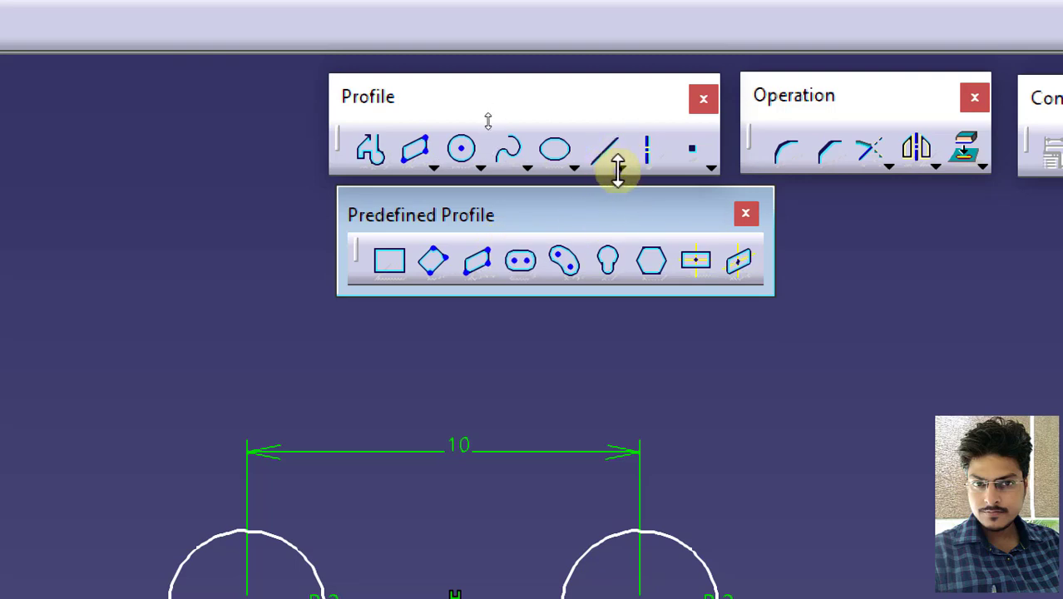
# Connect the two circles with bi-tangent lines along their upper and lower sides
pyautogui.click(620, 168)
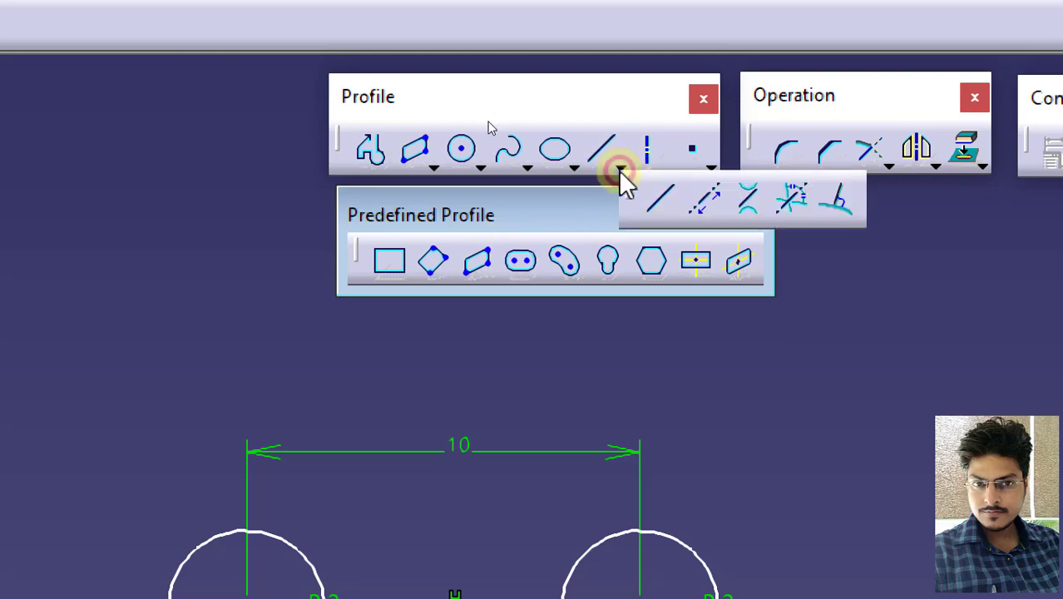
pyautogui.click(754, 223)
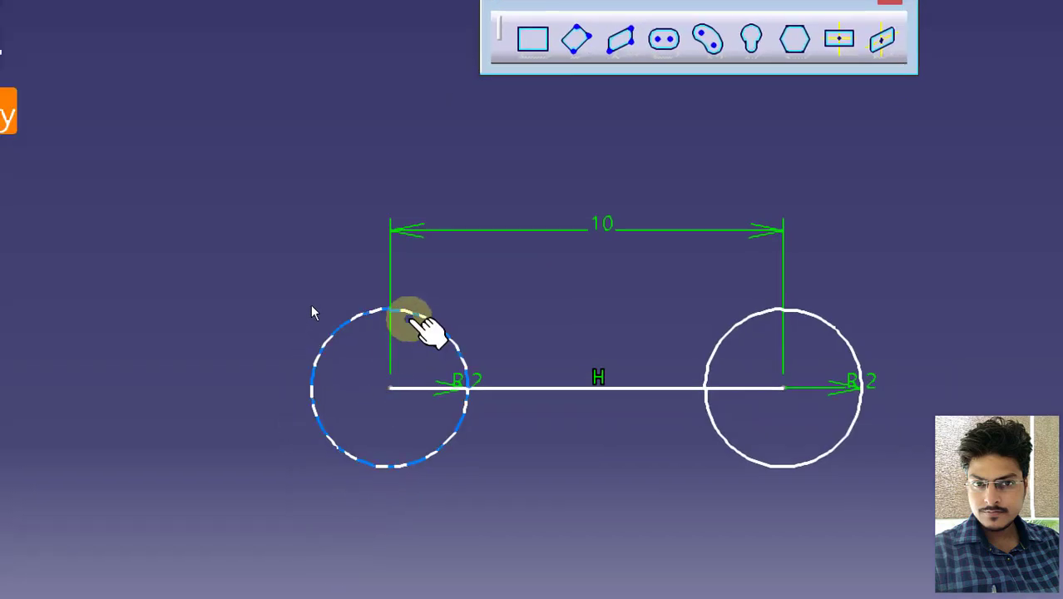
pyautogui.click(407, 314)
pyautogui.click(765, 312)
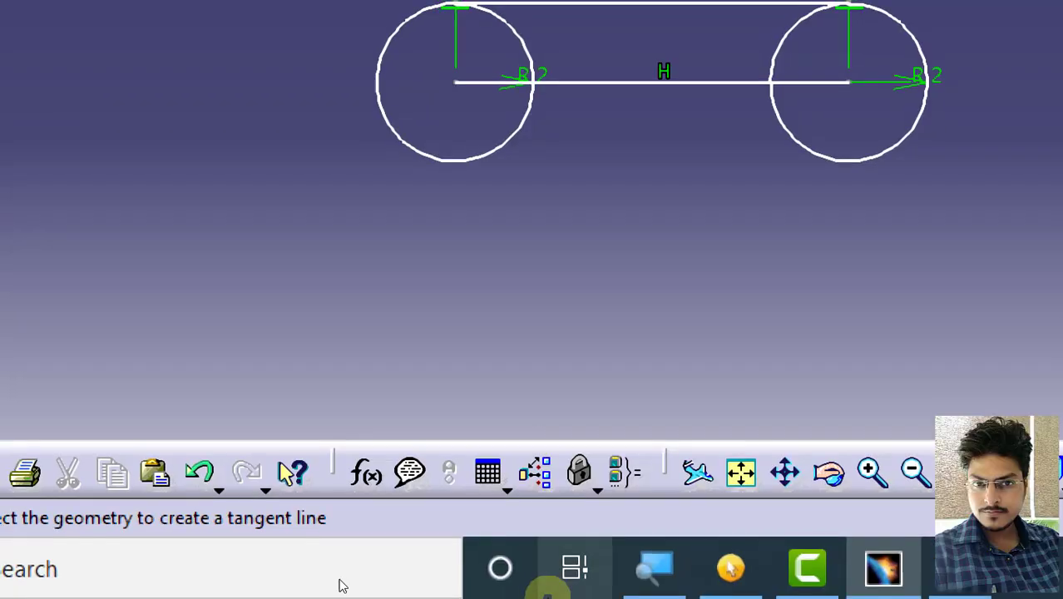
pyautogui.click(480, 155)
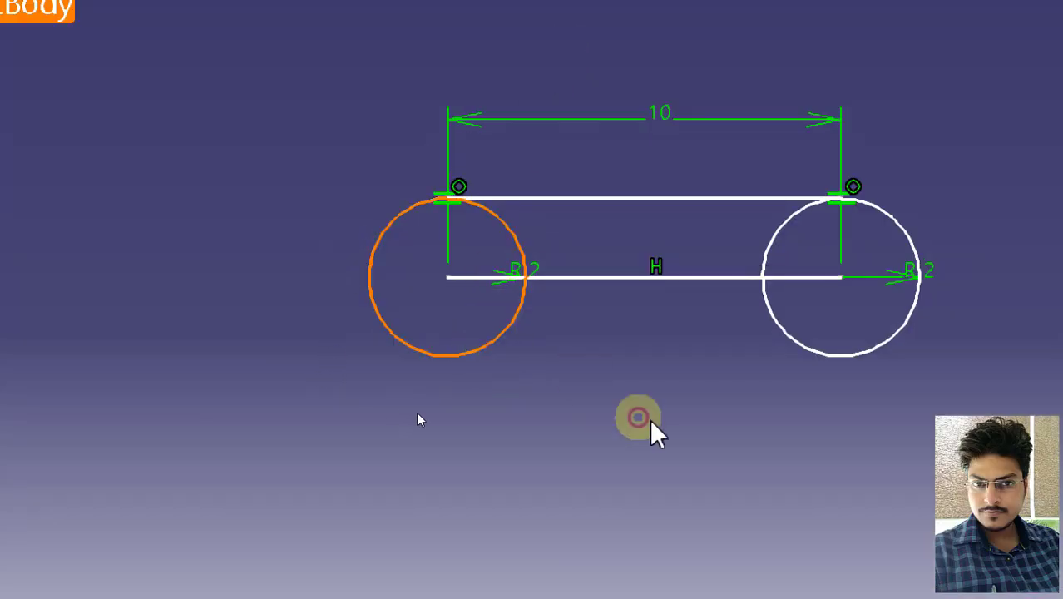
pyautogui.click(846, 355)
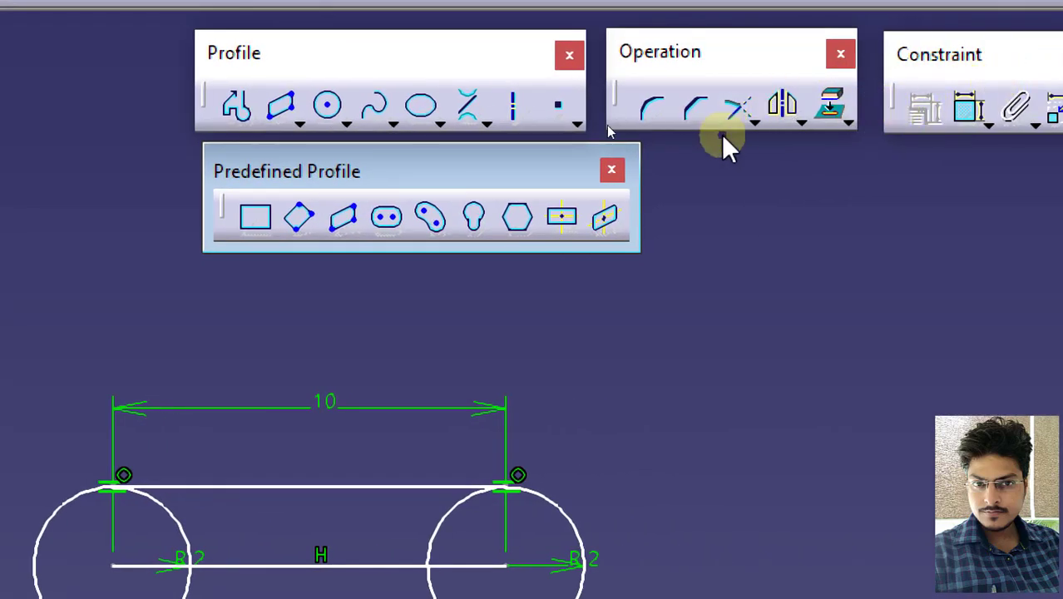
# Quick-trim the inner arcs of both circles to leave a slot-shaped outline
pyautogui.click(754, 123)
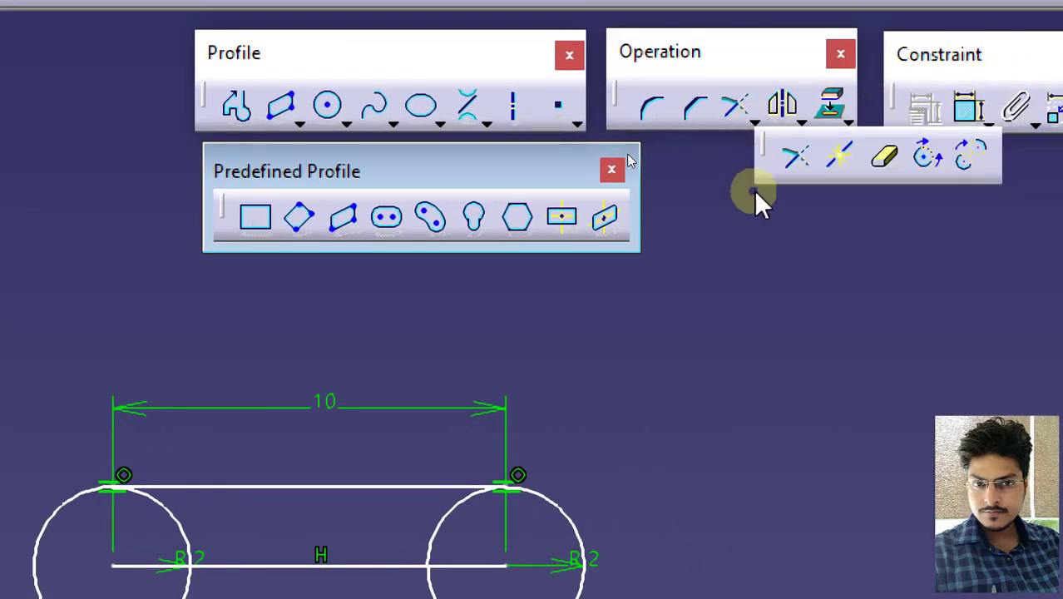
pyautogui.click(886, 158)
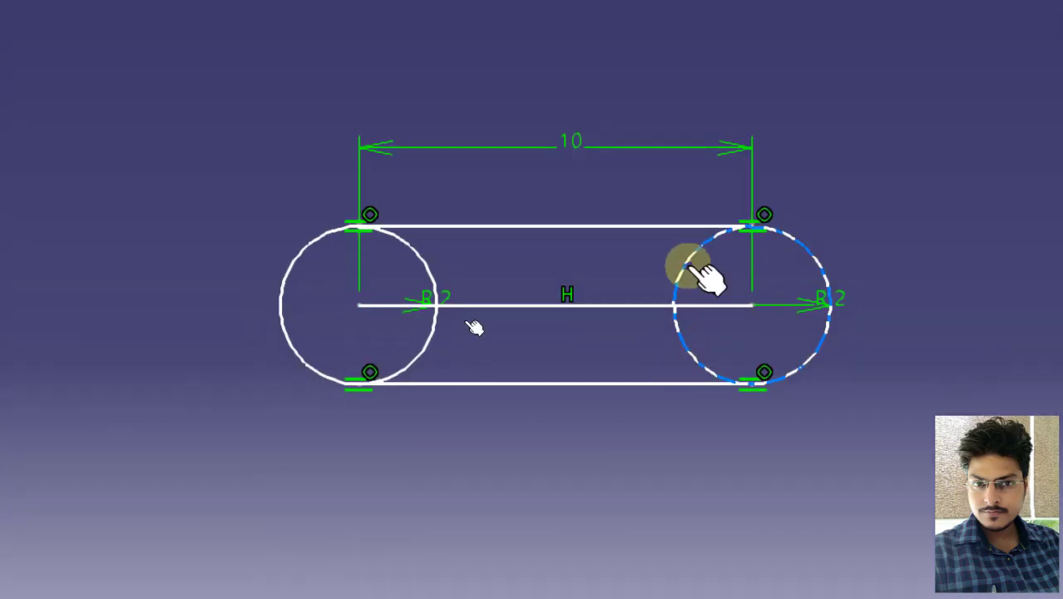
pyautogui.click(685, 345)
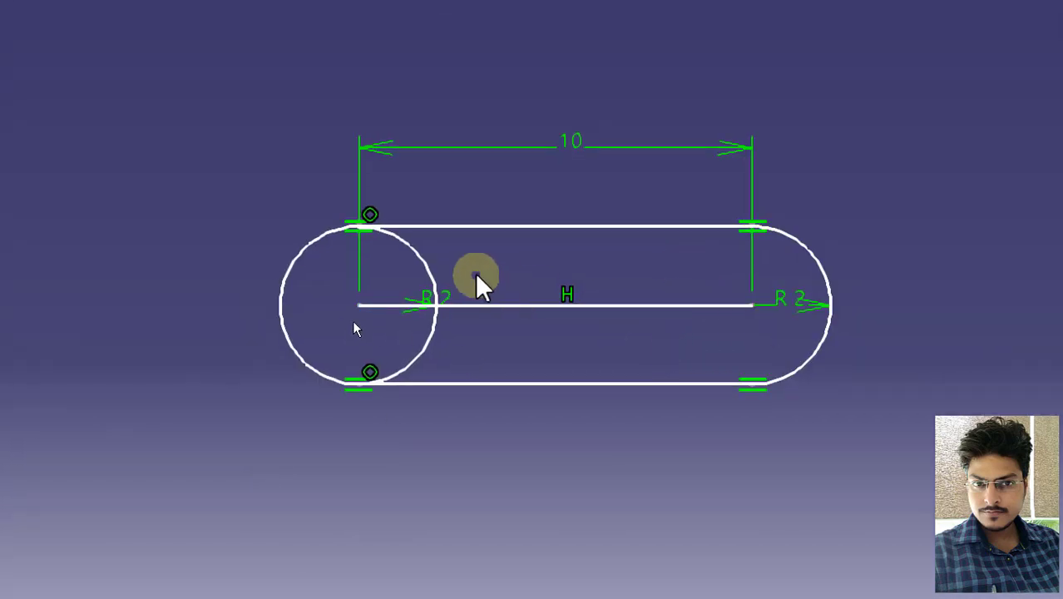
pyautogui.click(434, 326)
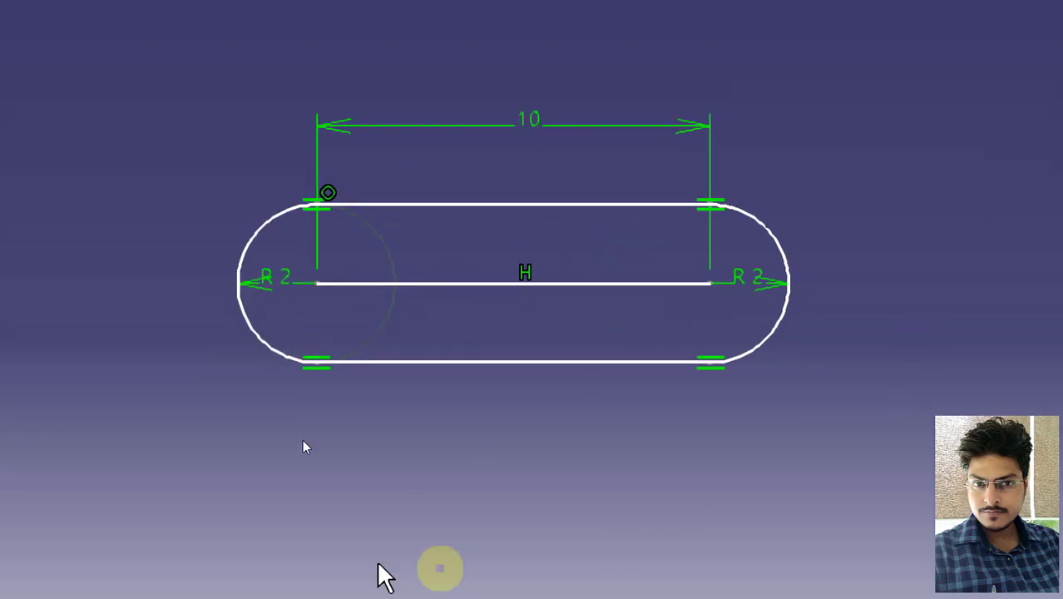
# Draw an elongated hole in an empty area with a 10 mm centre distance, 0 degree angle and a radius of about 3.5 mm
pyautogui.moveTo(516, 339); pyautogui.dragTo(489, 276, button='middle')
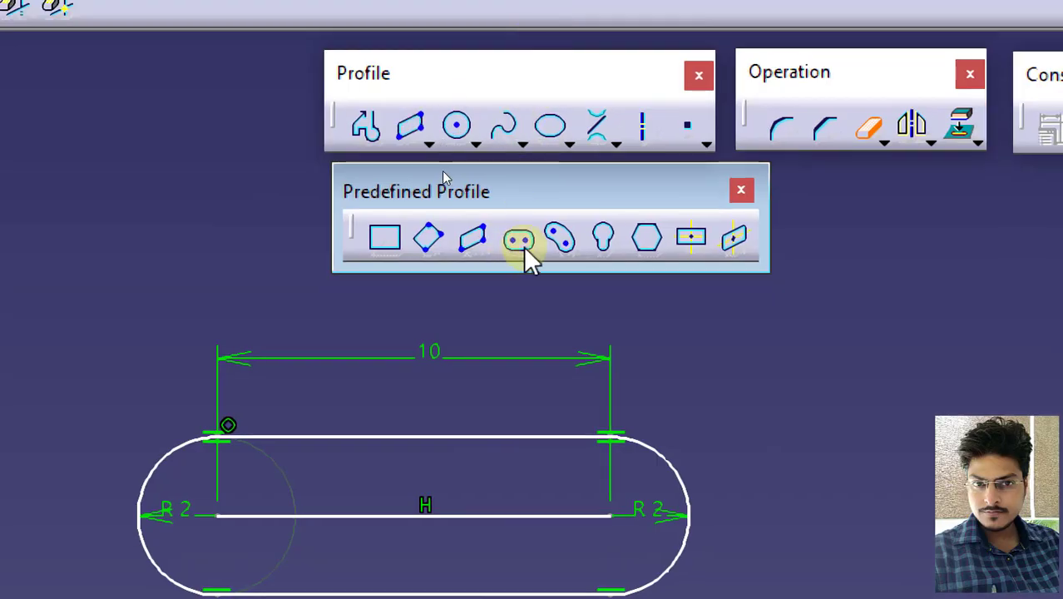
pyautogui.click(522, 246)
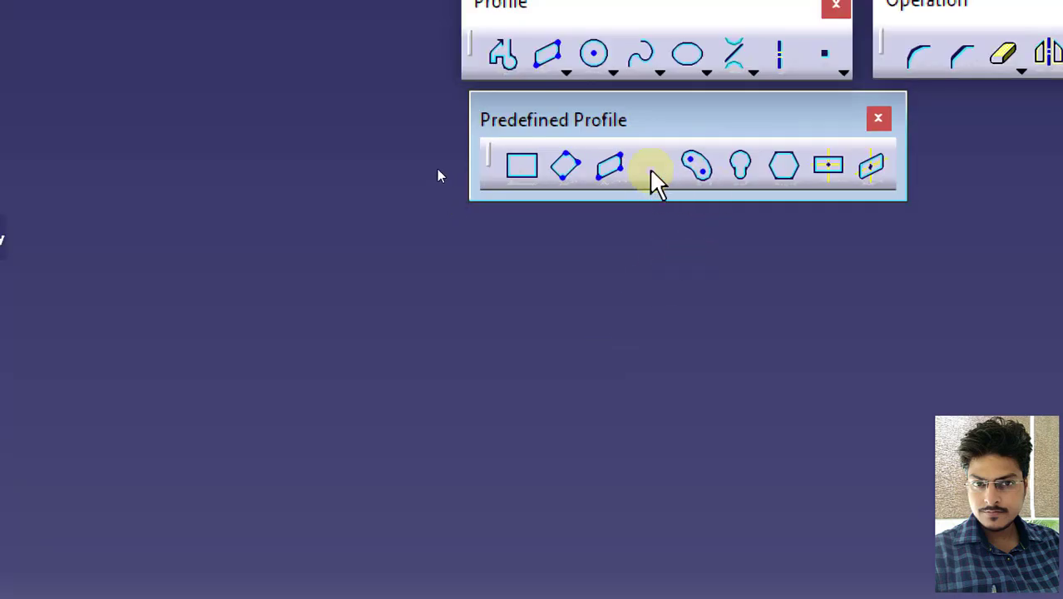
pyautogui.click(653, 174)
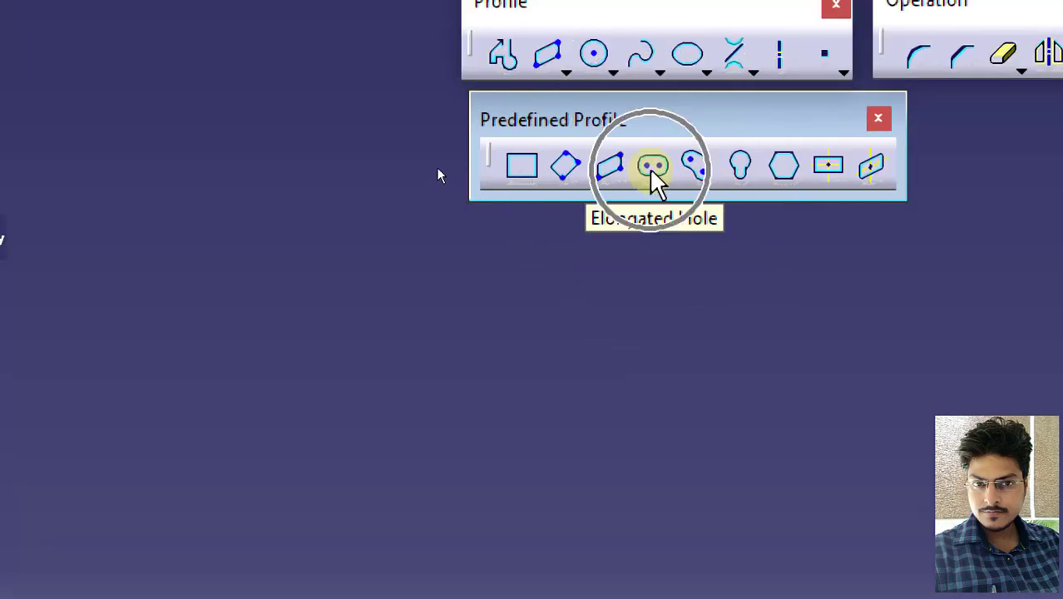
pyautogui.click(297, 442)
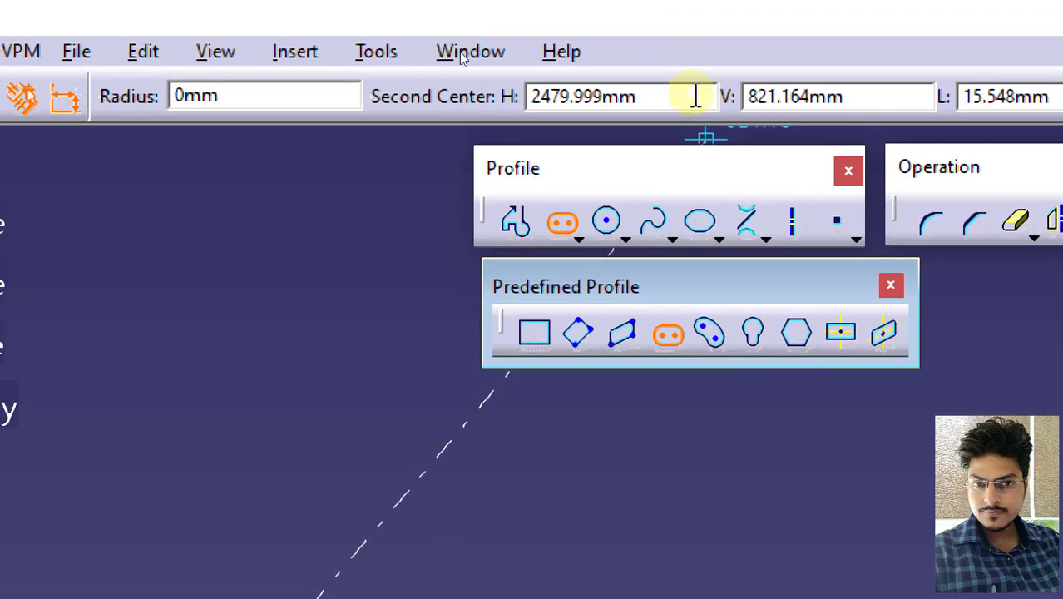
pyautogui.moveTo(1056, 98); pyautogui.dragTo(937, 109)
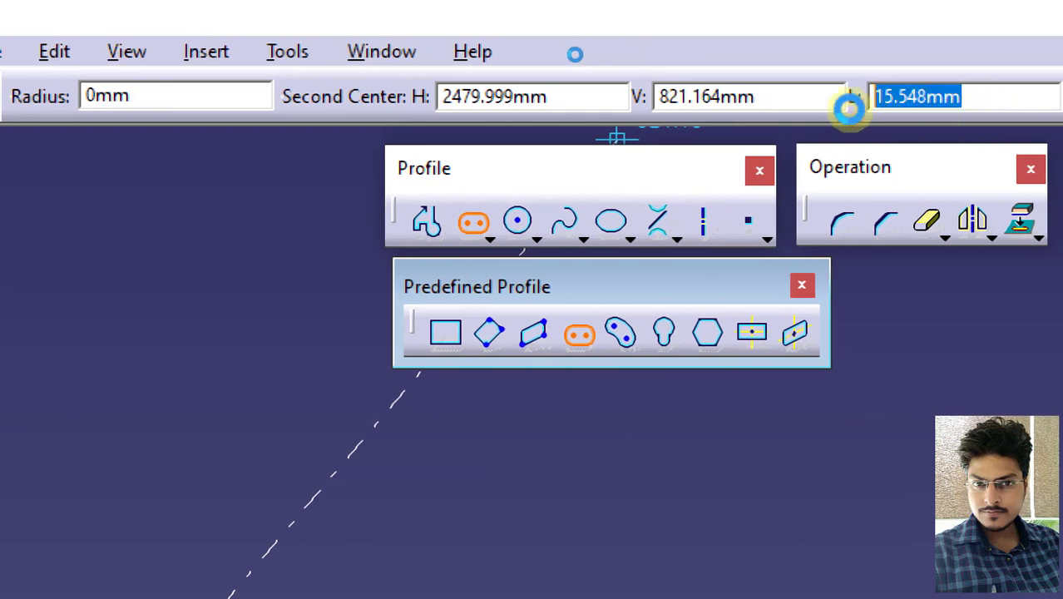
pyautogui.write('10')
pyautogui.press('Tab')
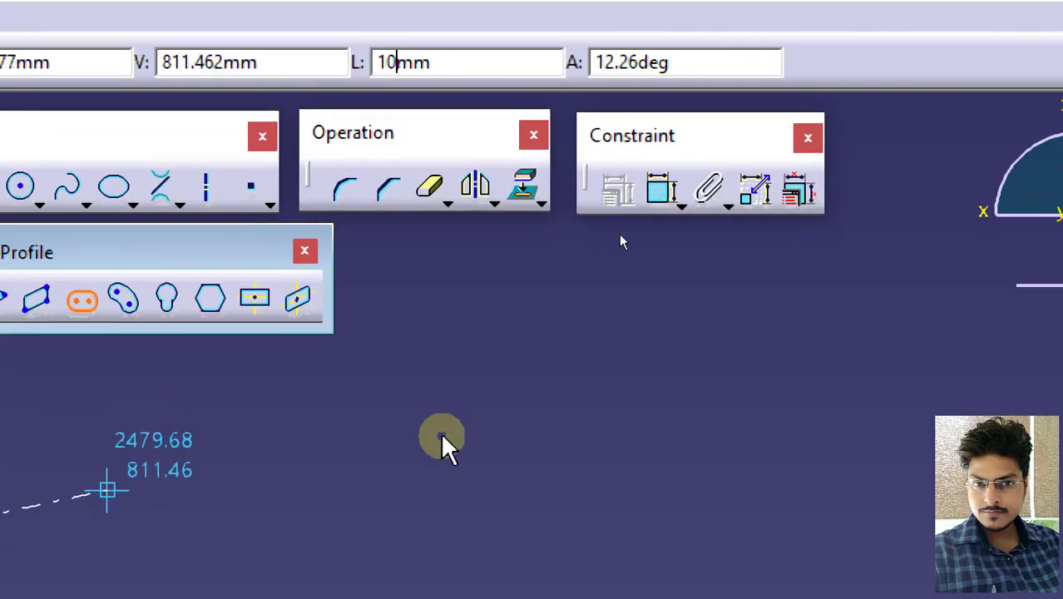
pyautogui.doubleClick(681, 63)
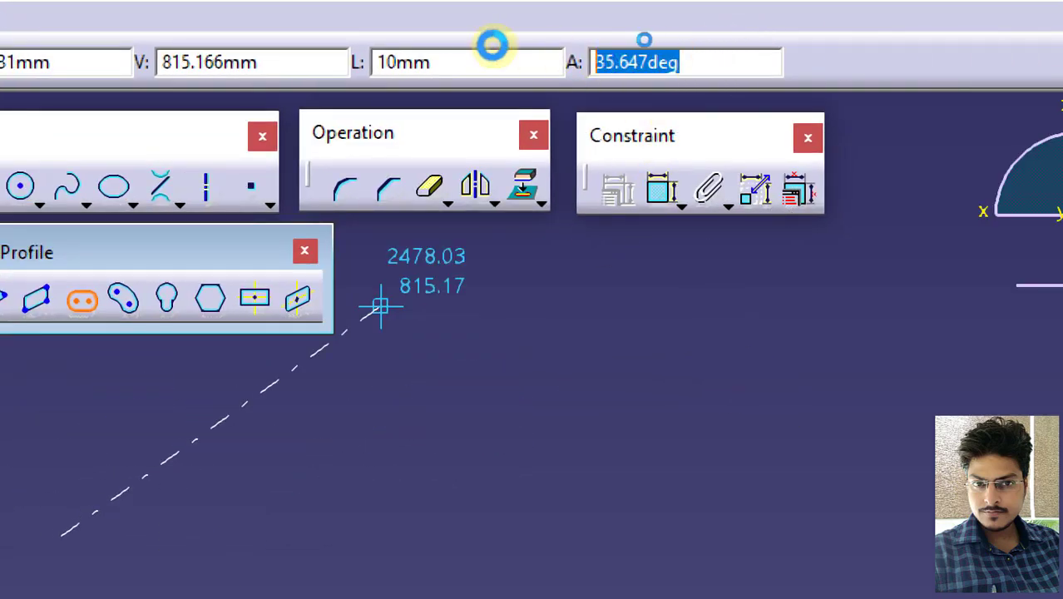
pyautogui.write('0')
pyautogui.press('Return')
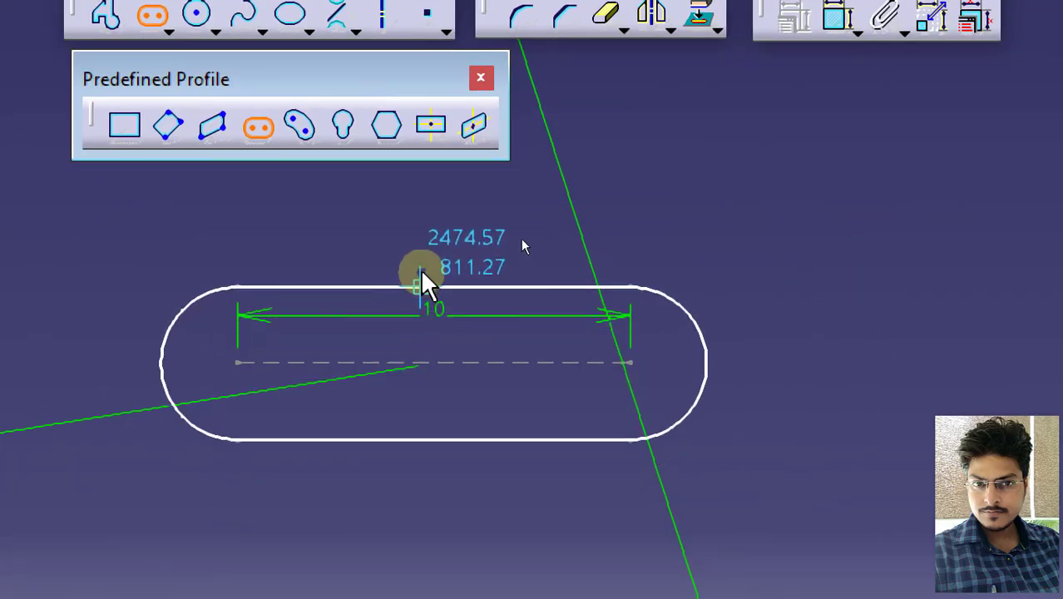
pyautogui.click(454, 227)
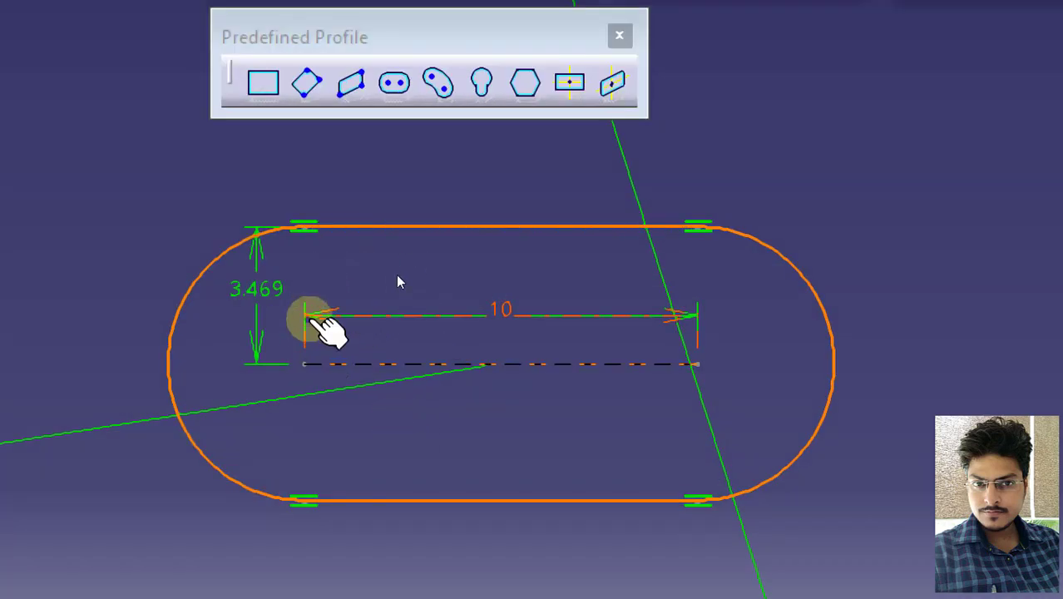
# Set the elongated hole's radius dimension to 2 mm
pyautogui.click(275, 282)
pyautogui.doubleClick(273, 287)
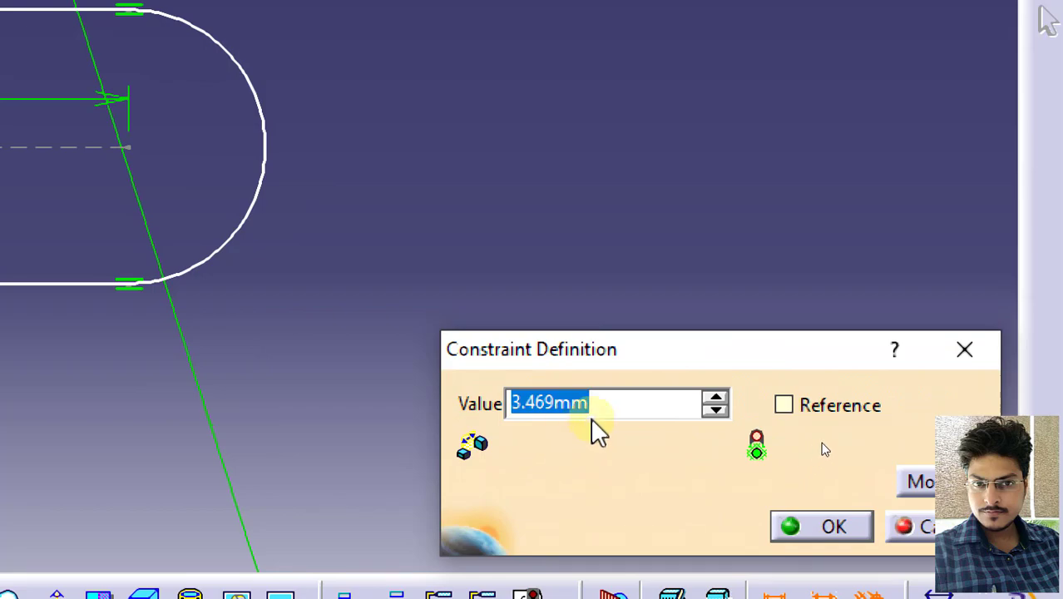
pyautogui.write('2mm')
pyautogui.press('Return')
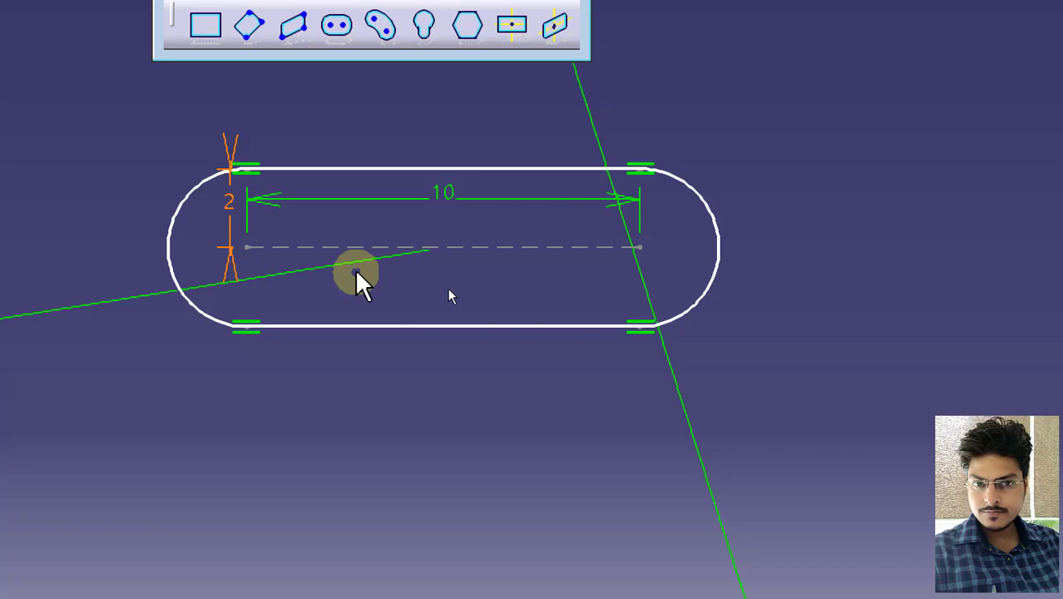
pyautogui.click(772, 125)
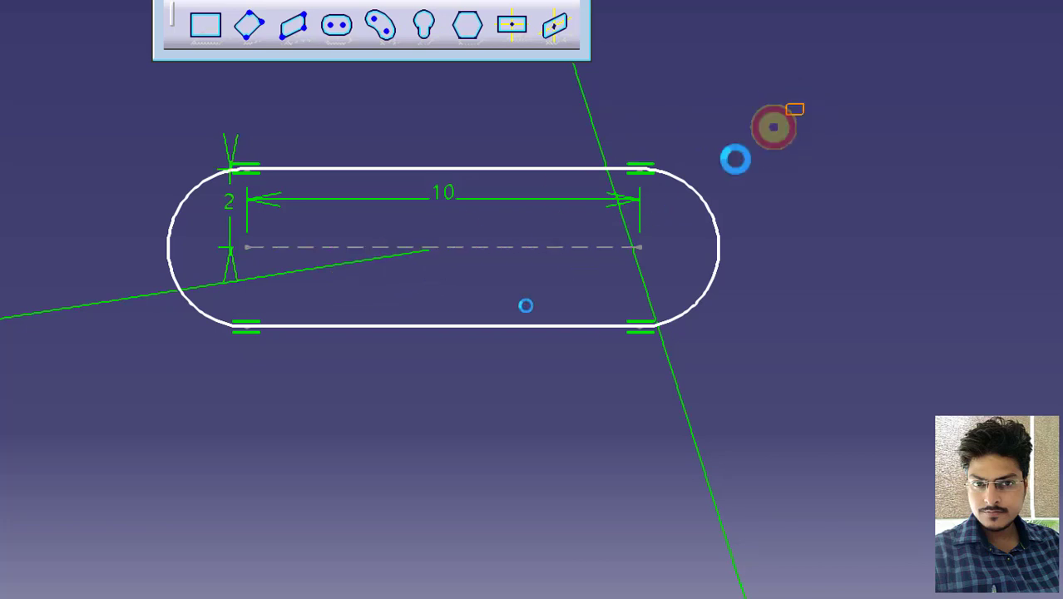
# Delete all the sketch geometry and draw a circle with a radius of about 6.2 mm in the empty area
pyautogui.hotkey('ctrl', 'a')
pyautogui.press('Delete')
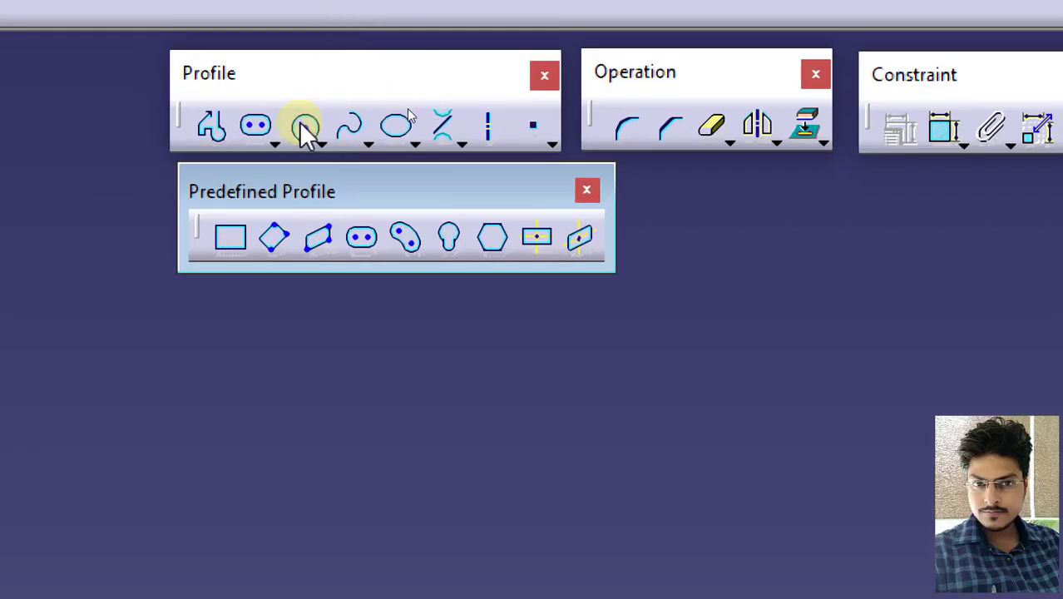
pyautogui.click(305, 133)
pyautogui.click(283, 518)
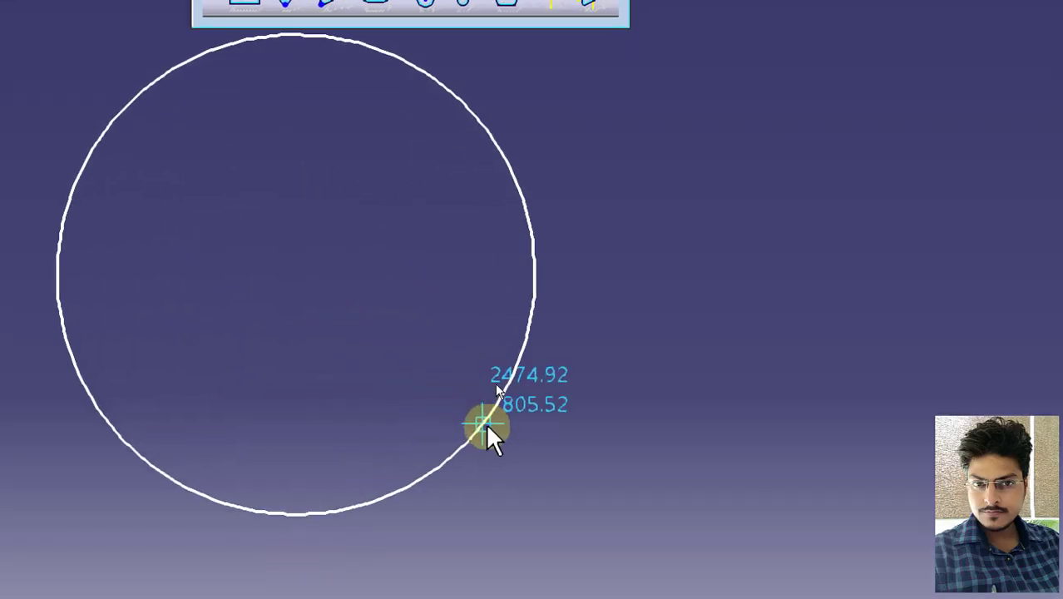
pyautogui.click(488, 424)
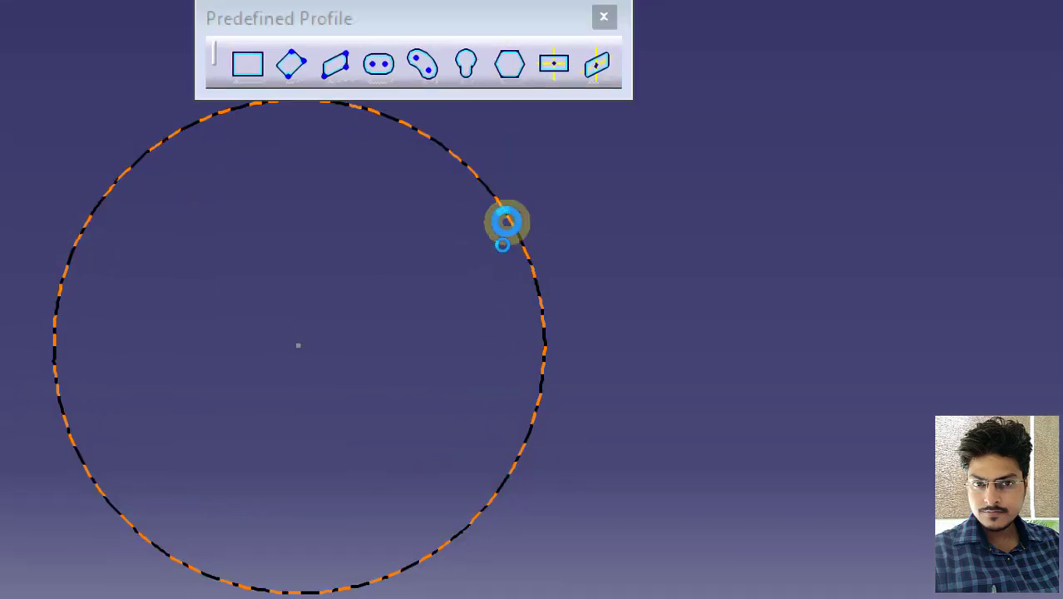
# Set the circle's radius to 10 mm
pyautogui.doubleClick(506, 220)
pyautogui.doubleClick(849, 441)
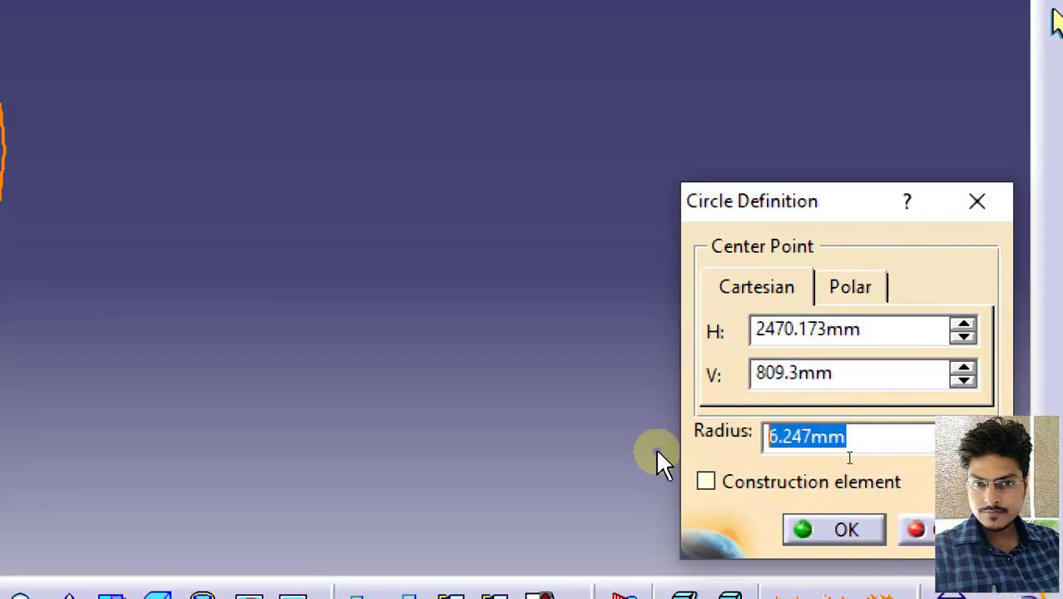
pyautogui.write('10')
pyautogui.press('Return')
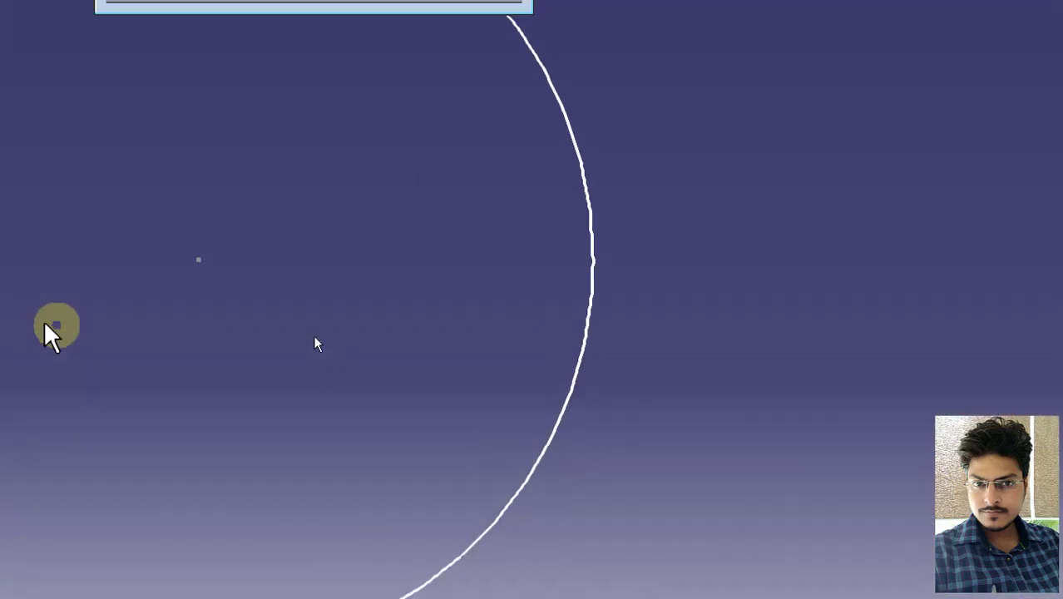
pyautogui.moveTo(543, 205); pyautogui.dragTo(532, 415, button='middle')
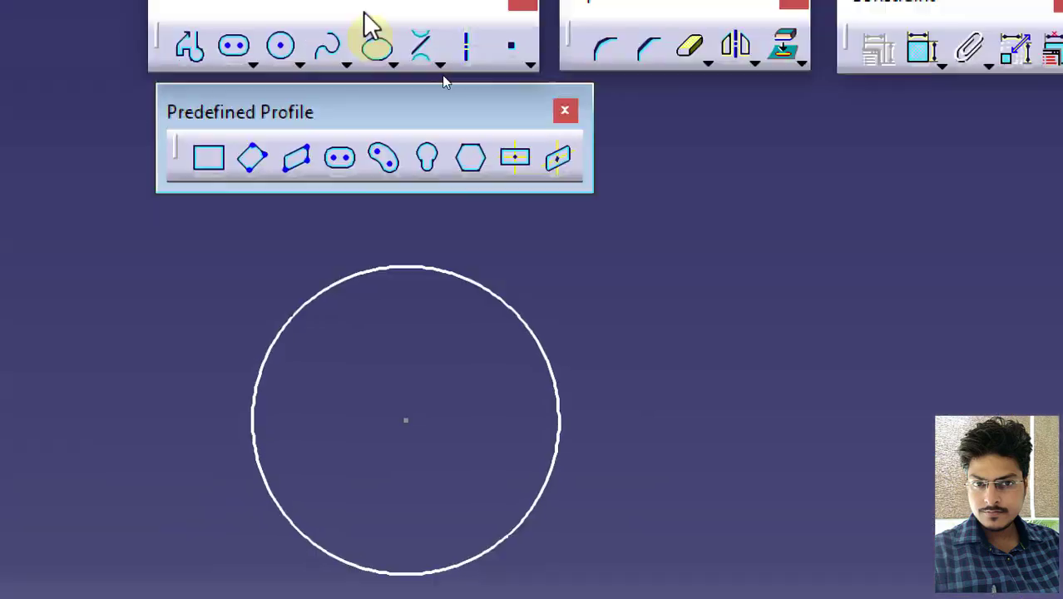
# Draw a vertical line from the circle's centre down past its edge, and a line about 23 mm long from the centre toward the lower left
pyautogui.click(450, 105)
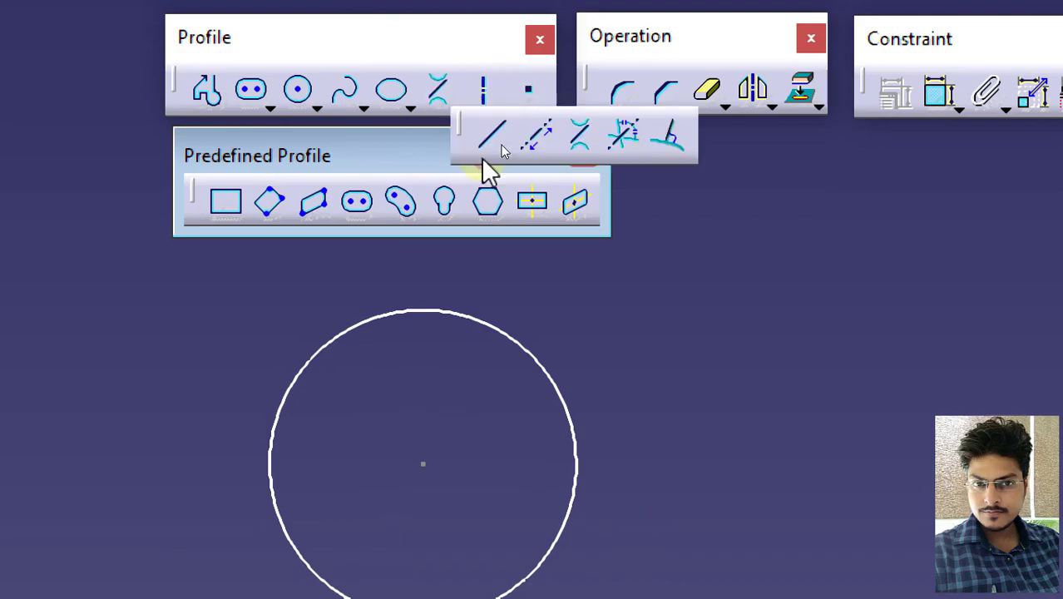
pyautogui.click(478, 143)
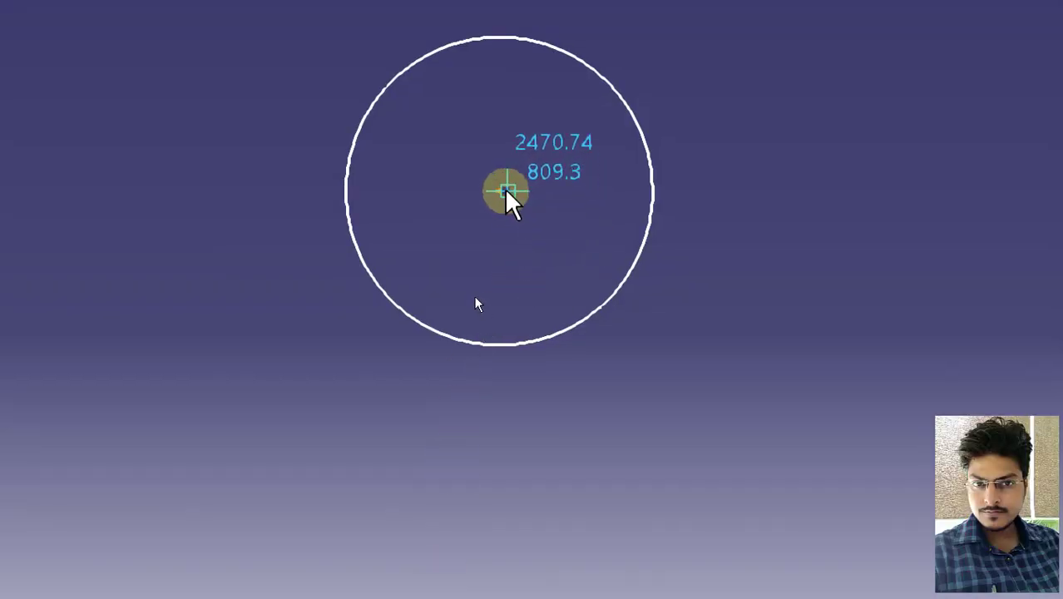
pyautogui.click(499, 191)
pyautogui.click(500, 509)
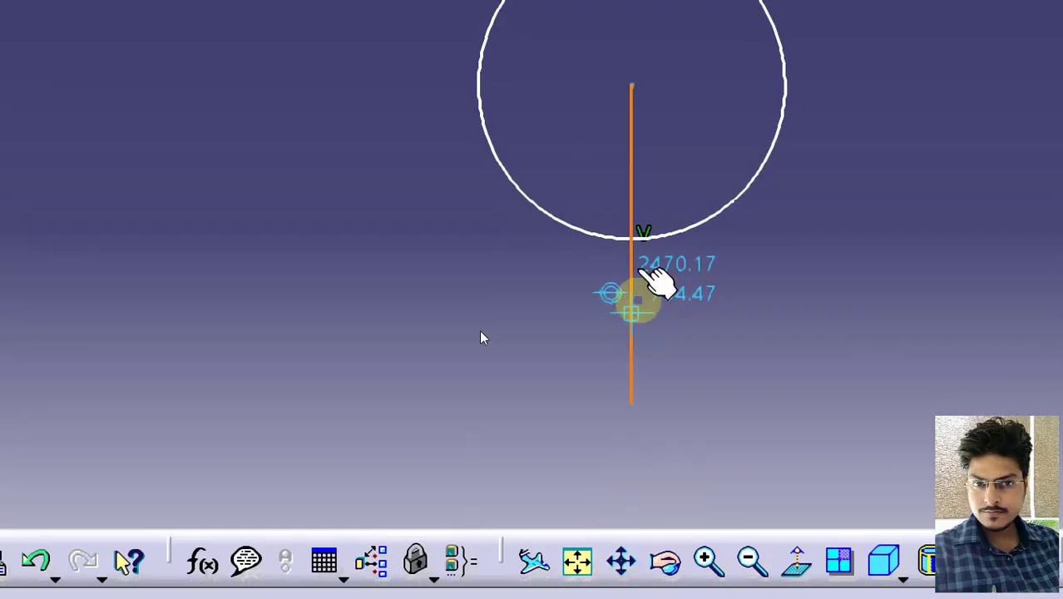
pyautogui.click(631, 86)
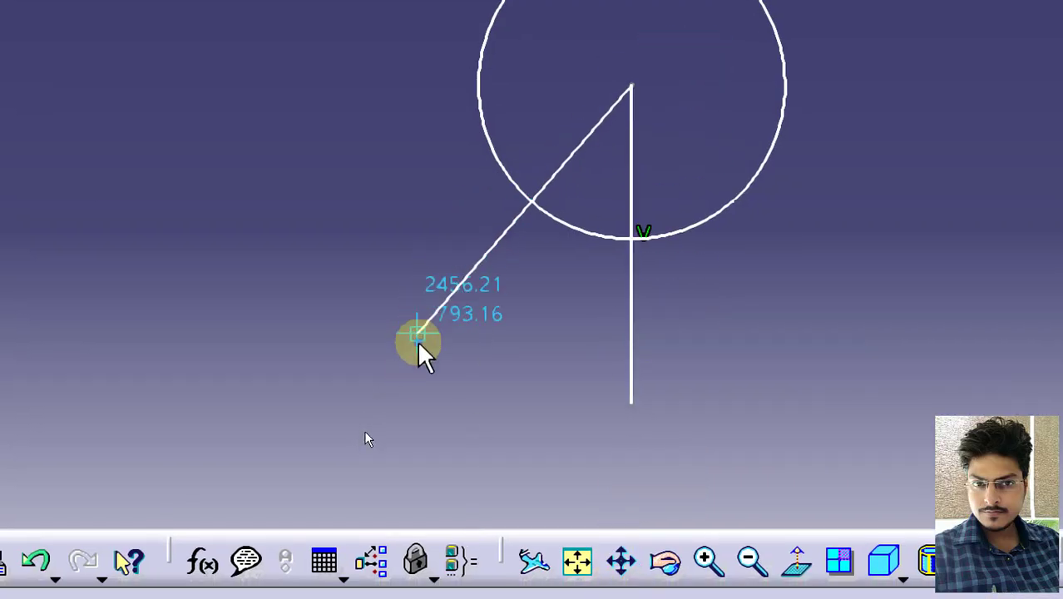
pyautogui.click(407, 371)
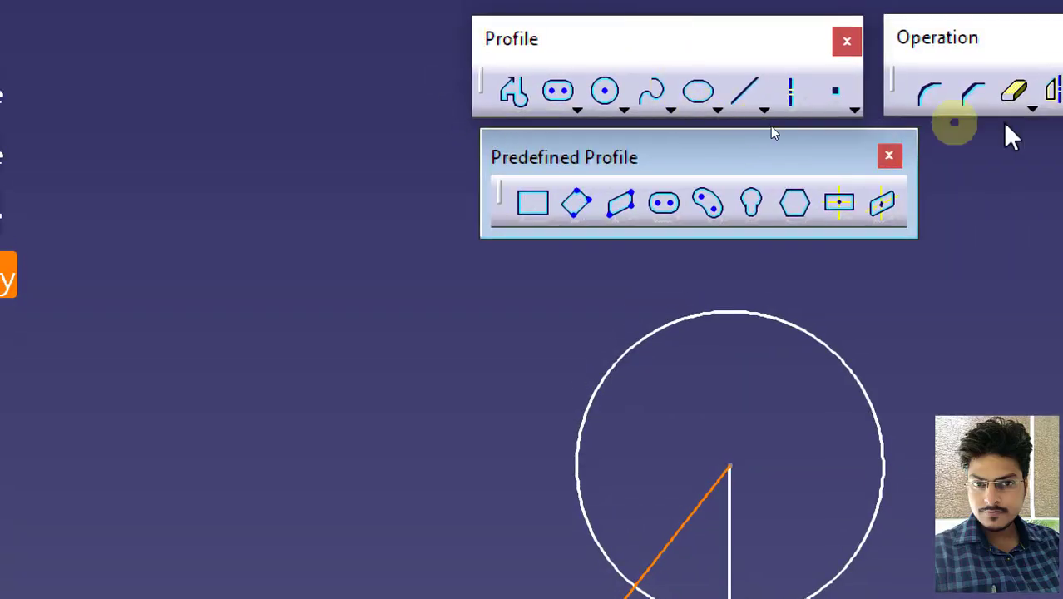
# Dimension the angle between the lower-left line and the vertical line and set it to 60°
pyautogui.click(896, 104)
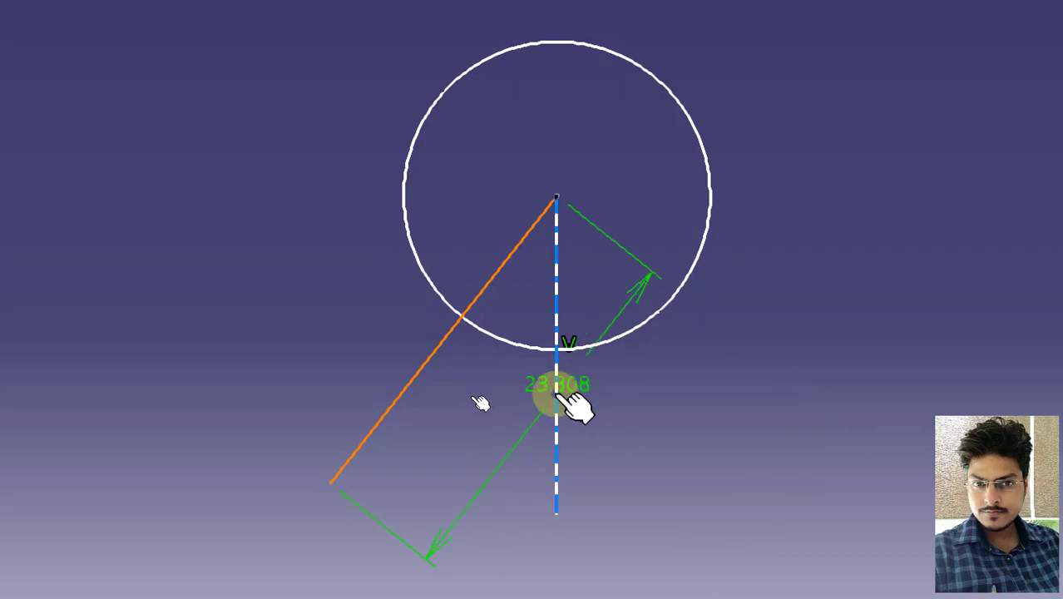
pyautogui.click(556, 399)
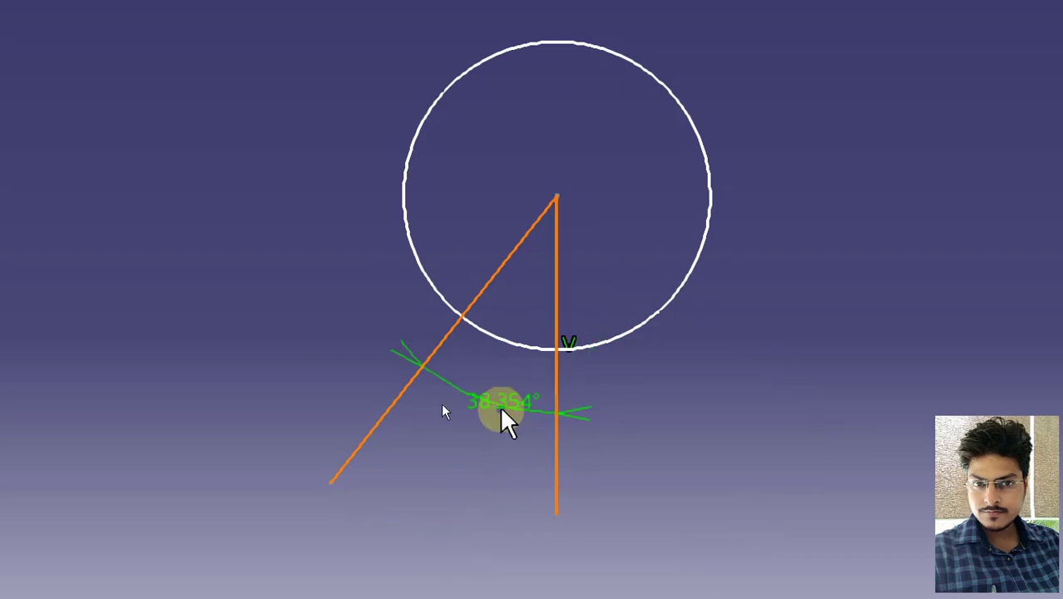
pyautogui.click(433, 501)
pyautogui.doubleClick(433, 495)
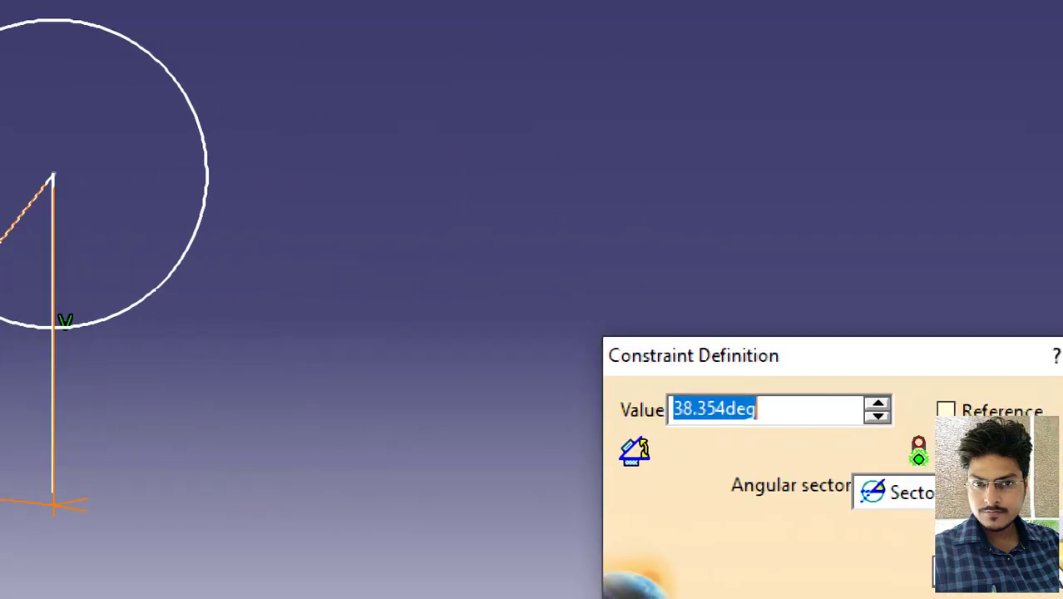
pyautogui.write('60')
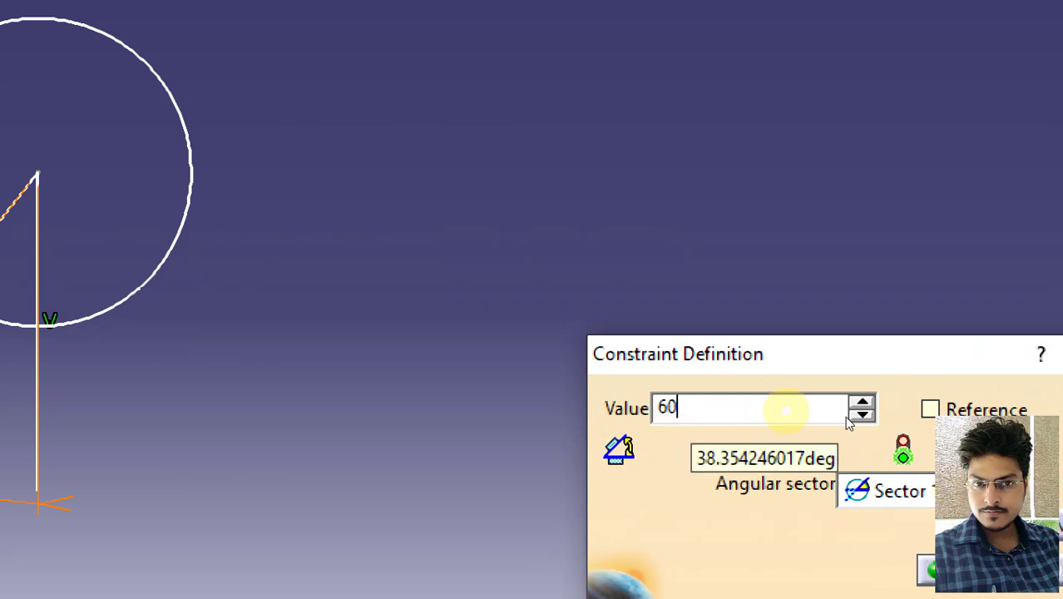
pyautogui.press('Return')
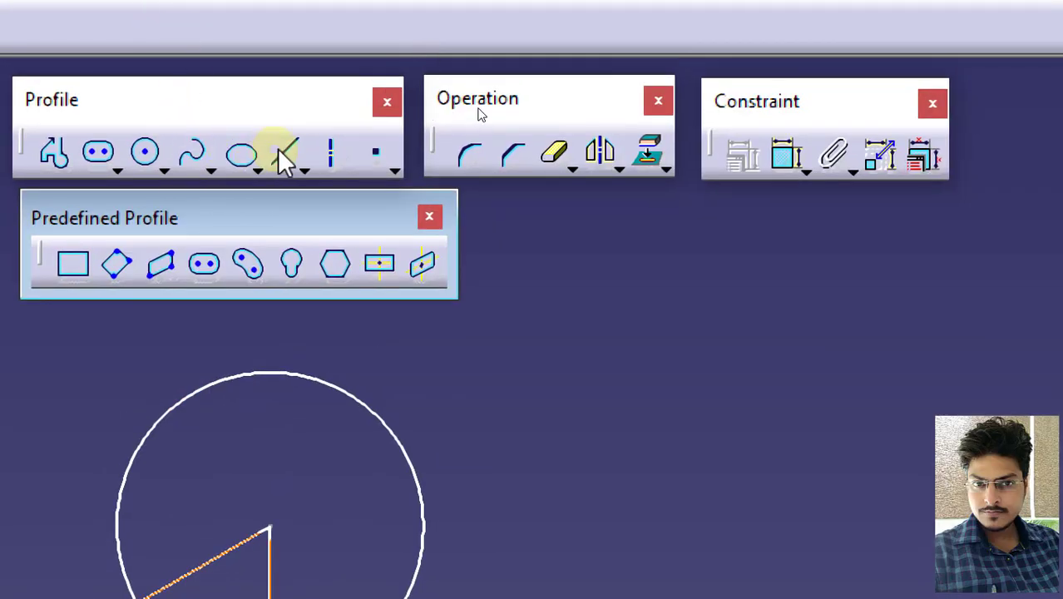
# Draw a line about 22 mm long from the circle's centre toward the lower right, about 52° from the vertical line
pyautogui.click(281, 152)
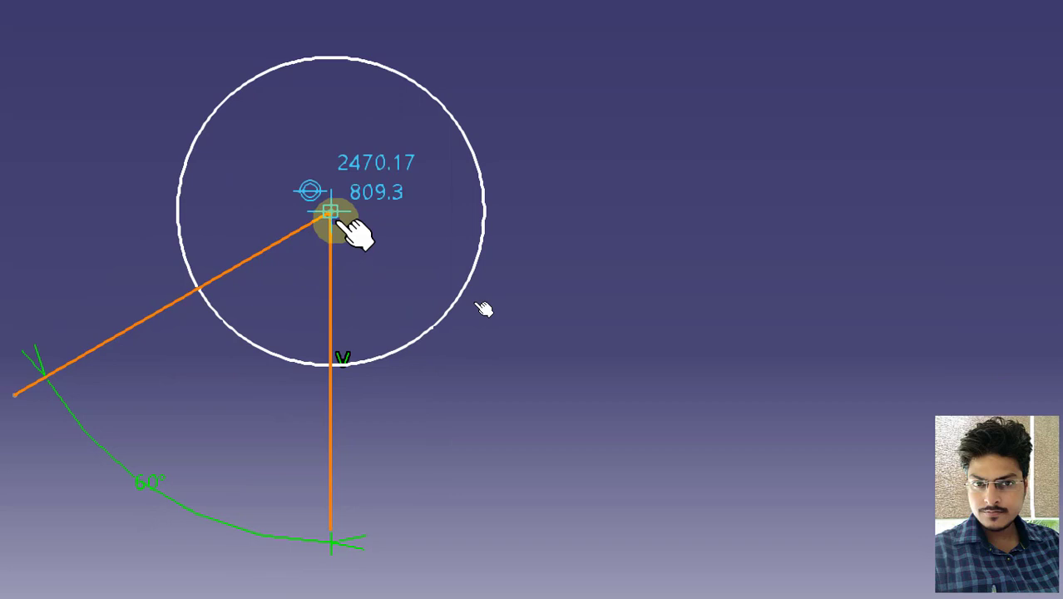
pyautogui.click(331, 213)
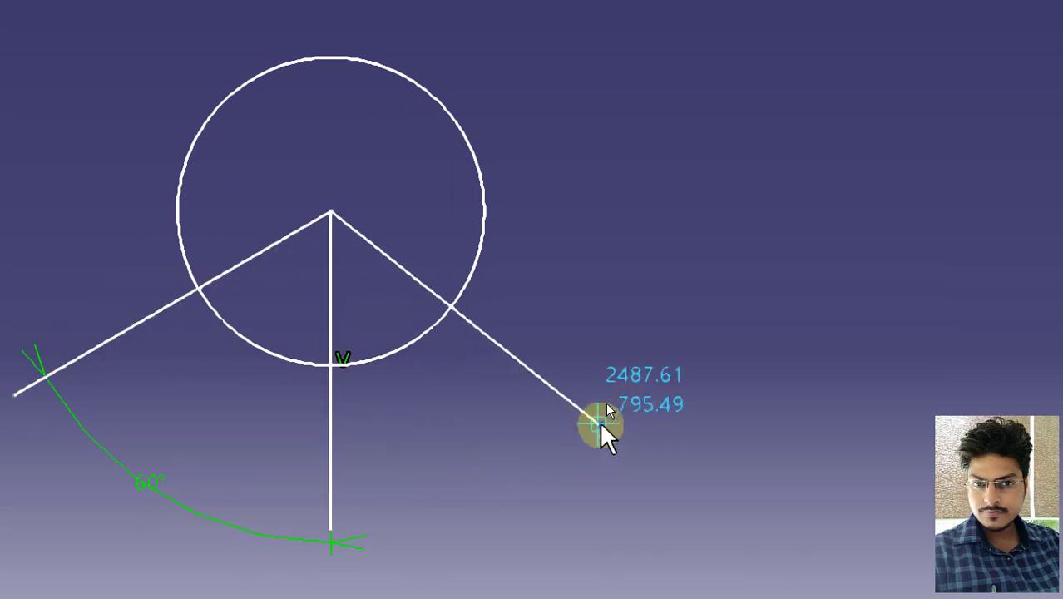
pyautogui.click(599, 422)
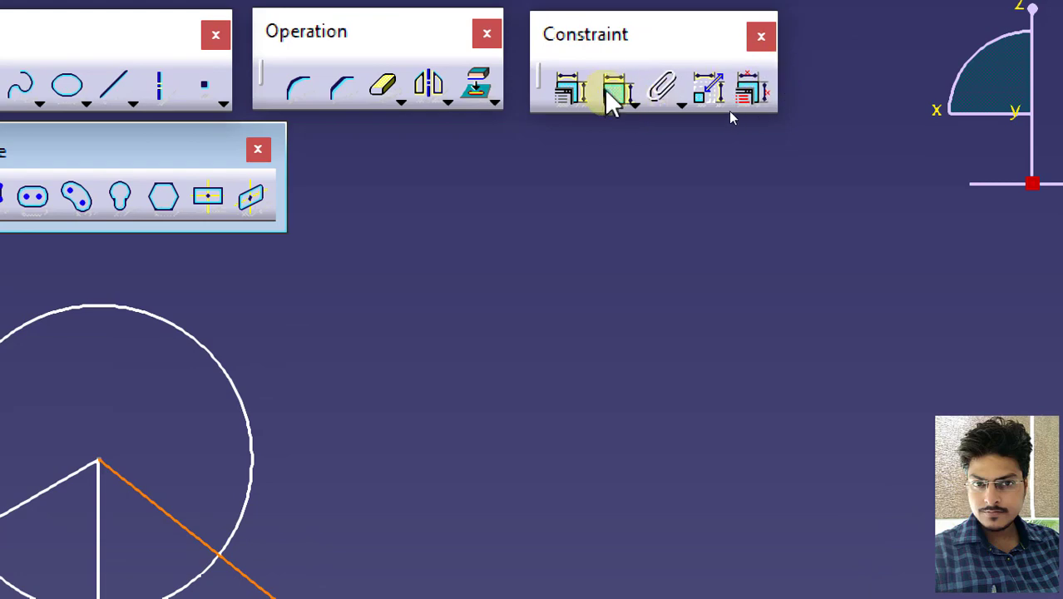
# Constrain the angle between the lower-right line and the vertical line to 60°
pyautogui.click(613, 86)
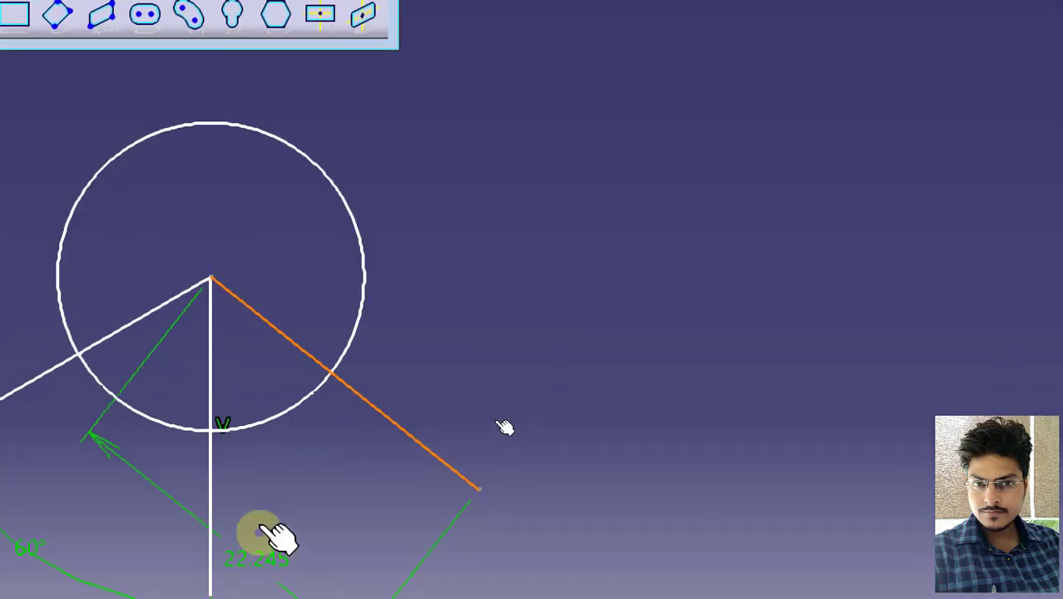
pyautogui.click(222, 505)
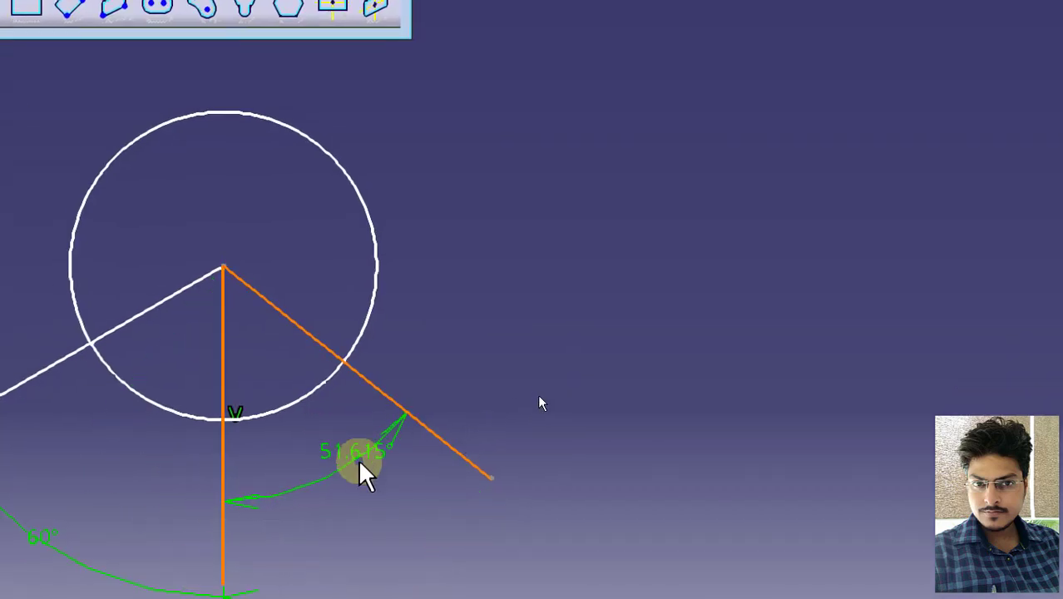
pyautogui.click(356, 462)
pyautogui.doubleClick(364, 455)
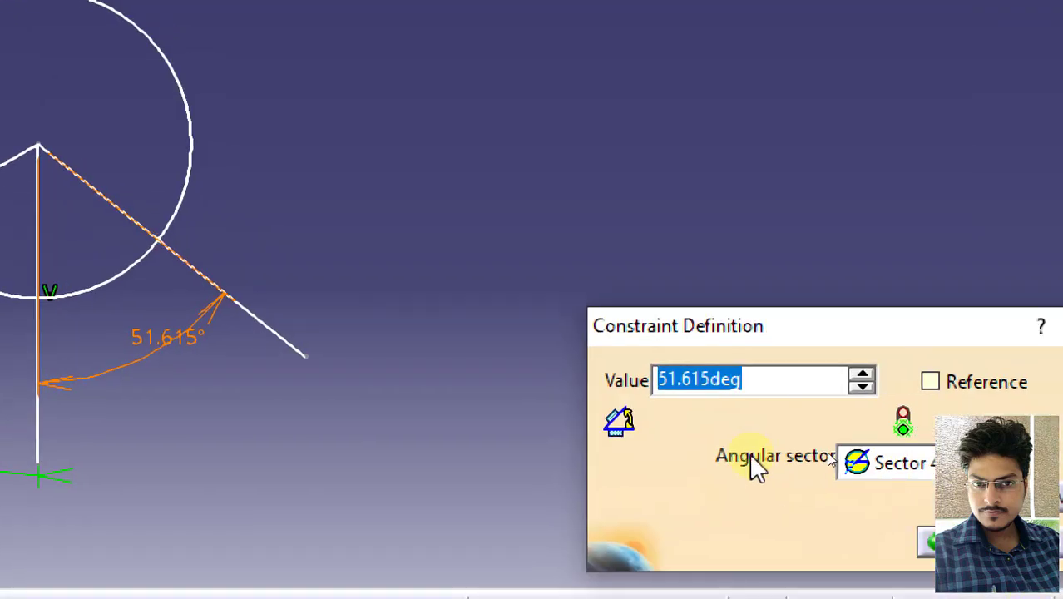
pyautogui.write('60')
pyautogui.press('Return')
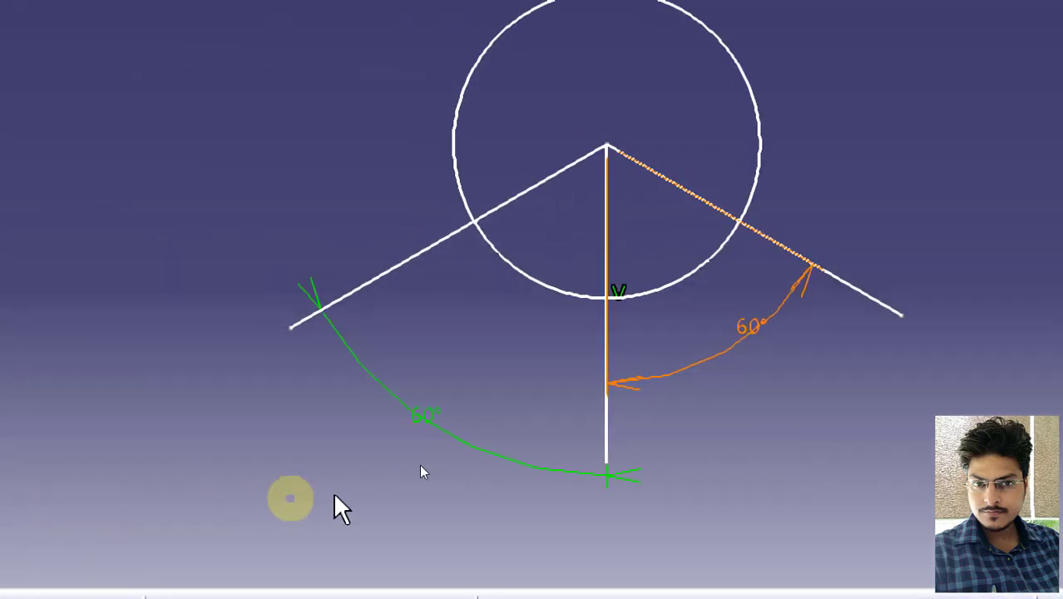
pyautogui.moveTo(528, 428)
pyautogui.mouseDown(button='middle')
pyautogui.moveTo(524, 405)
pyautogui.moveTo(486, 396)
pyautogui.mouseUp(button='middle')
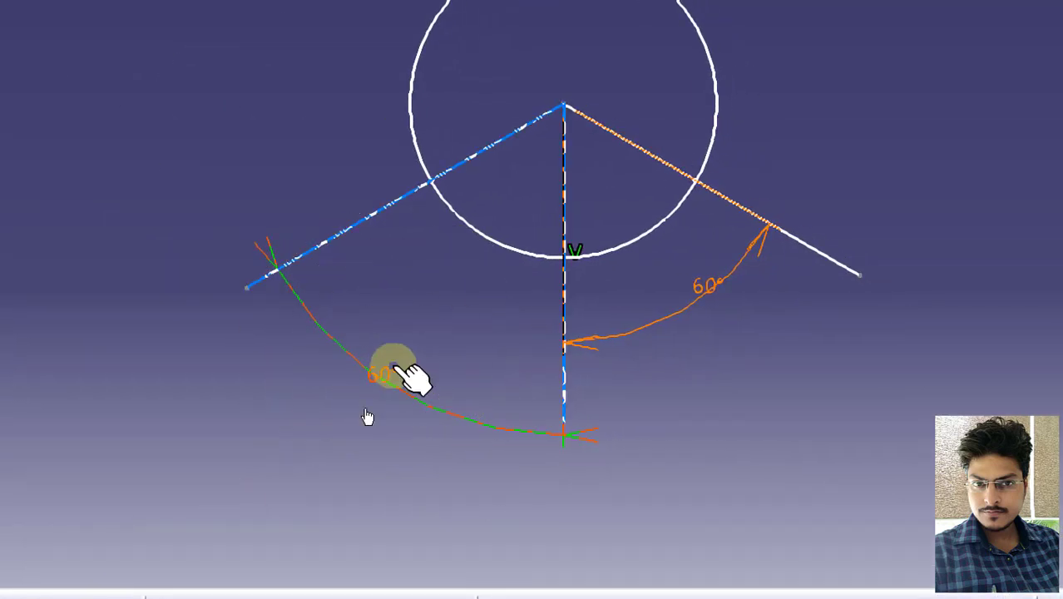
pyautogui.click(756, 289)
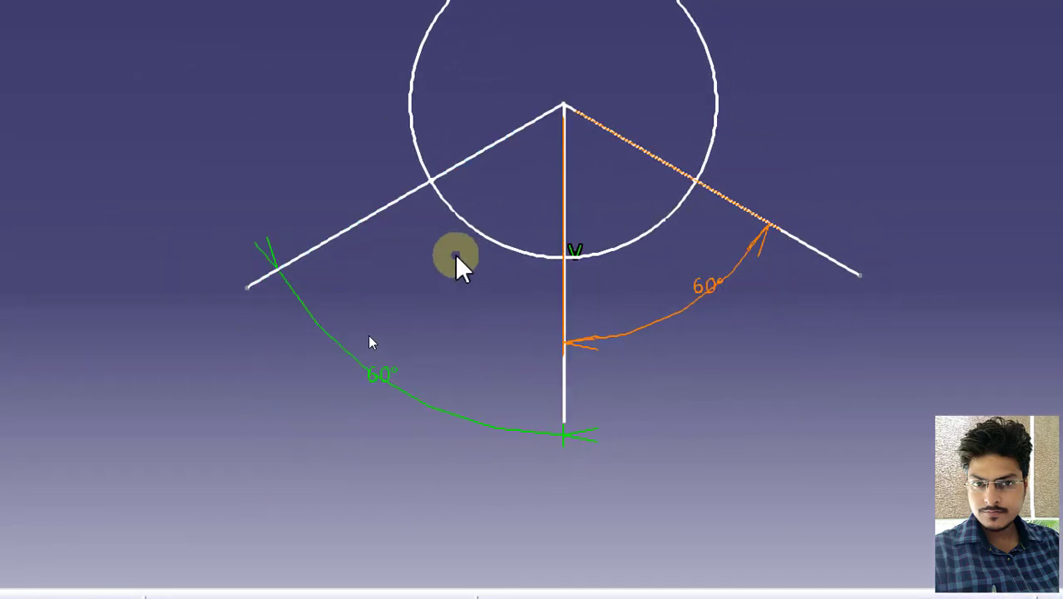
pyautogui.click(375, 224)
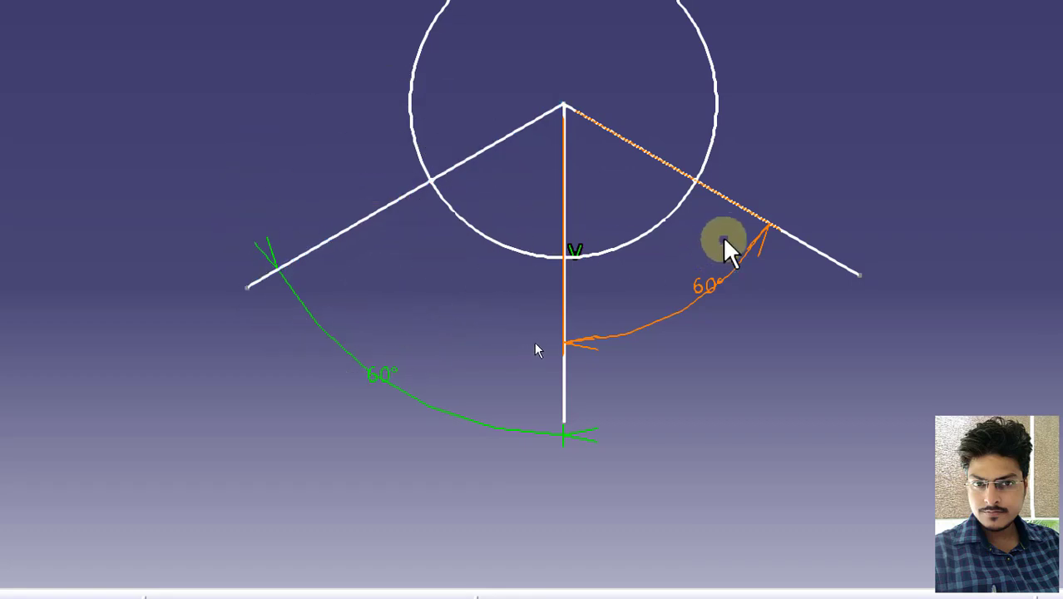
pyautogui.click(752, 216)
pyautogui.click(752, 217)
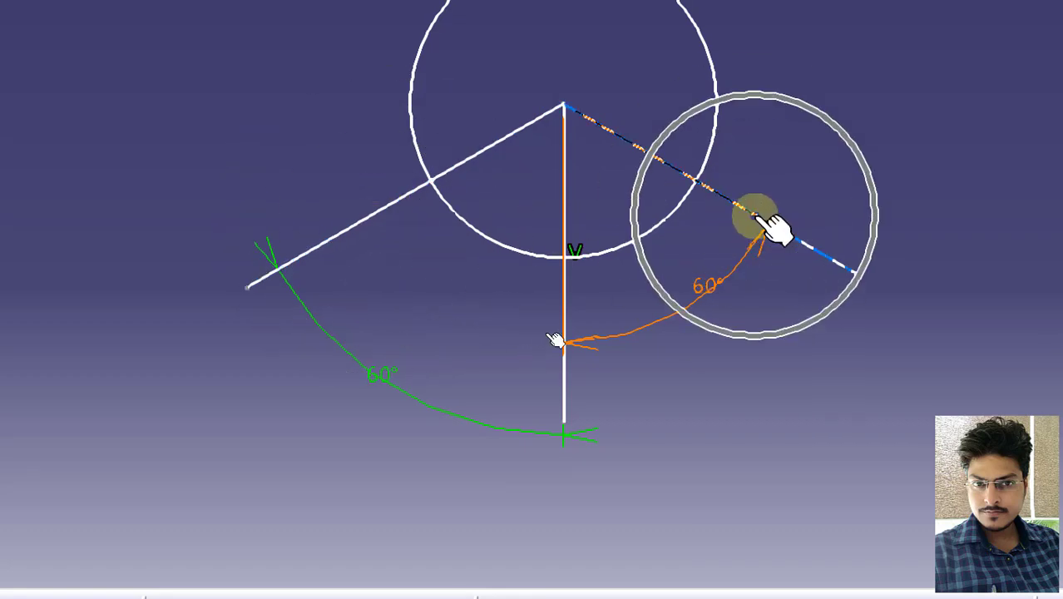
pyautogui.click(812, 171)
pyautogui.moveTo(801, 158); pyautogui.dragTo(686, 193, button='middle')
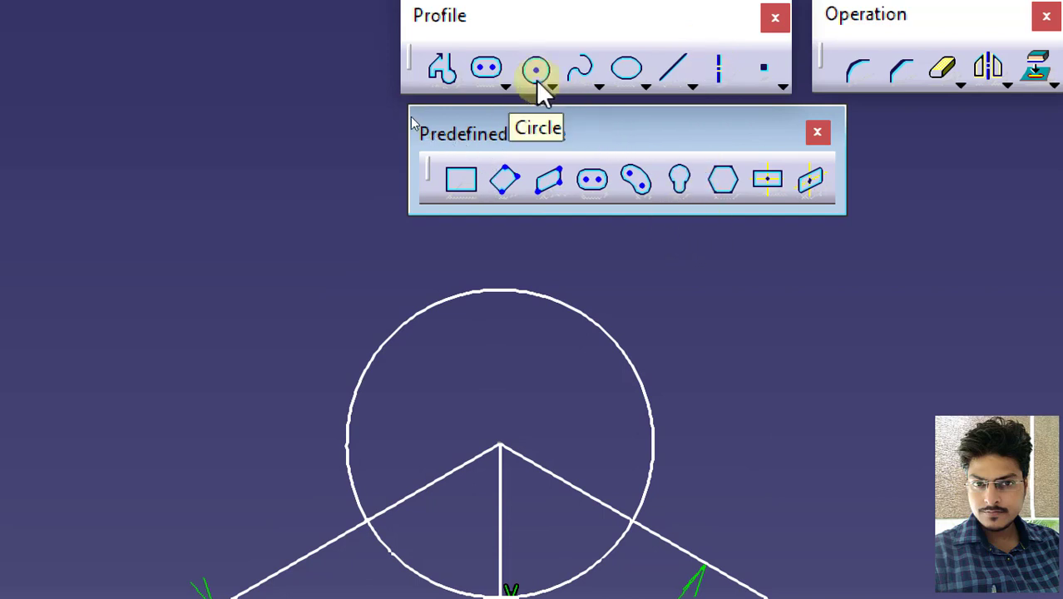
# Draw a 12 mm radius circle concentric with the existing circle
pyautogui.click(537, 81)
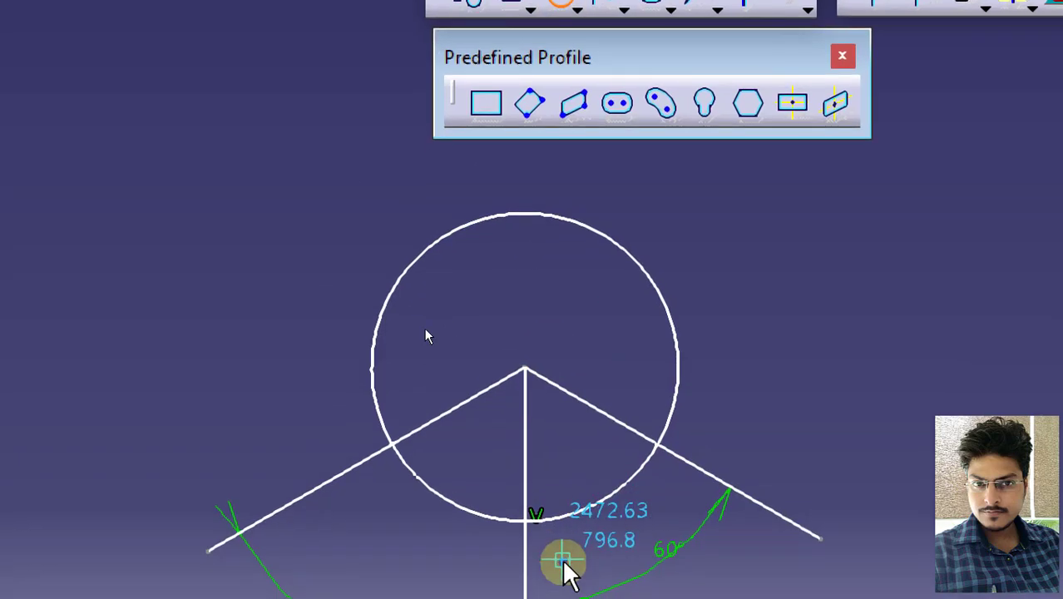
pyautogui.click(538, 375)
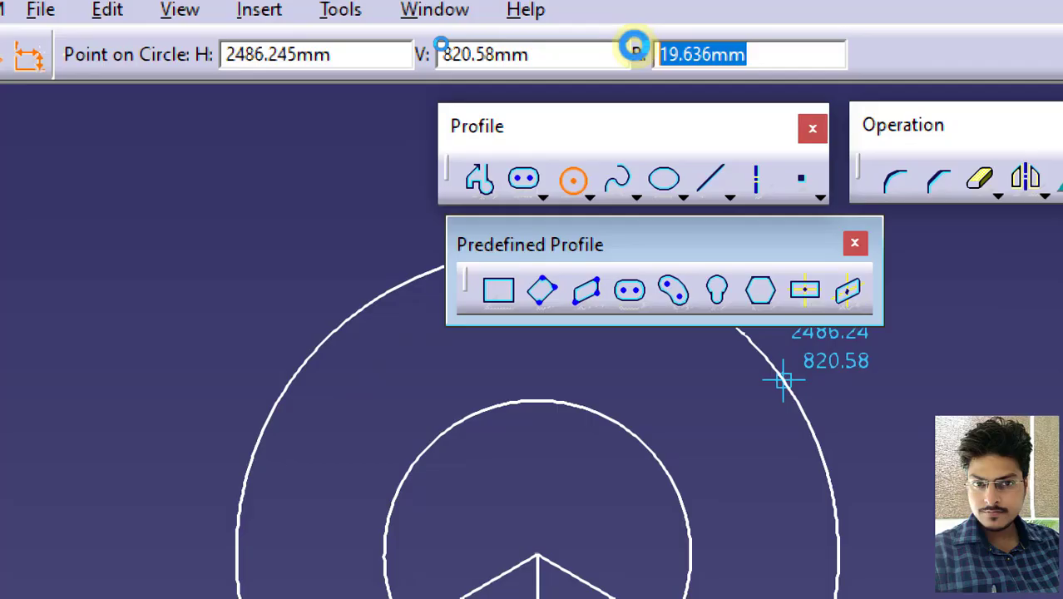
pyautogui.write('12')
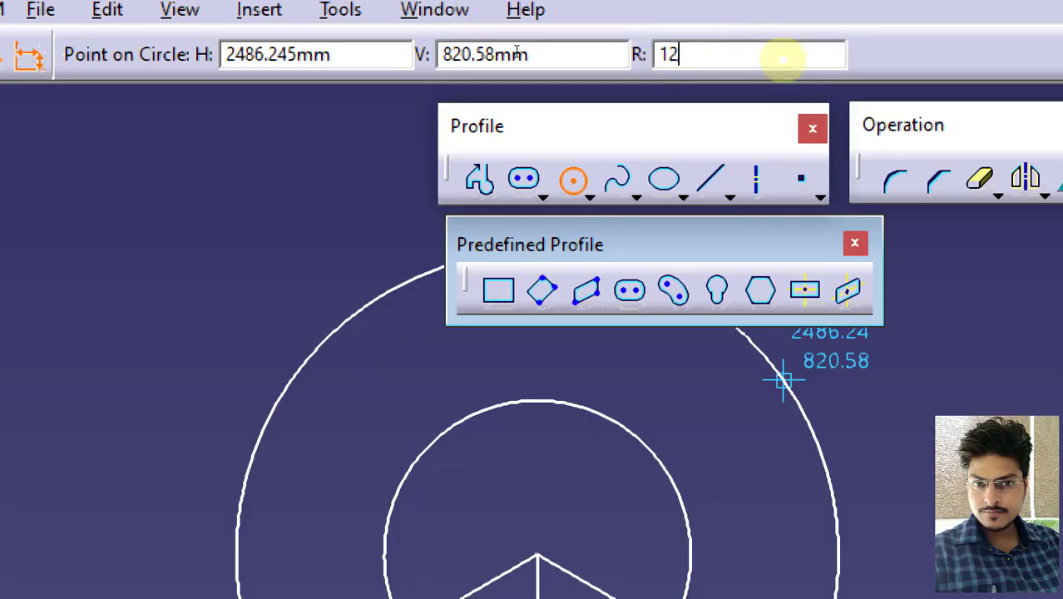
pyautogui.press('Return')
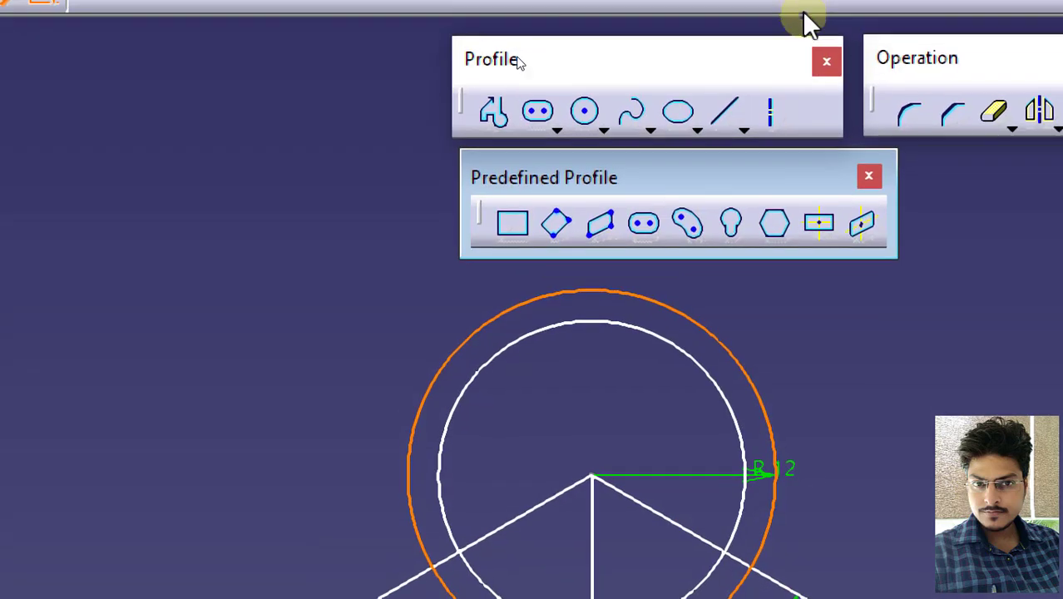
# Draw an 8 mm radius circle centred on the same point, inside the two existing circles
pyautogui.click(591, 125)
pyautogui.doubleClick(695, 96)
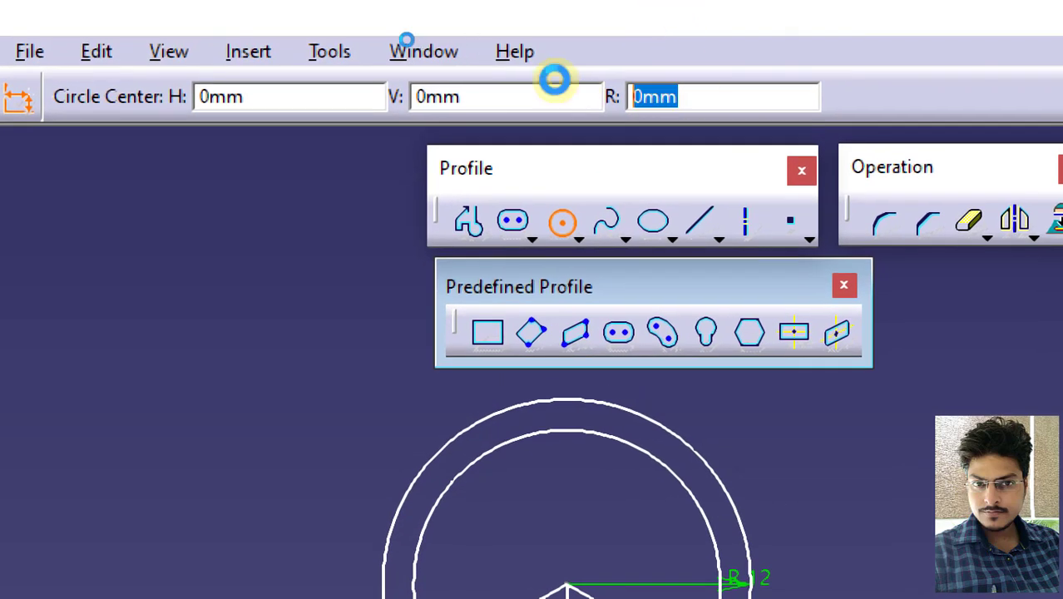
pyautogui.write('8')
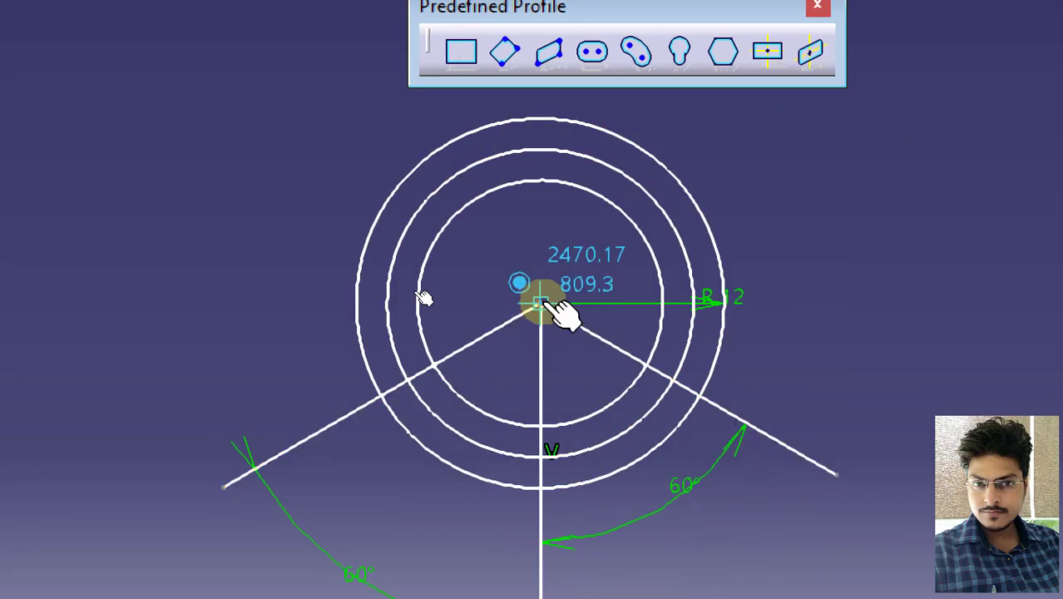
pyautogui.click(539, 303)
pyautogui.click(846, 242)
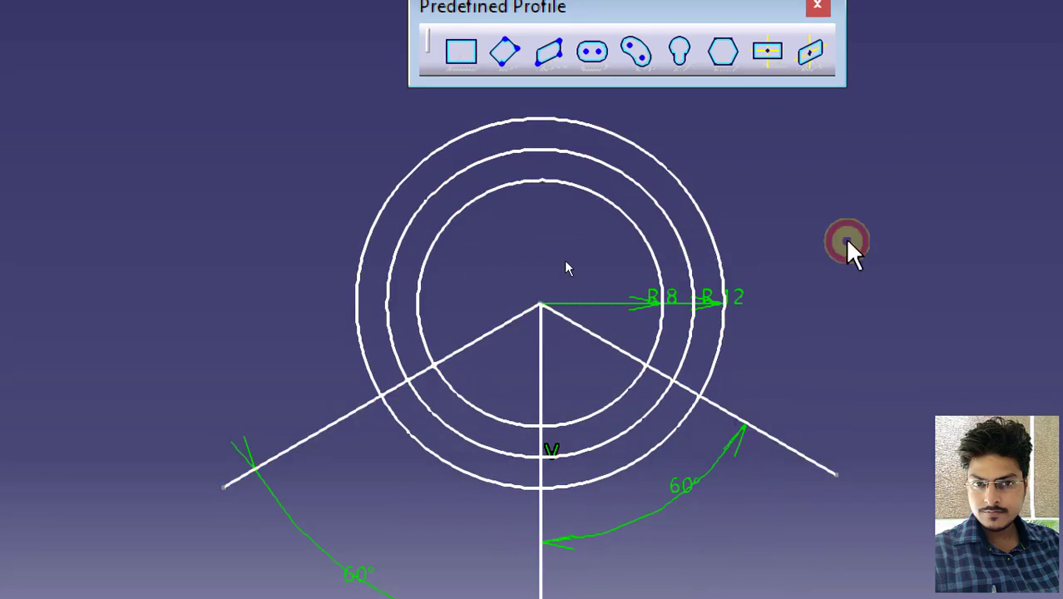
# Quick Trim the upper arcs of the three concentric circles and the outer ends of both angled lines
pyautogui.click(685, 245)
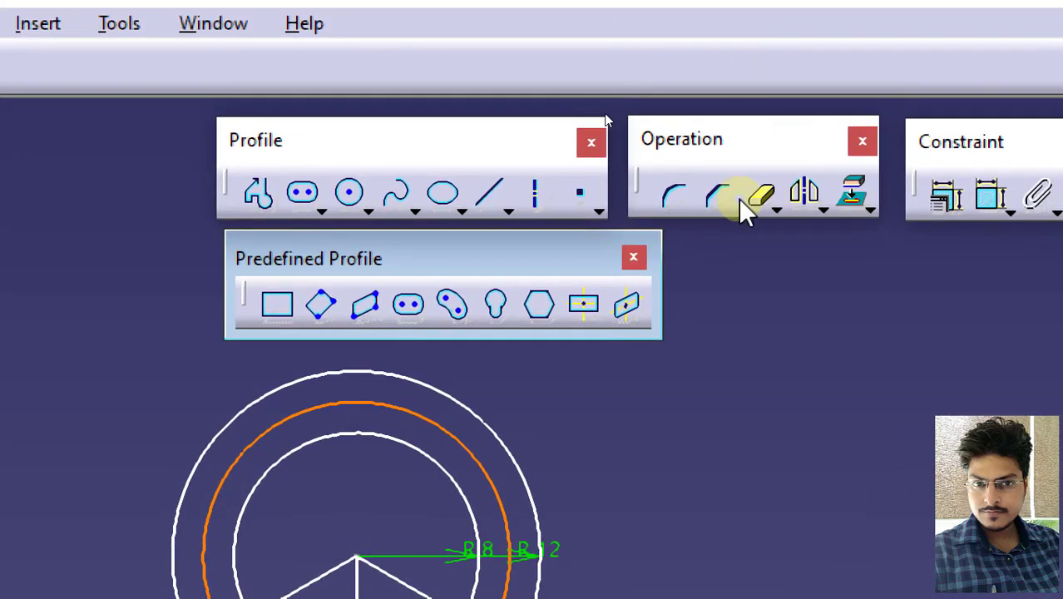
pyautogui.click(804, 127)
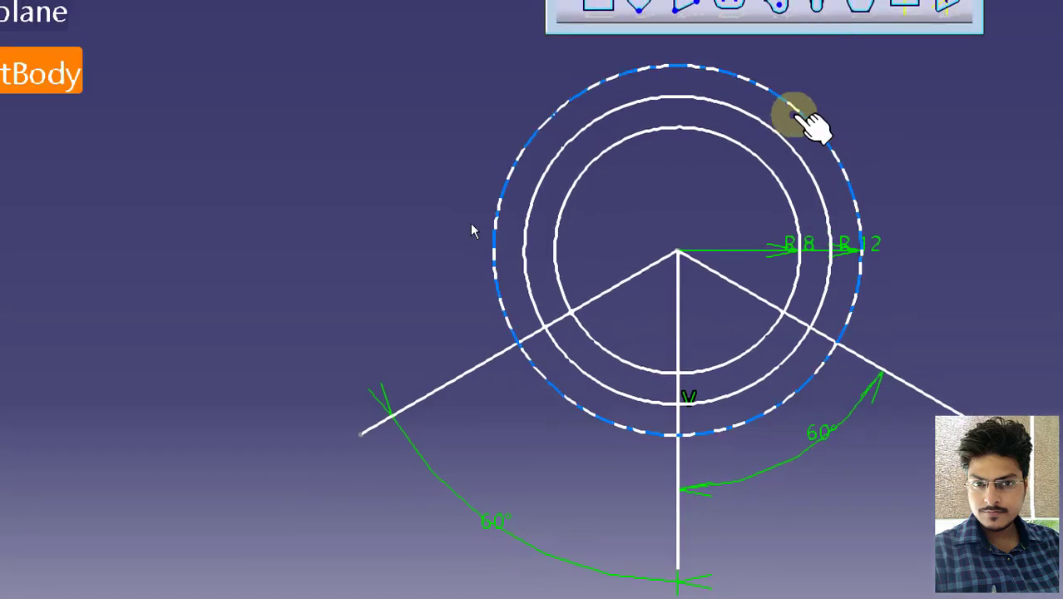
pyautogui.click(796, 116)
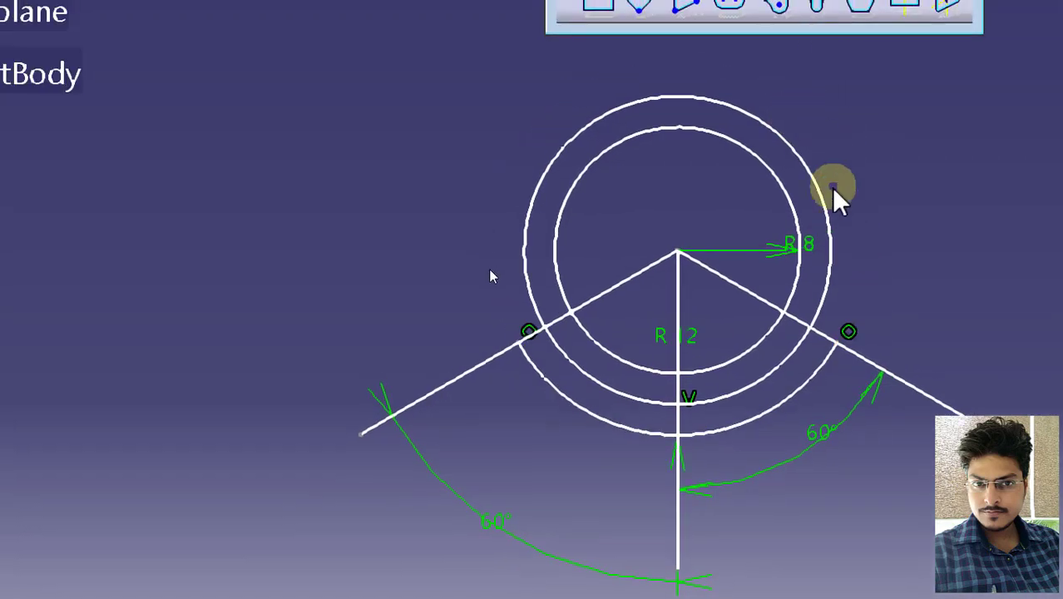
pyautogui.click(939, 404)
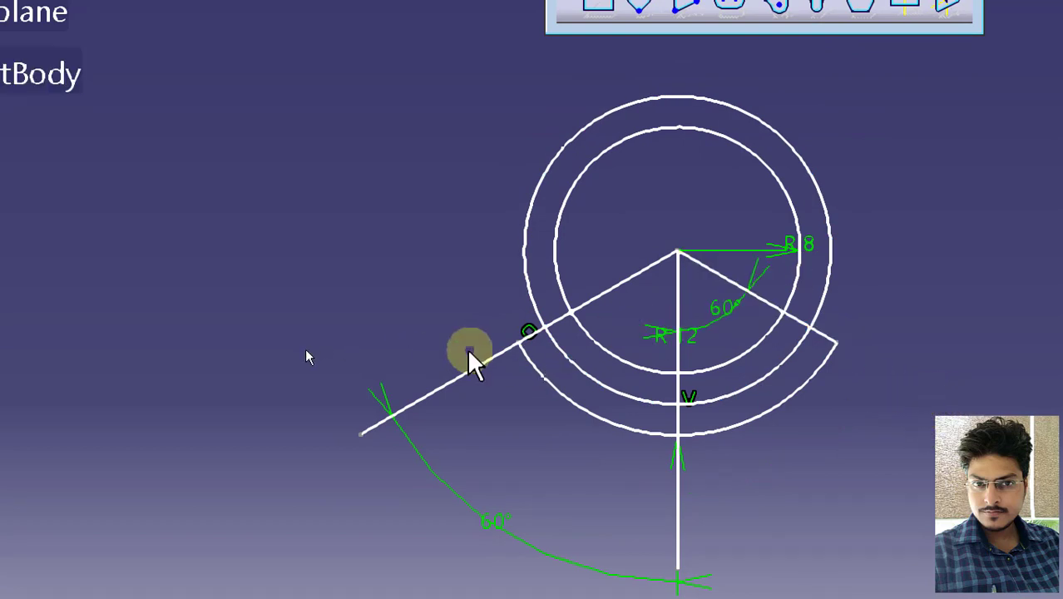
pyautogui.click(463, 382)
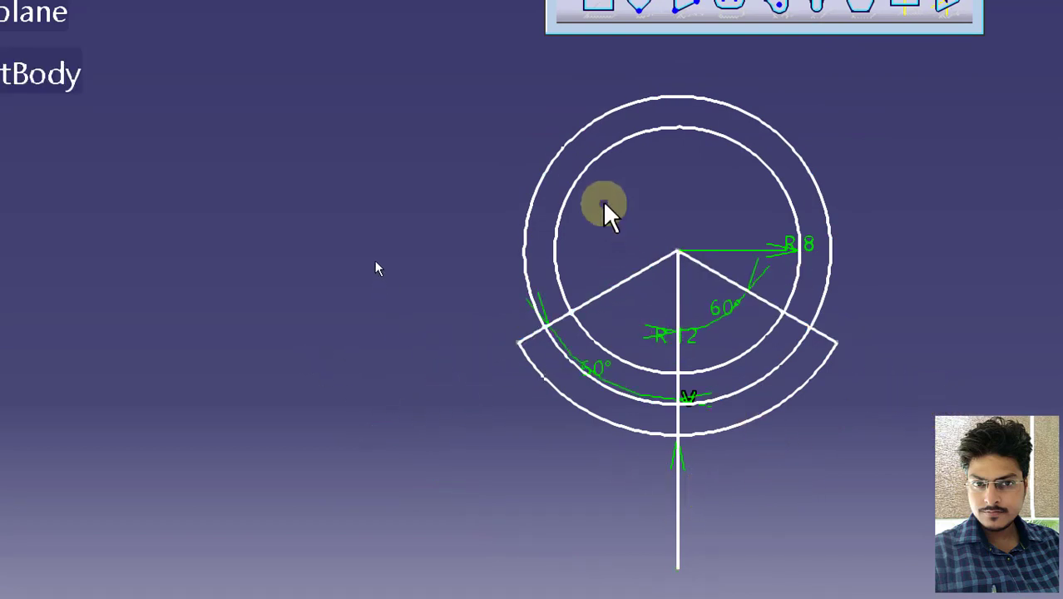
pyautogui.click(592, 158)
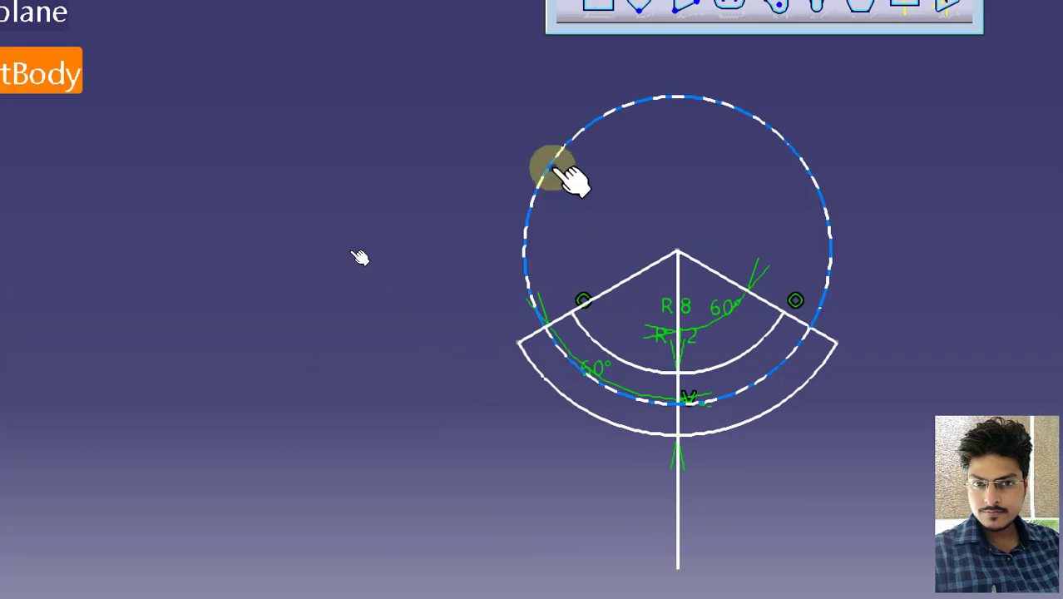
pyautogui.click(556, 171)
# Draw a circle centred on the middle arc's left end, passing through the inner arc's left end
pyautogui.click(667, 85)
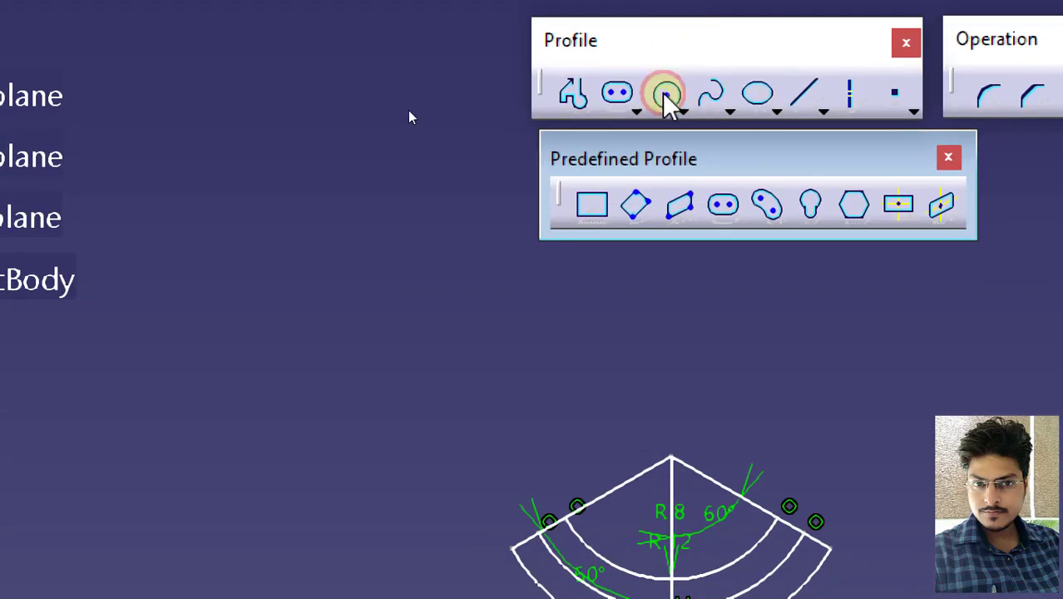
pyautogui.moveTo(598, 385)
pyautogui.keyDown('ctrl'); pyautogui.mouseDown(button='middle')
pyautogui.moveTo(607, 361)
pyautogui.moveTo(595, 254)
pyautogui.mouseUp(button='middle'); pyautogui.keyUp('ctrl')
pyautogui.moveTo(692, 287); pyautogui.dragTo(726, 195, button='middle')
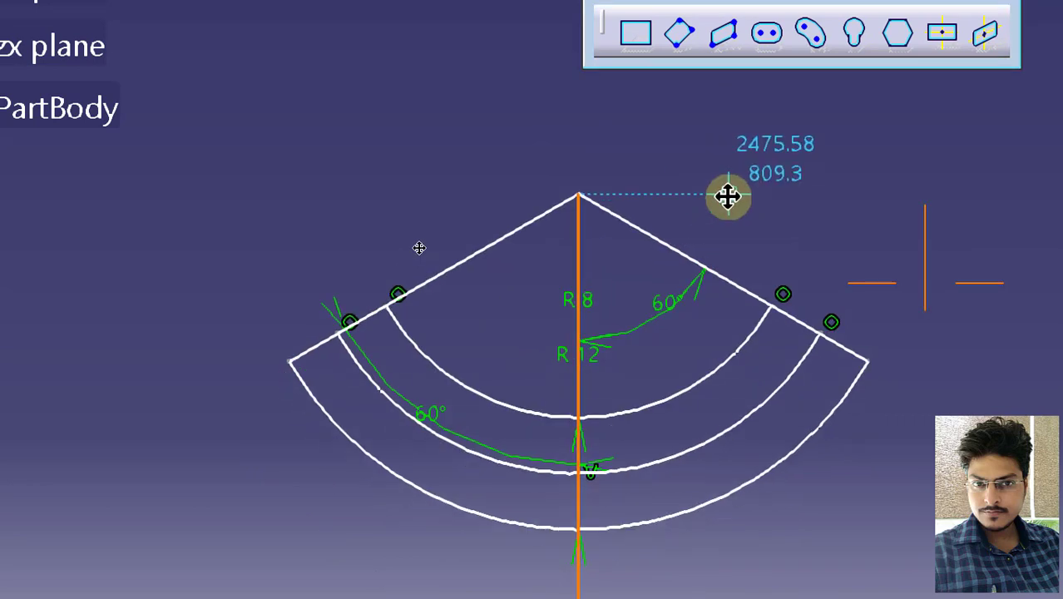
pyautogui.press('ctrl')
pyautogui.press('ctrl')
pyautogui.press('ctrl')
pyautogui.click(340, 332)
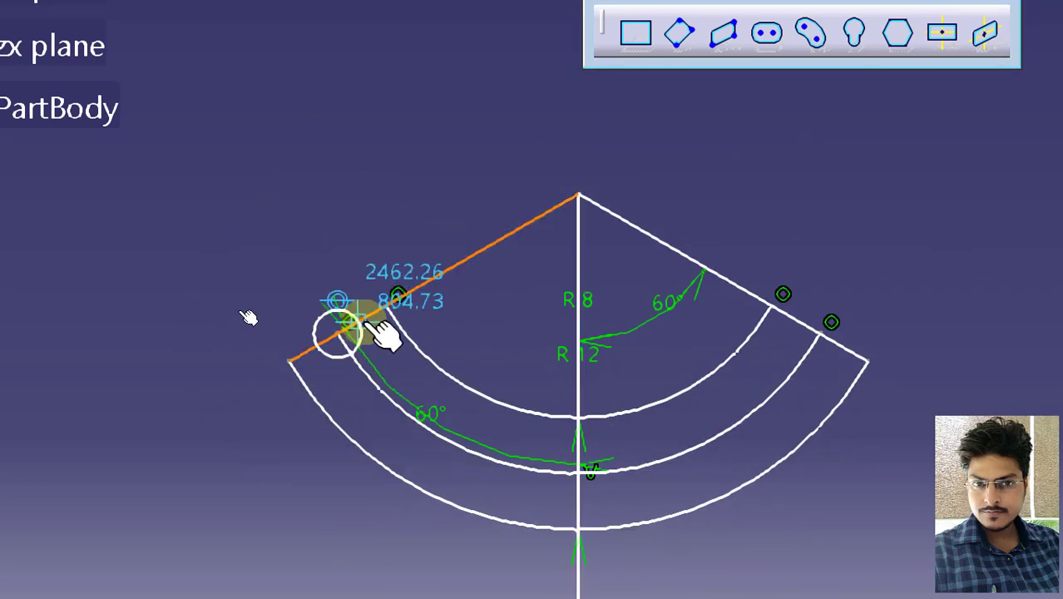
pyautogui.click(391, 370)
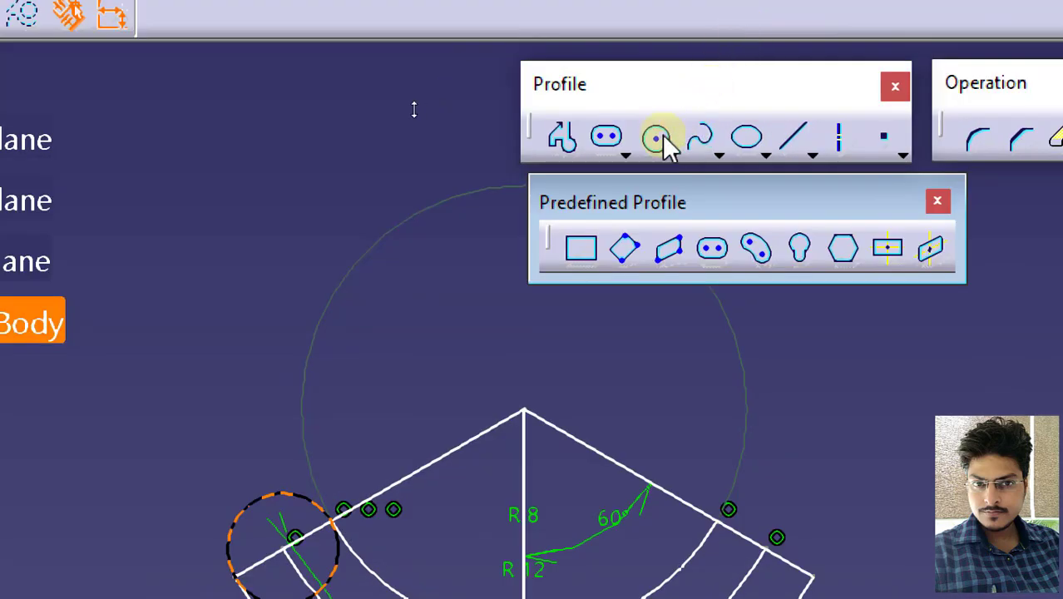
# Draw a circle centred on the middle arc's right end, passing through the inner arc's right end
pyautogui.click(658, 136)
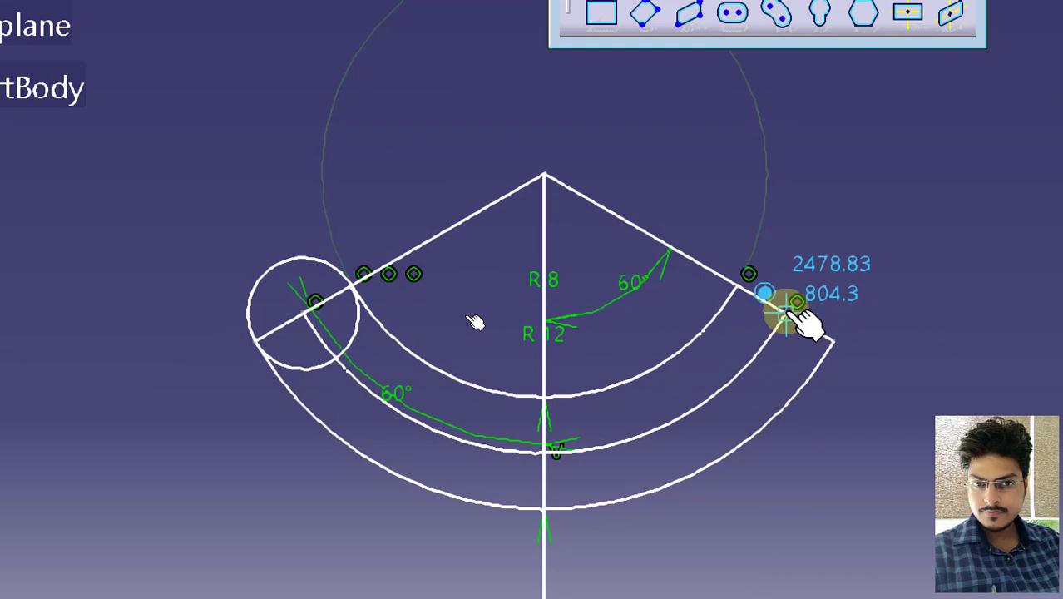
pyautogui.click(786, 314)
pyautogui.click(736, 287)
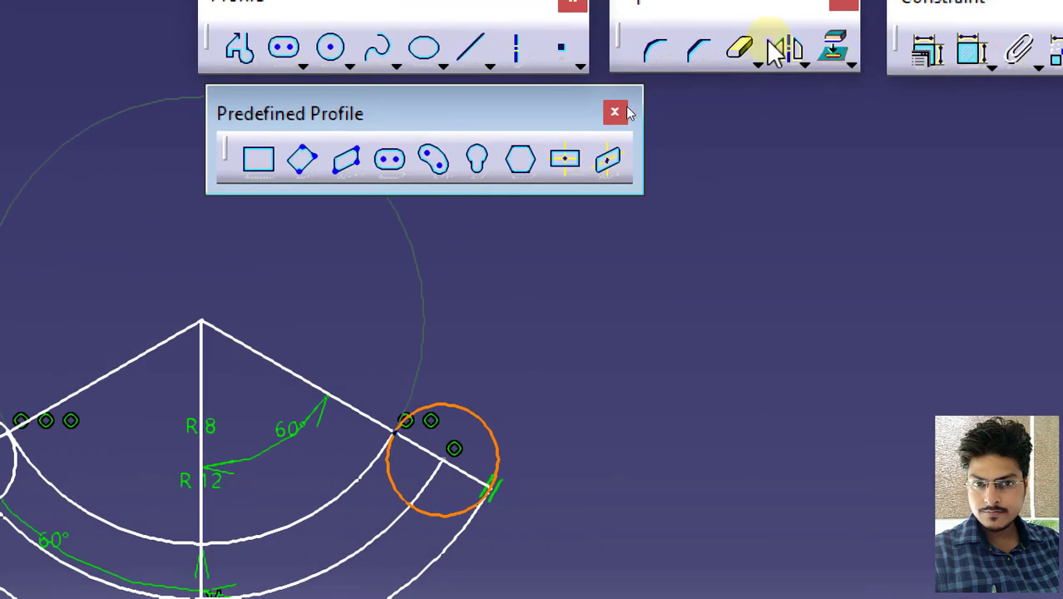
# Trim the angled and vertical lines inside the inner arc, and the vertical line below the outer arc
pyautogui.click(741, 46)
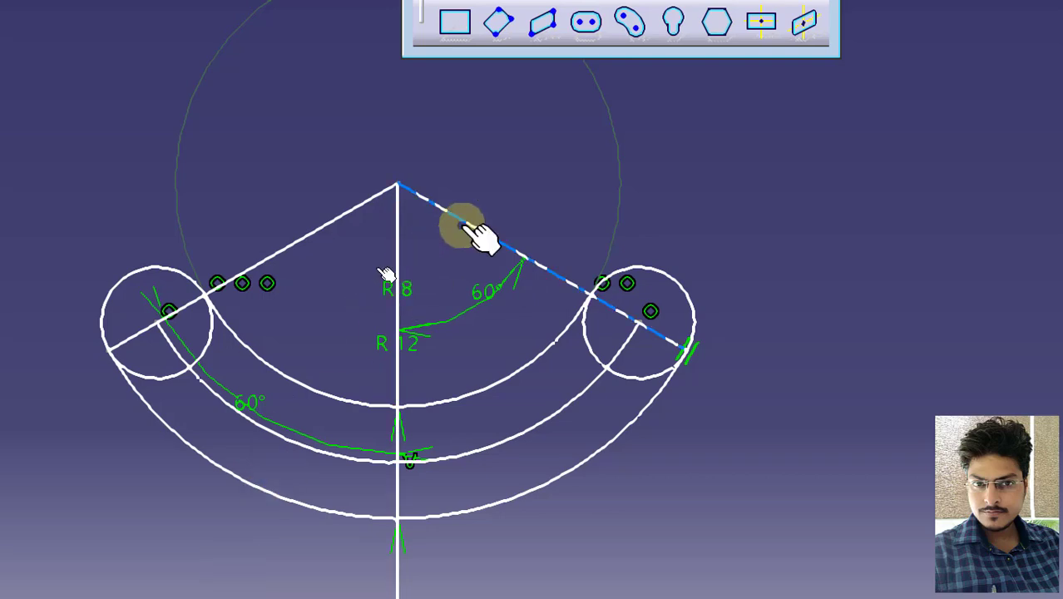
pyautogui.click(464, 224)
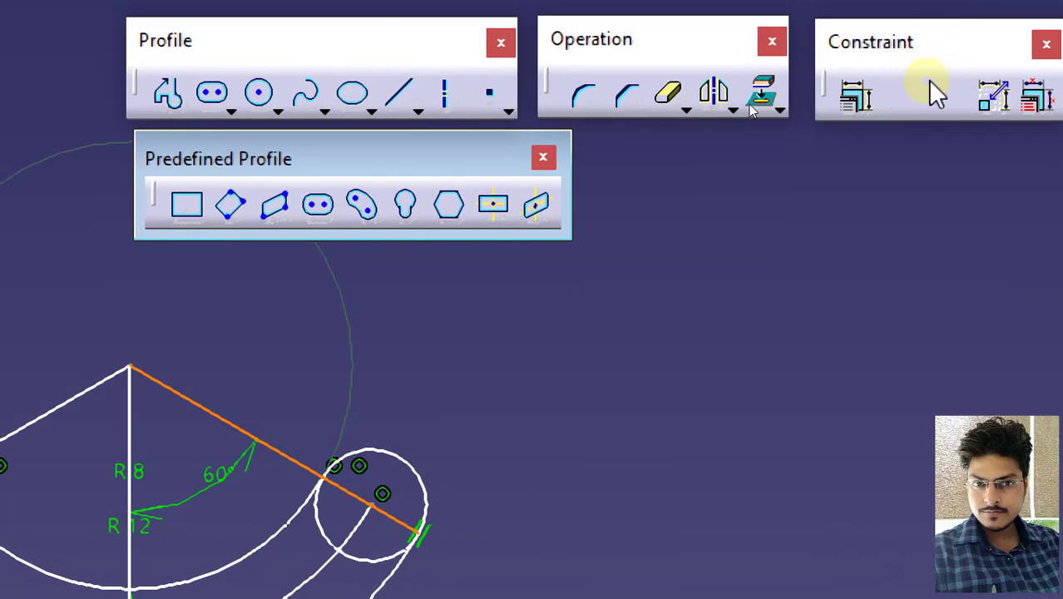
pyautogui.click(670, 93)
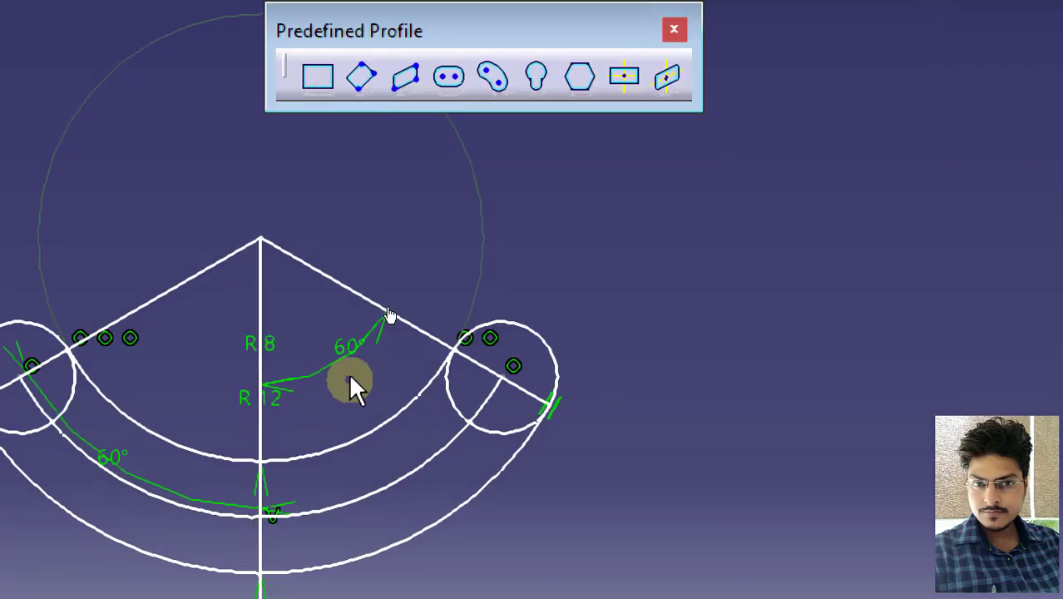
pyautogui.click(345, 281)
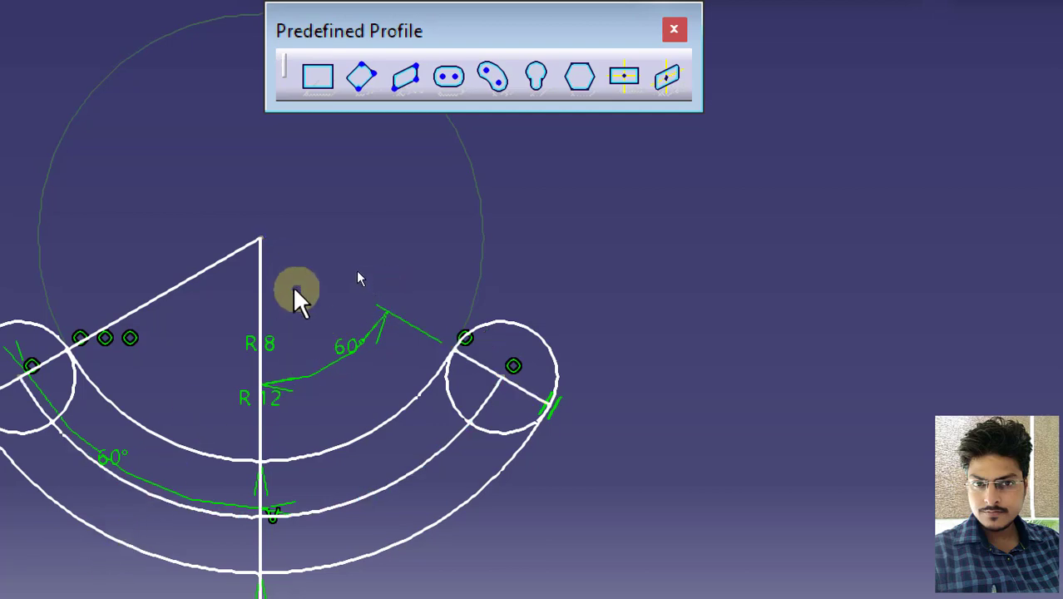
pyautogui.click(261, 282)
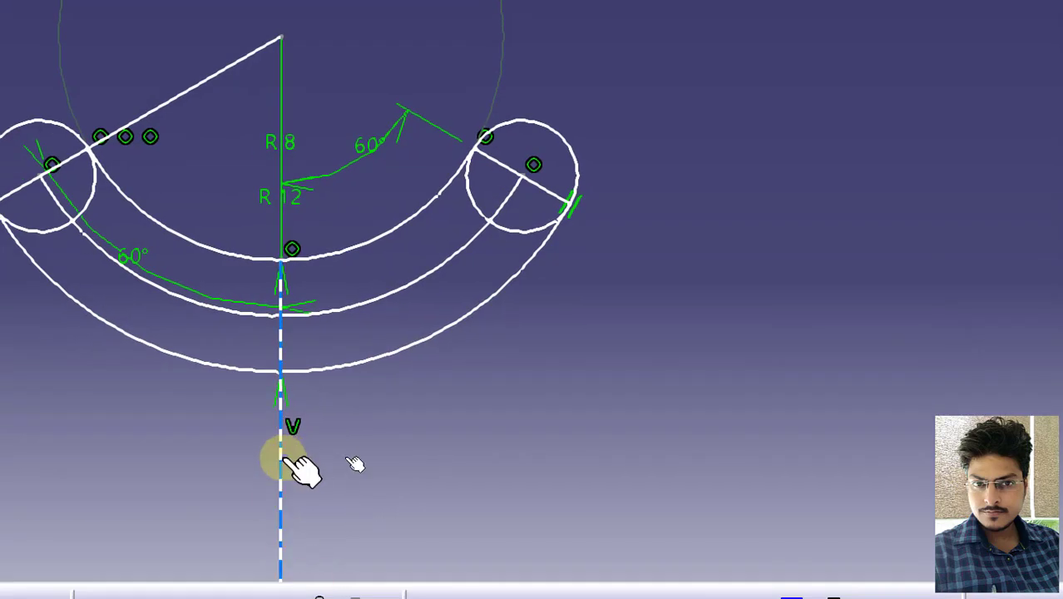
pyautogui.click(281, 462)
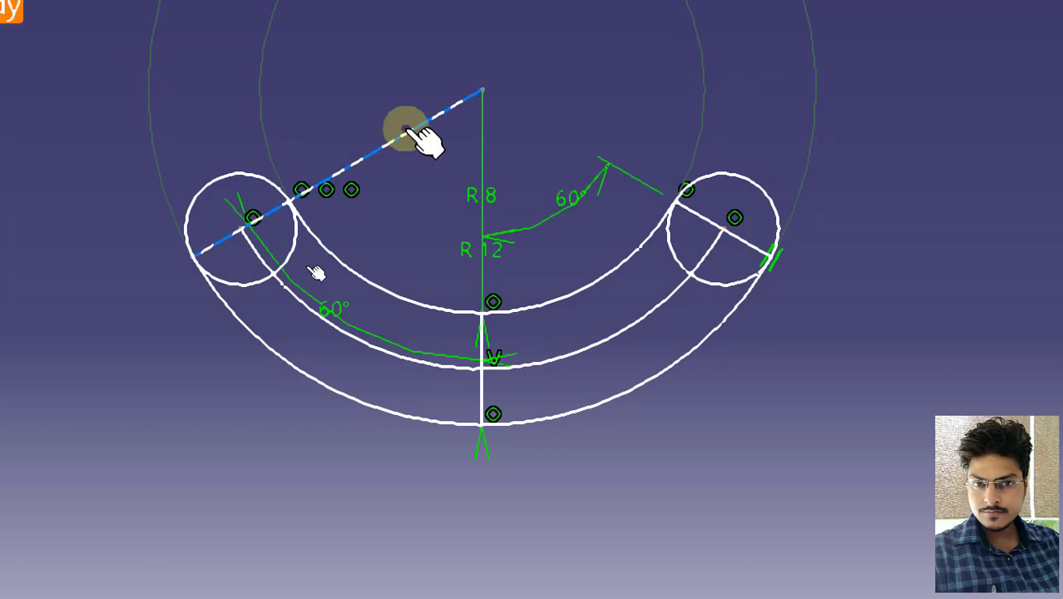
pyautogui.click(407, 131)
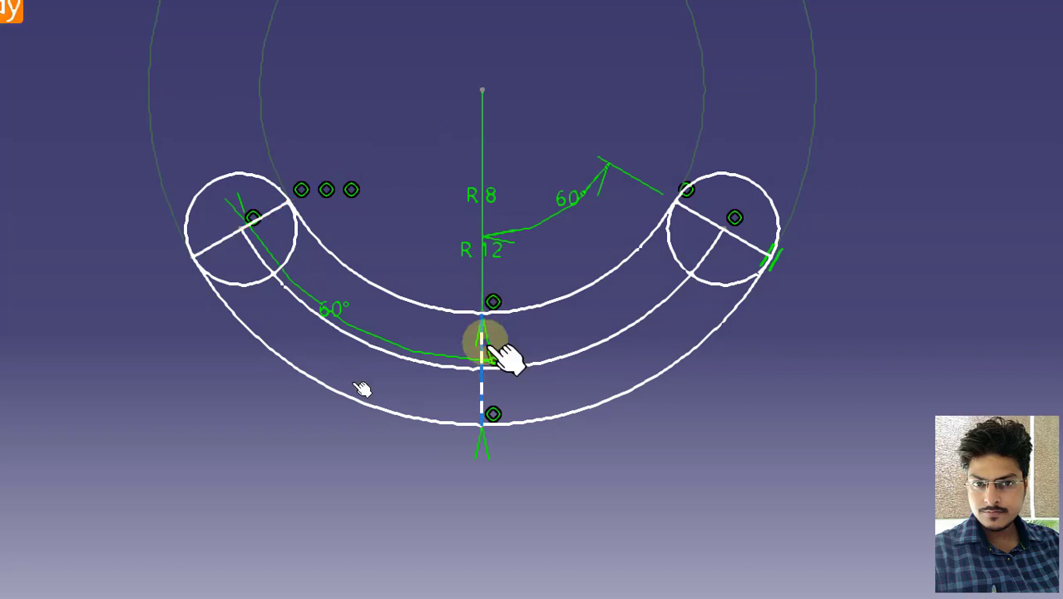
# Trim the inner portions of both end circles so that only the slot's rounded ends remain
pyautogui.click(286, 248)
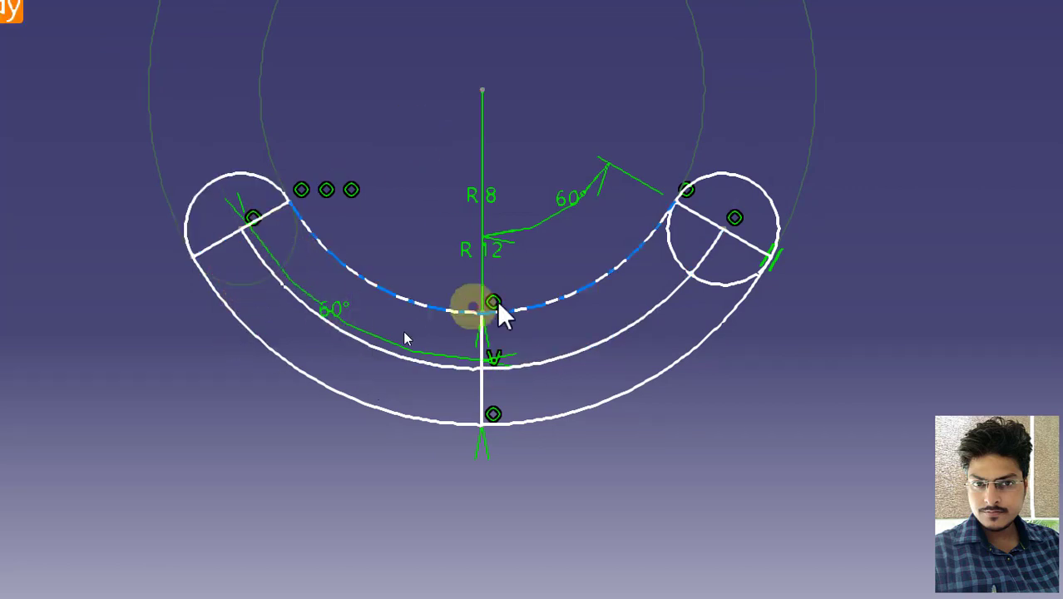
pyautogui.click(682, 249)
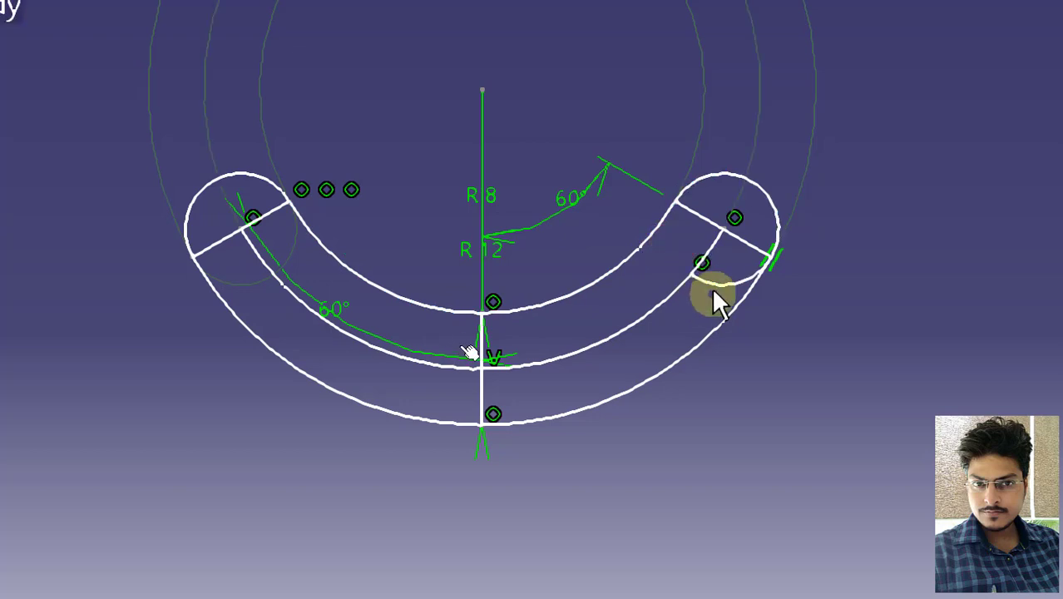
pyautogui.click(707, 281)
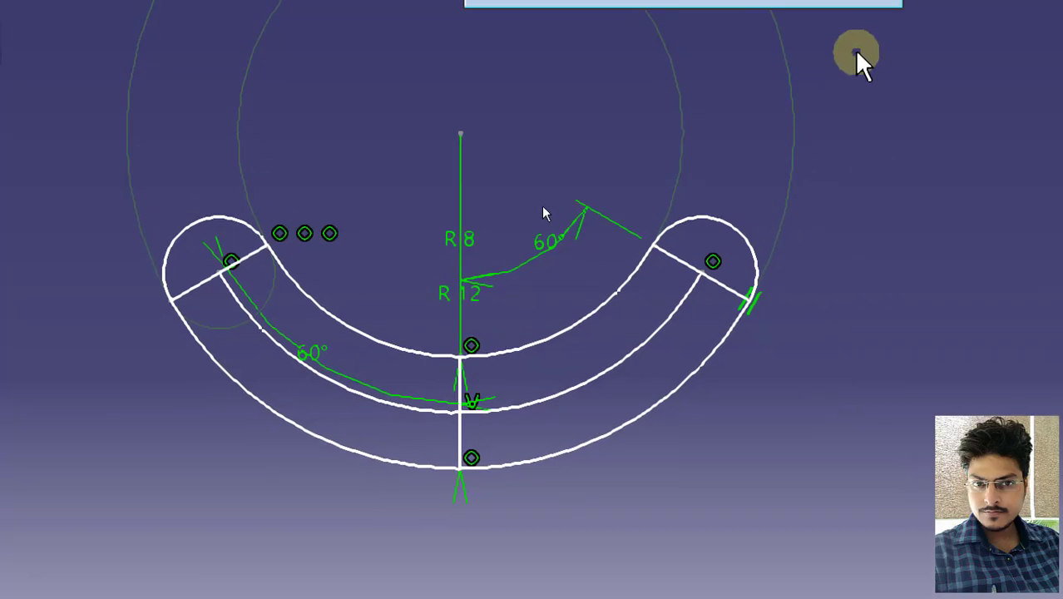
# Select the whole manually built curved slot with its constraints and delete it
pyautogui.moveTo(855, 56)
pyautogui.mouseDown()
pyautogui.moveTo(837, 101)
pyautogui.moveTo(25, 517)
pyautogui.mouseUp()
pyautogui.moveTo(881, 117)
pyautogui.mouseDown()
pyautogui.moveTo(160, 498)
pyautogui.moveTo(22, 555)
pyautogui.mouseUp()
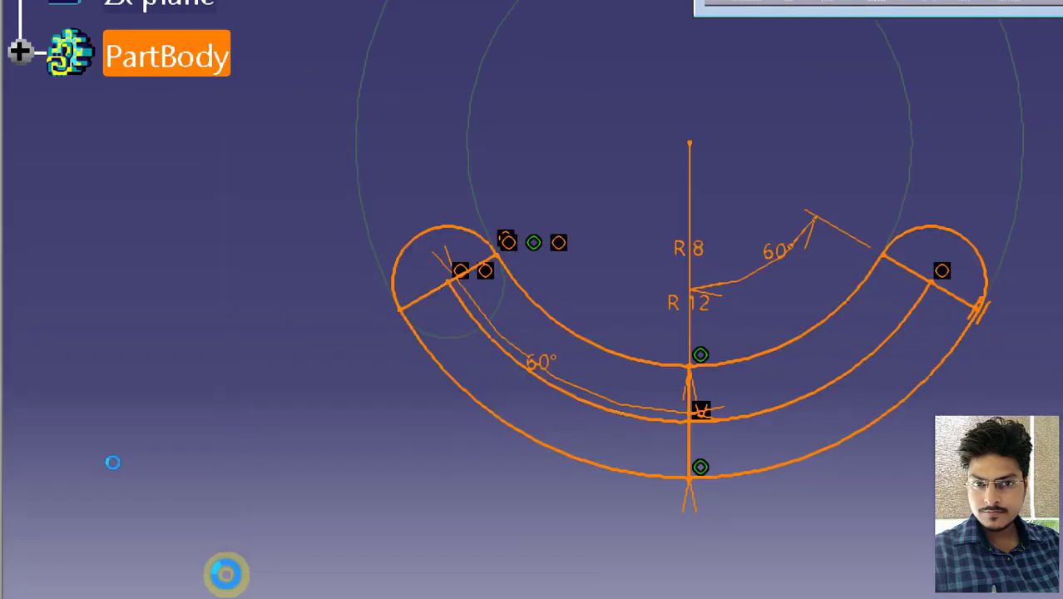
pyautogui.press('Delete')
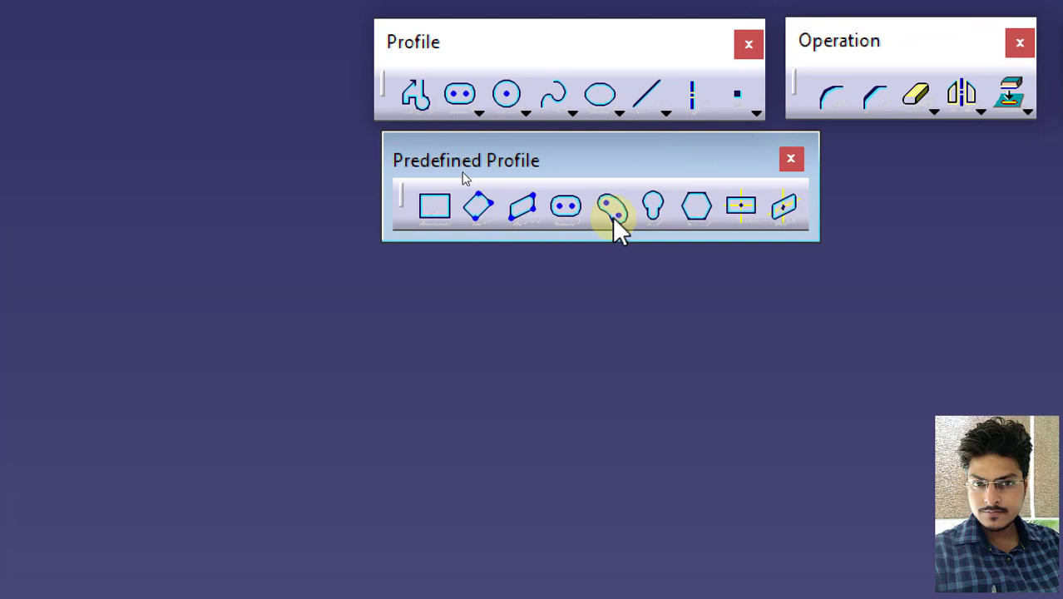
# Start a predefined cylindrical elongated hole, place its arc centre and set the centre arc's radius to 10 mm
pyautogui.click(612, 218)
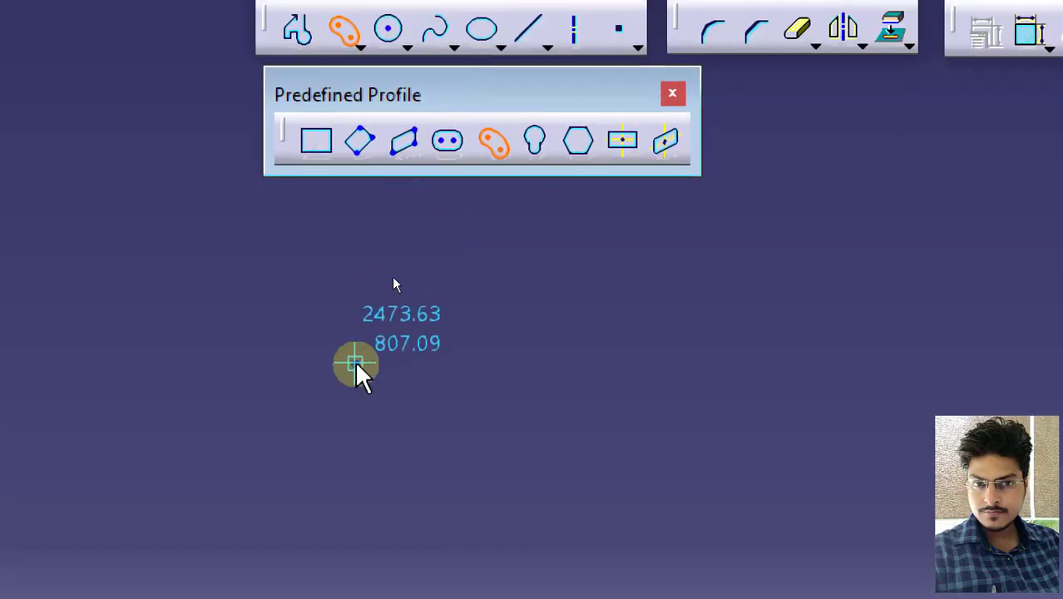
pyautogui.click(420, 180)
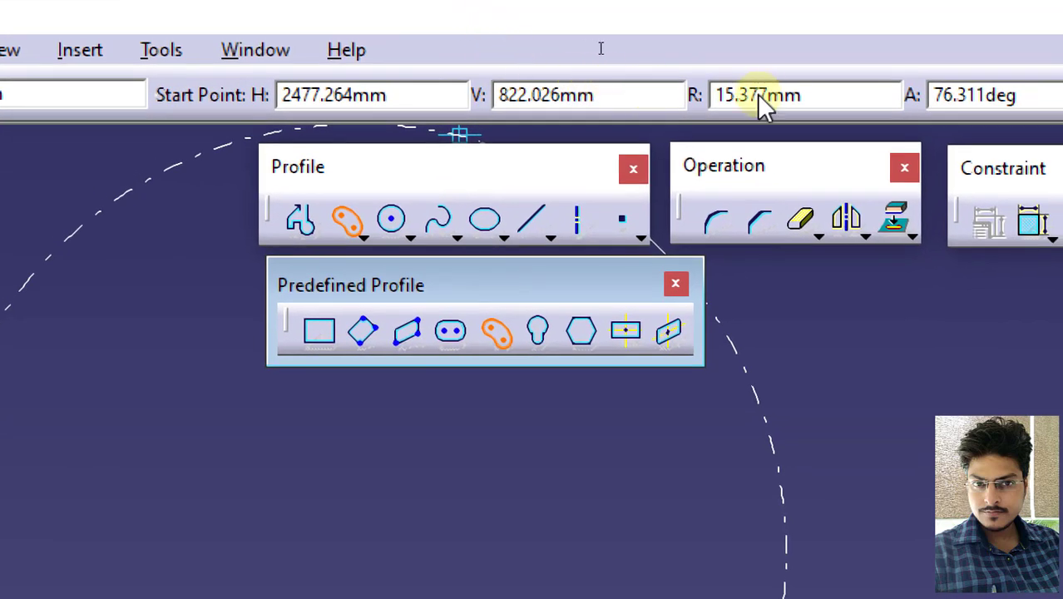
pyautogui.moveTo(818, 90); pyautogui.dragTo(683, 90)
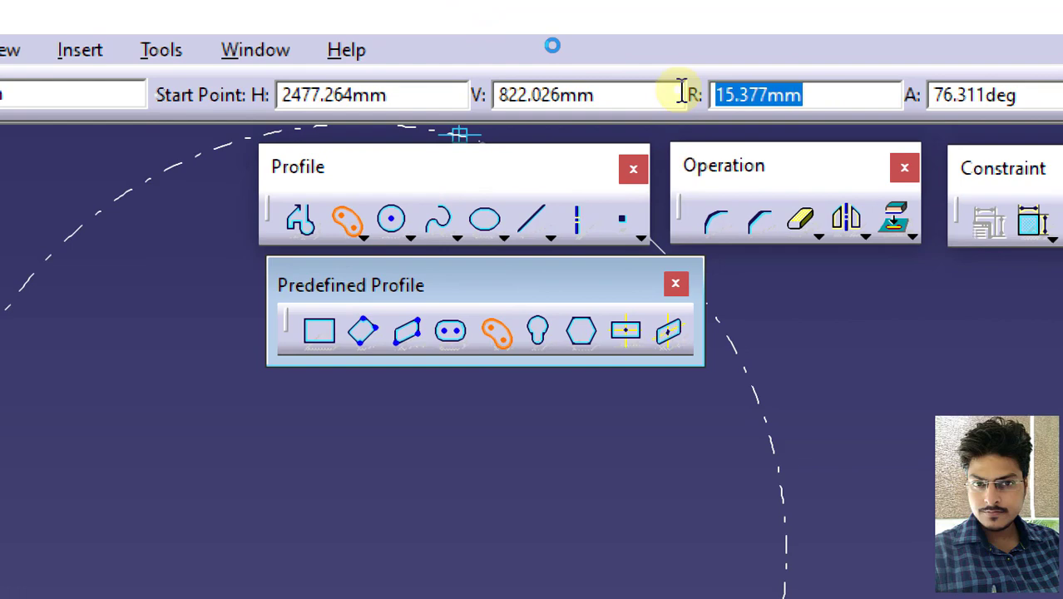
pyautogui.write('10')
pyautogui.press('Return')
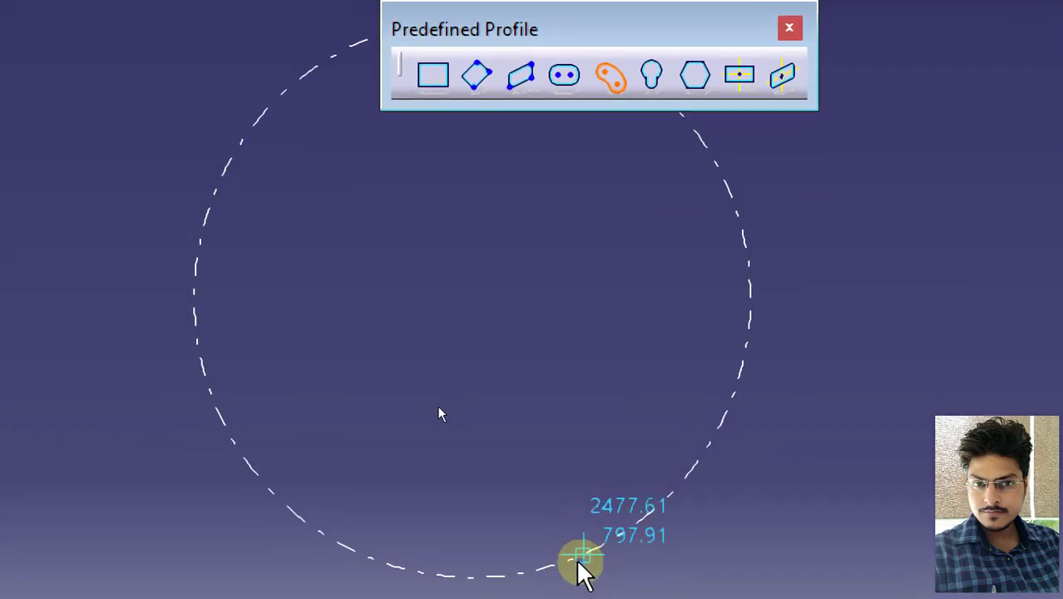
# Set the start point of the elongated hole's centre arc at an angle of 210°
pyautogui.keyDown('ctrl'); pyautogui.moveTo(493, 295); pyautogui.dragTo(527, 448, button='middle'); pyautogui.keyUp('ctrl')
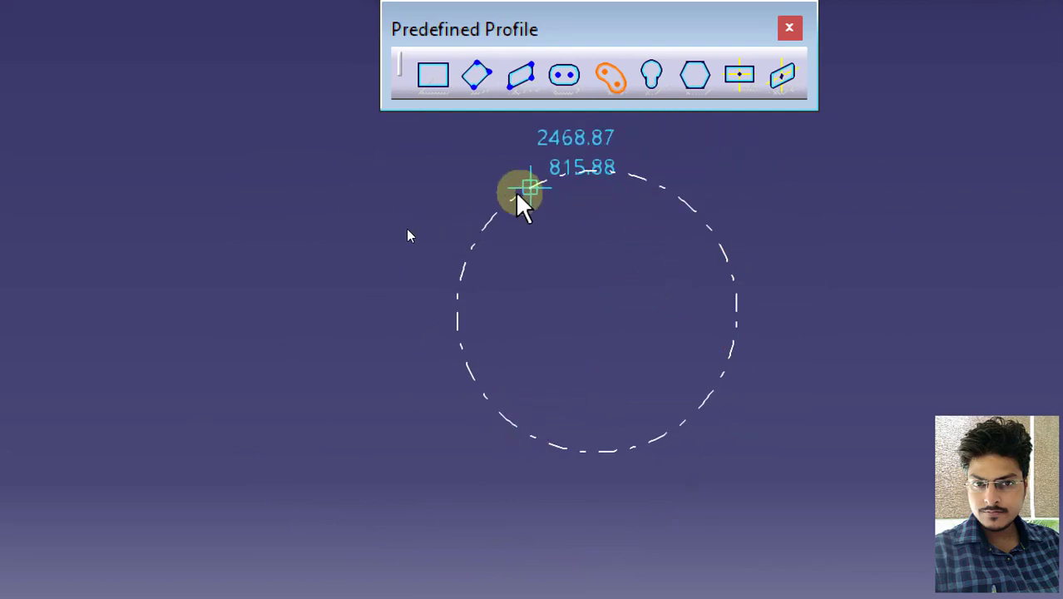
pyautogui.click(619, 150)
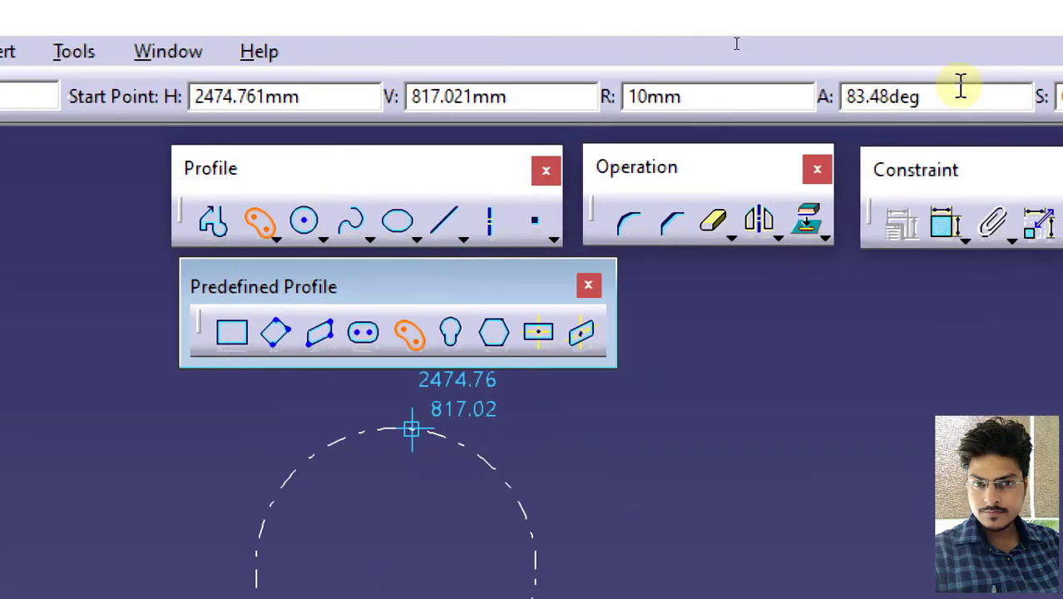
pyautogui.moveTo(961, 86); pyautogui.dragTo(818, 78)
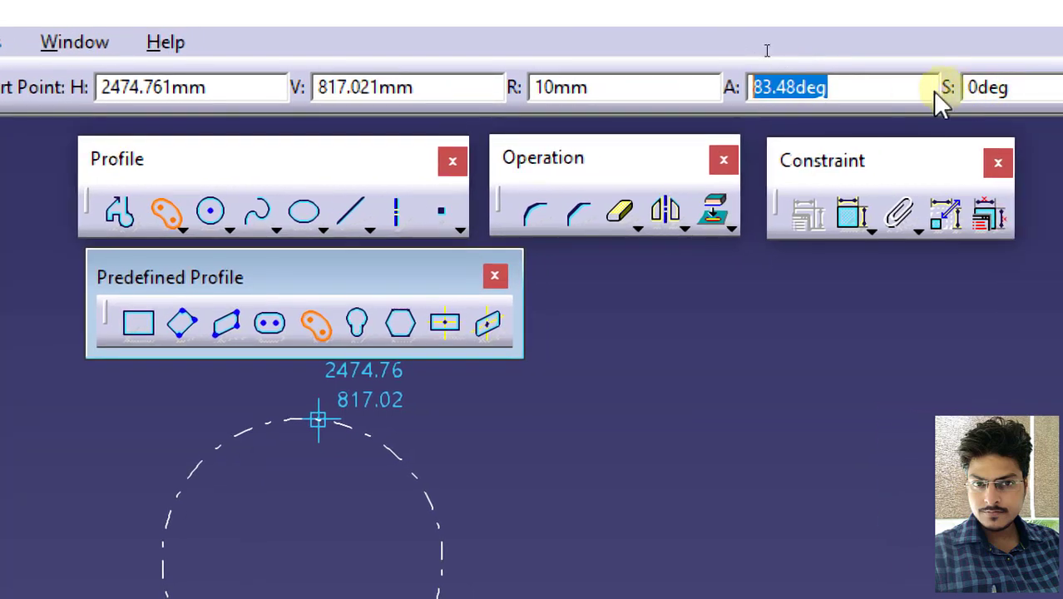
pyautogui.write('21')
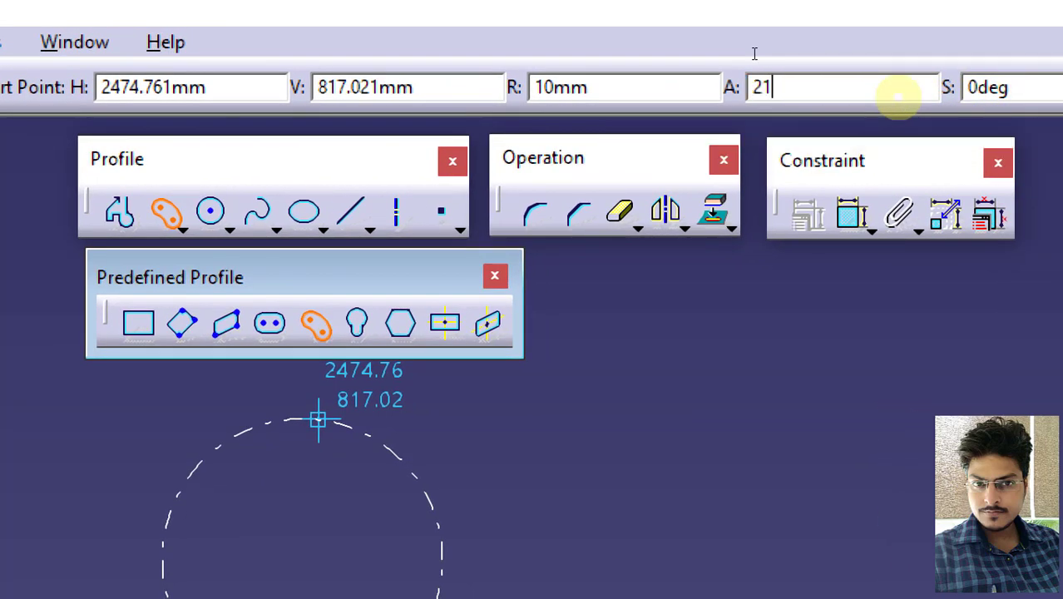
pyautogui.write('0')
pyautogui.press('Return')
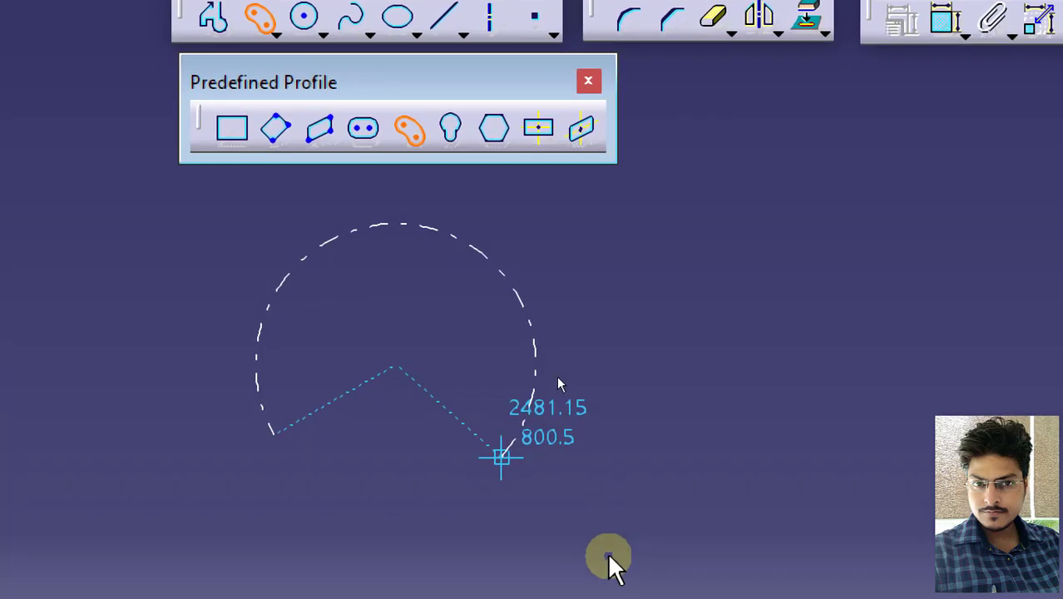
# Set the centre arc's sweep to 120° and place the slot outline with an end radius of about 3.5 mm
pyautogui.click(281, 439)
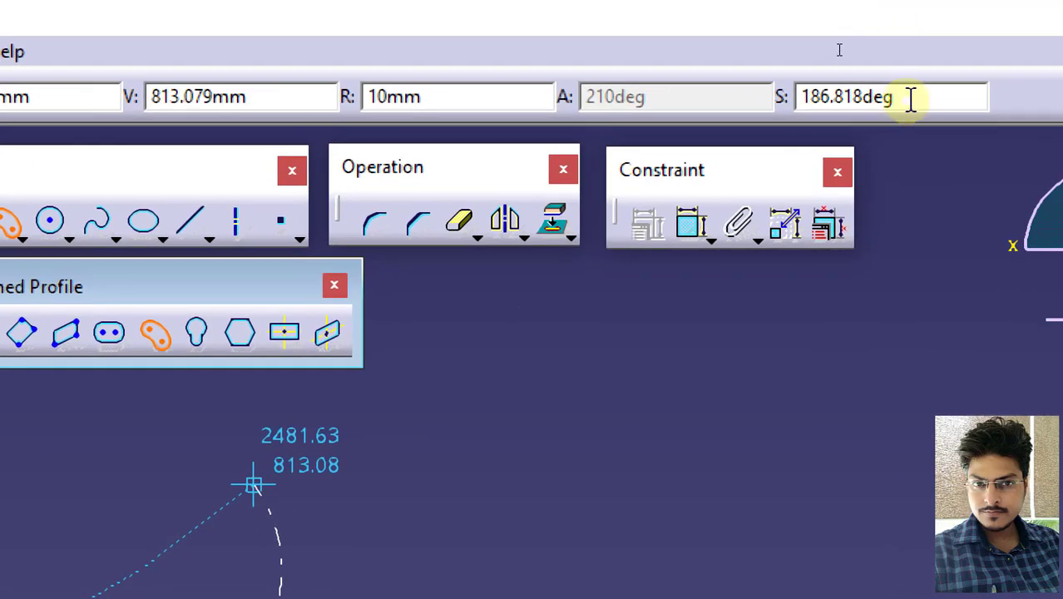
pyautogui.moveTo(910, 100); pyautogui.dragTo(742, 135)
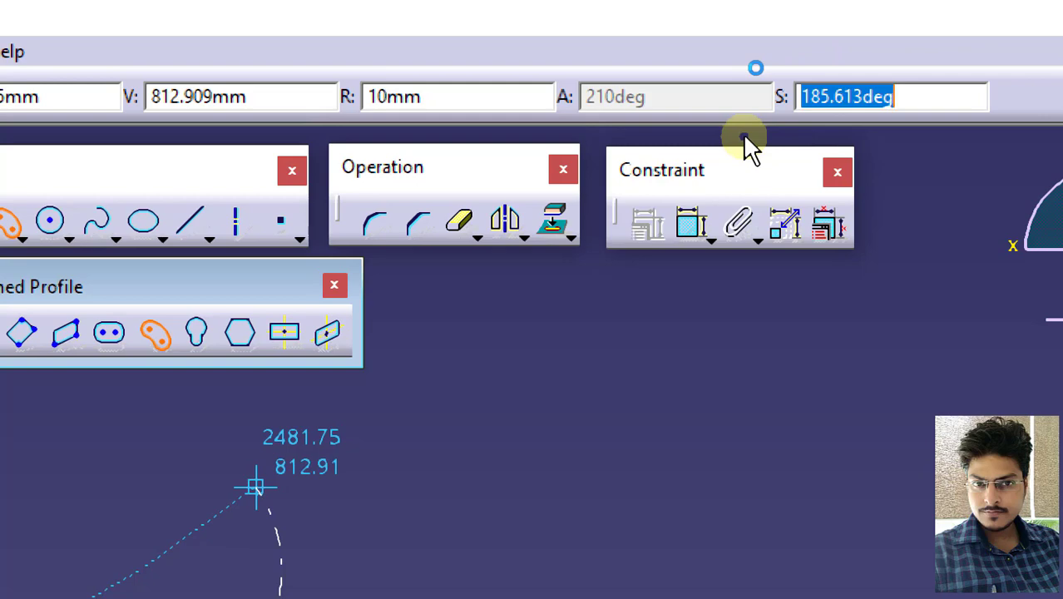
pyautogui.write('120')
pyautogui.press('Return')
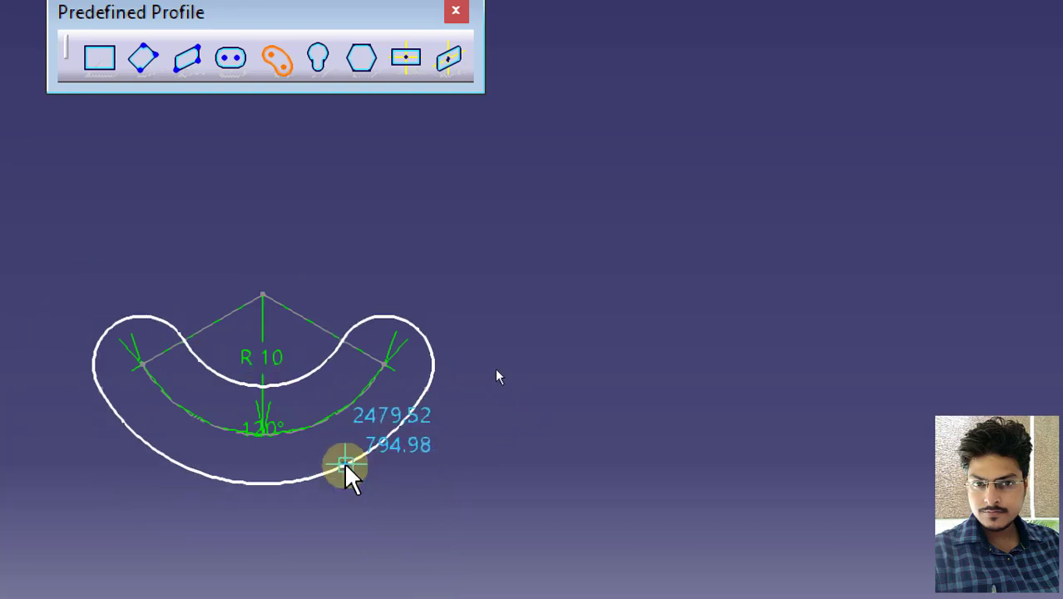
pyautogui.click(344, 464)
# Set the radius constraint on the curved slot's right rounded end to 2 mm
pyautogui.moveTo(268, 492); pyautogui.dragTo(355, 280, button='middle')
pyautogui.moveTo(532, 390)
pyautogui.mouseDown(button='middle')
pyautogui.moveTo(631, 348)
pyautogui.moveTo(732, 243)
pyautogui.mouseUp(button='middle')
pyautogui.doubleClick(770, 195)
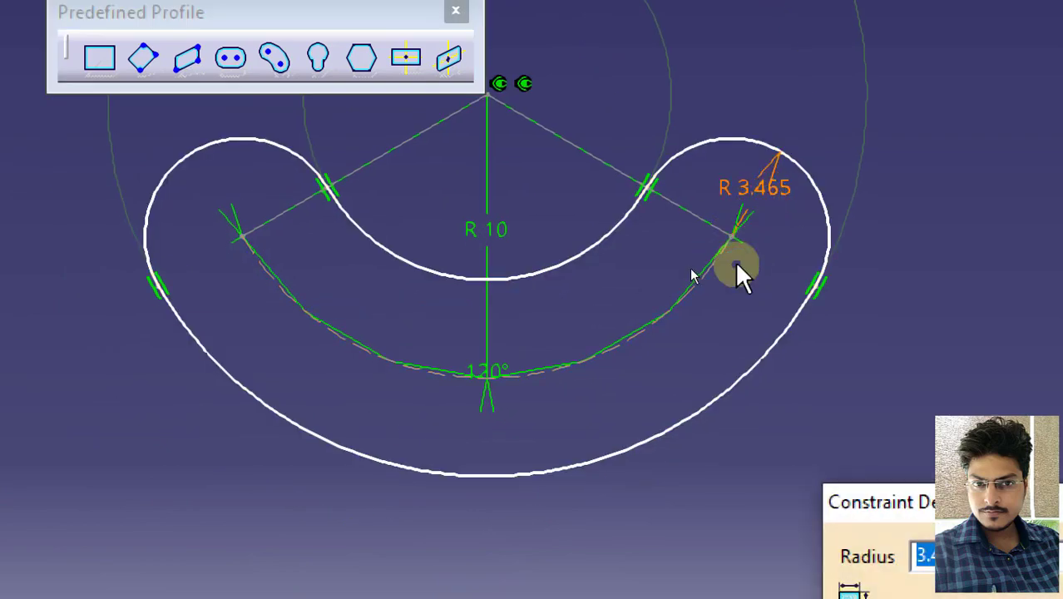
pyautogui.write('2')
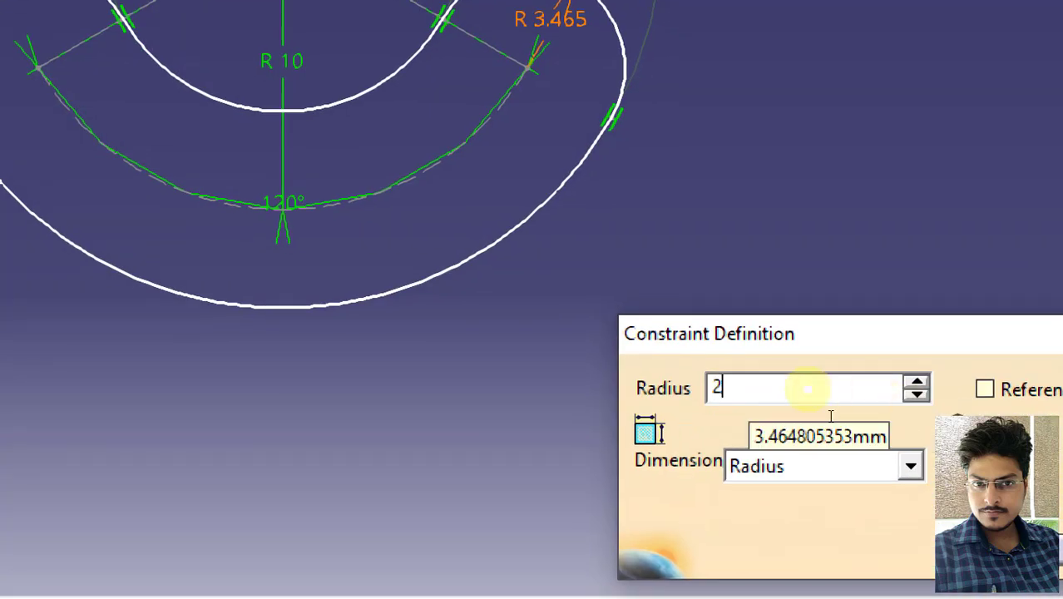
pyautogui.press('Return')
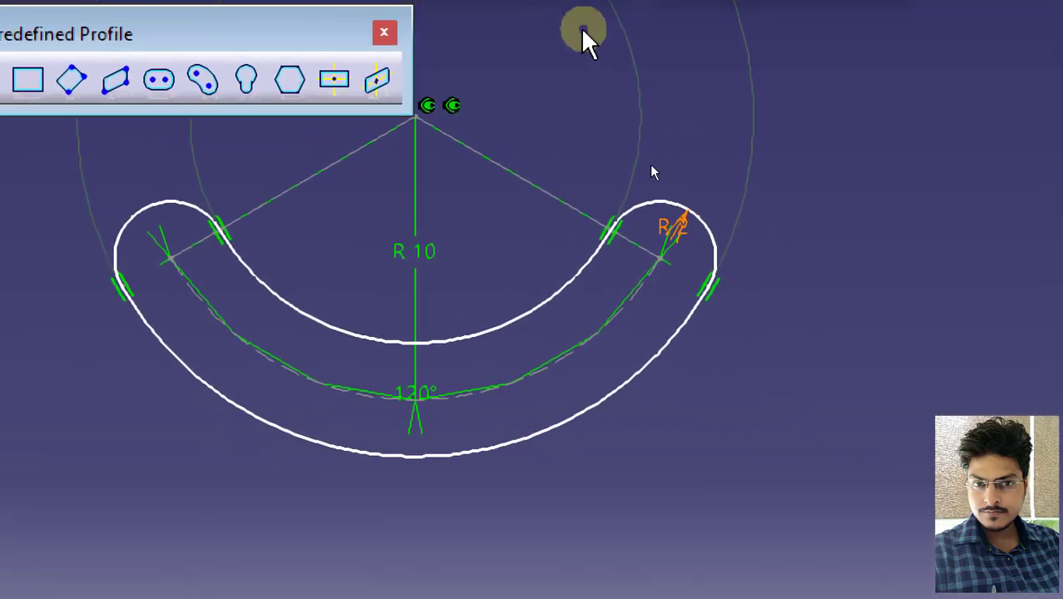
pyautogui.moveTo(650, 202); pyautogui.dragTo(656, 206, button='middle')
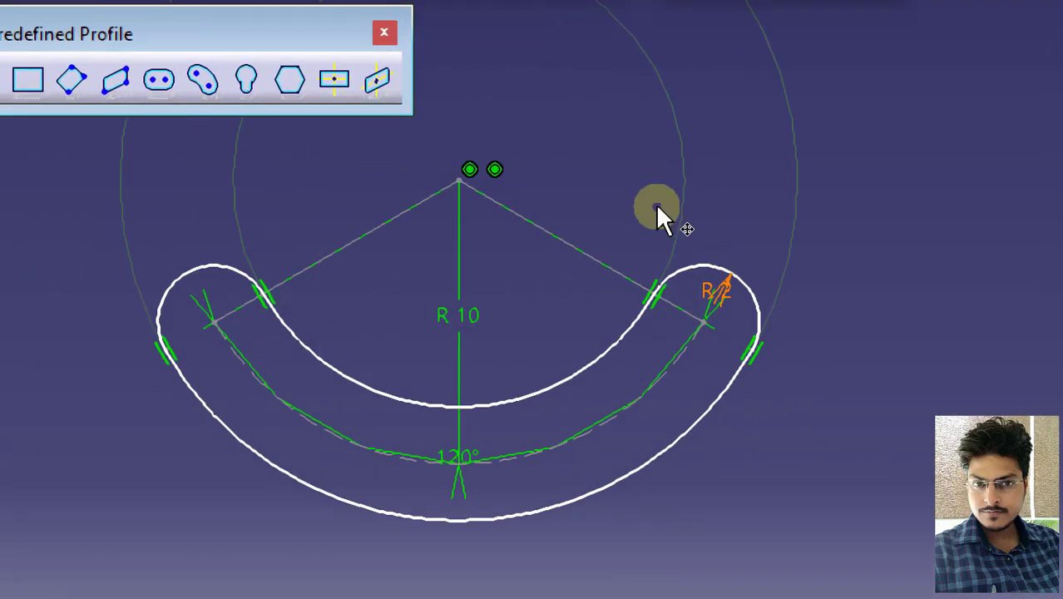